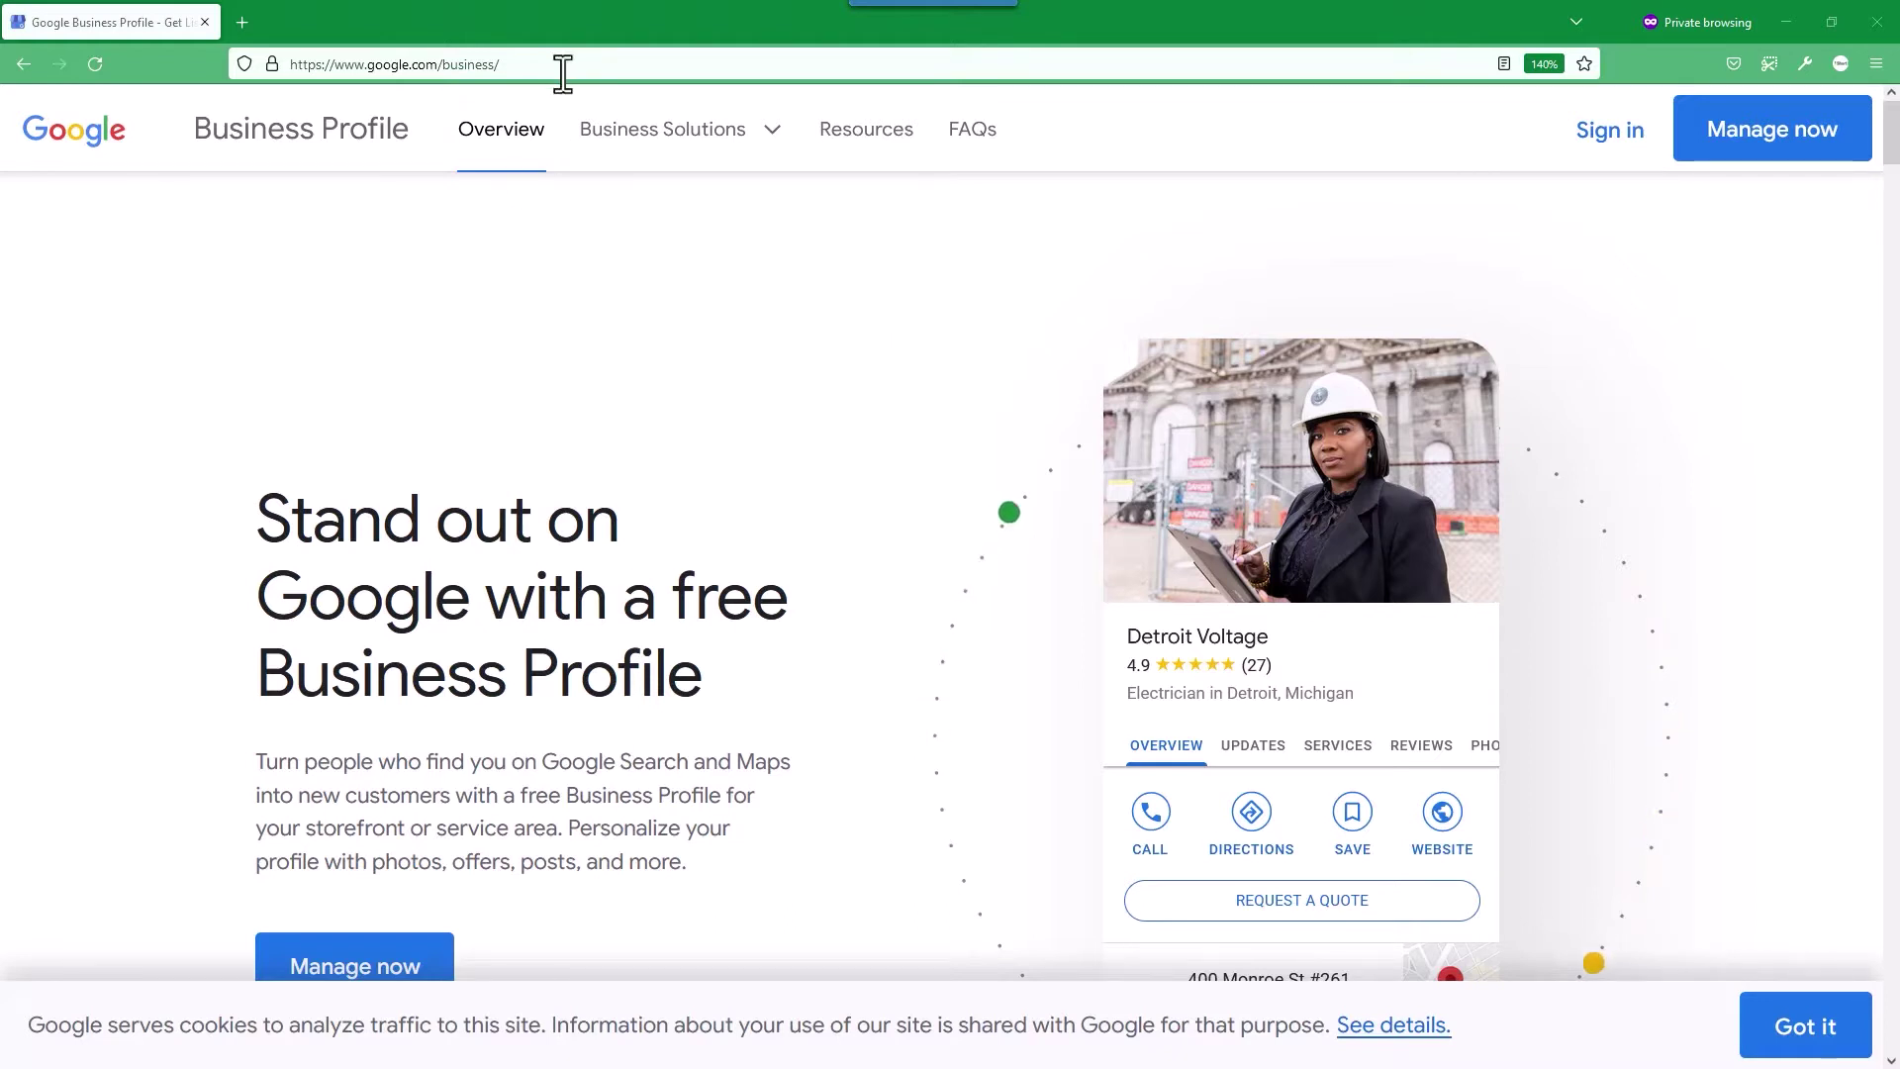
Accept and dismiss the cookie notice on the Business Profile overview page.
{"action": "left_click", "coordinate": [1806, 1029]}
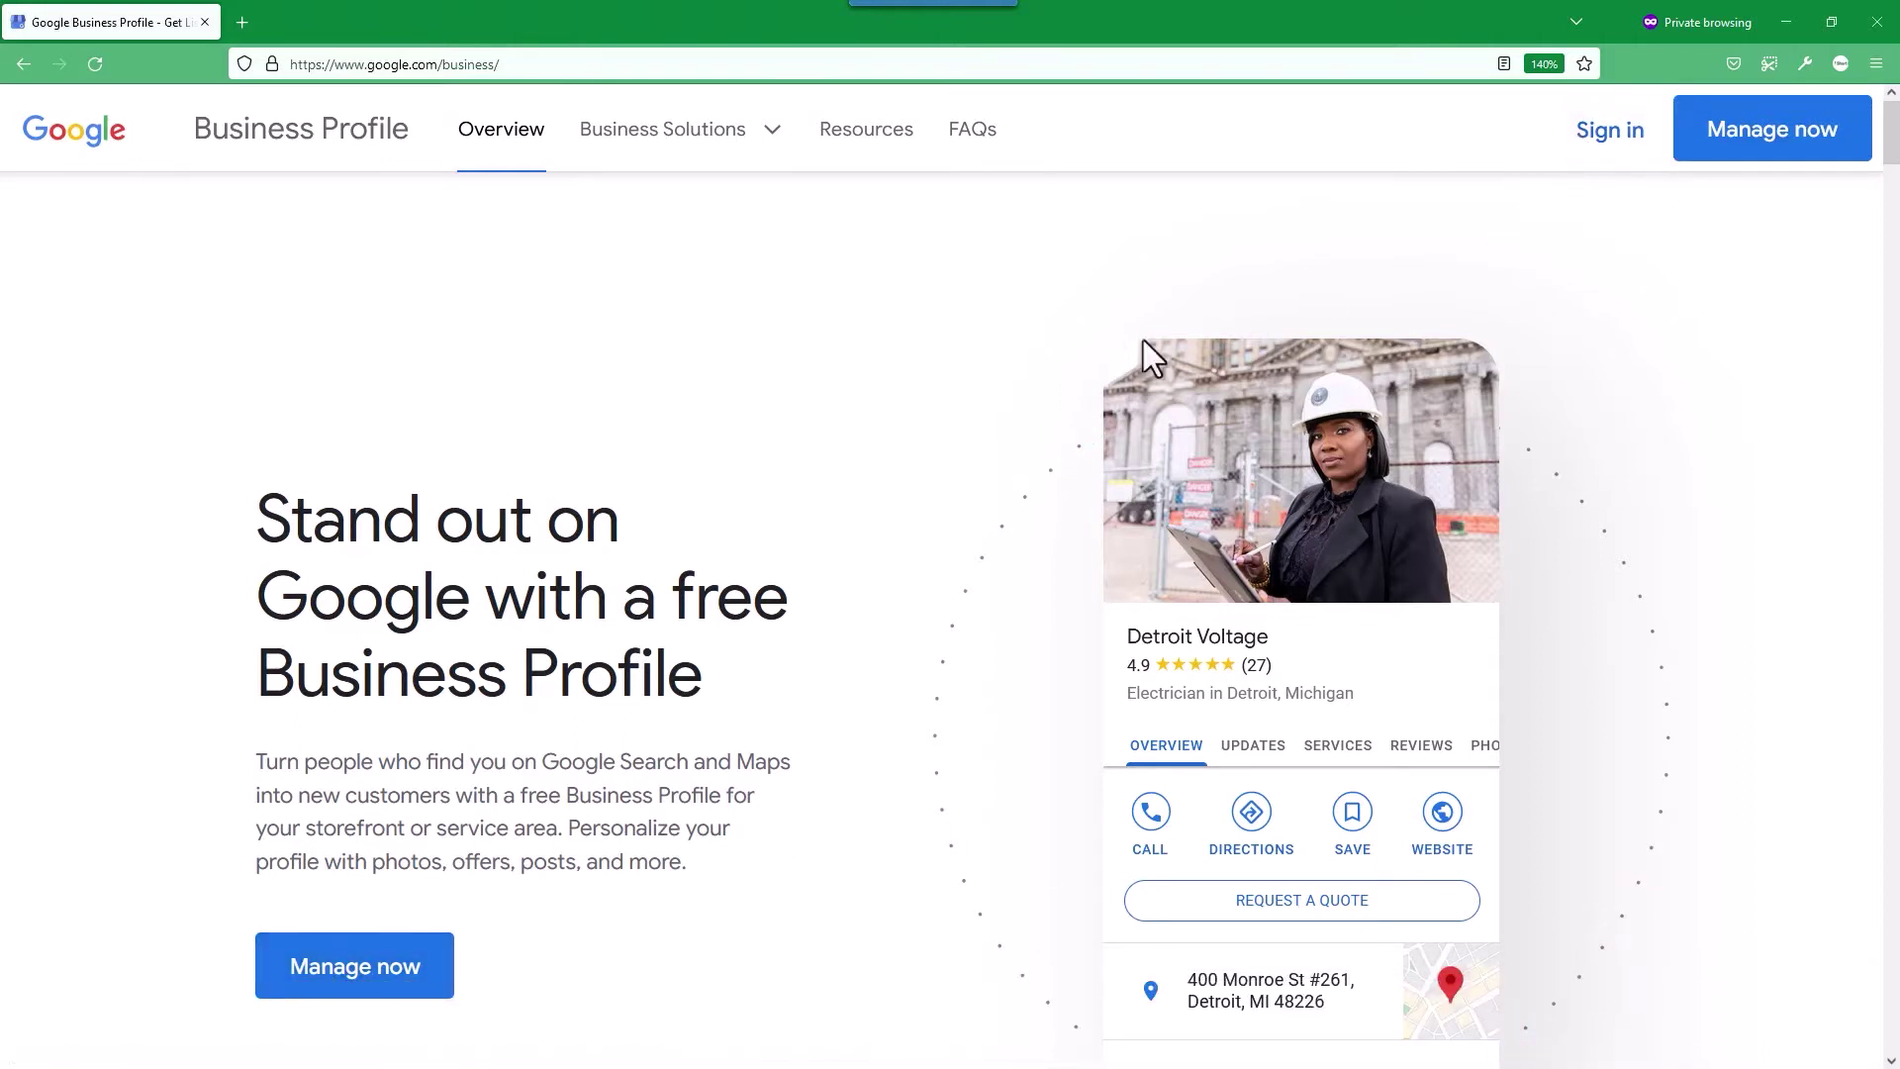
Start Business Profile sign-in with the account e-mail, then search 'create a google account' in a new tab.
{"action": "left_click", "coordinate": [366, 969]}
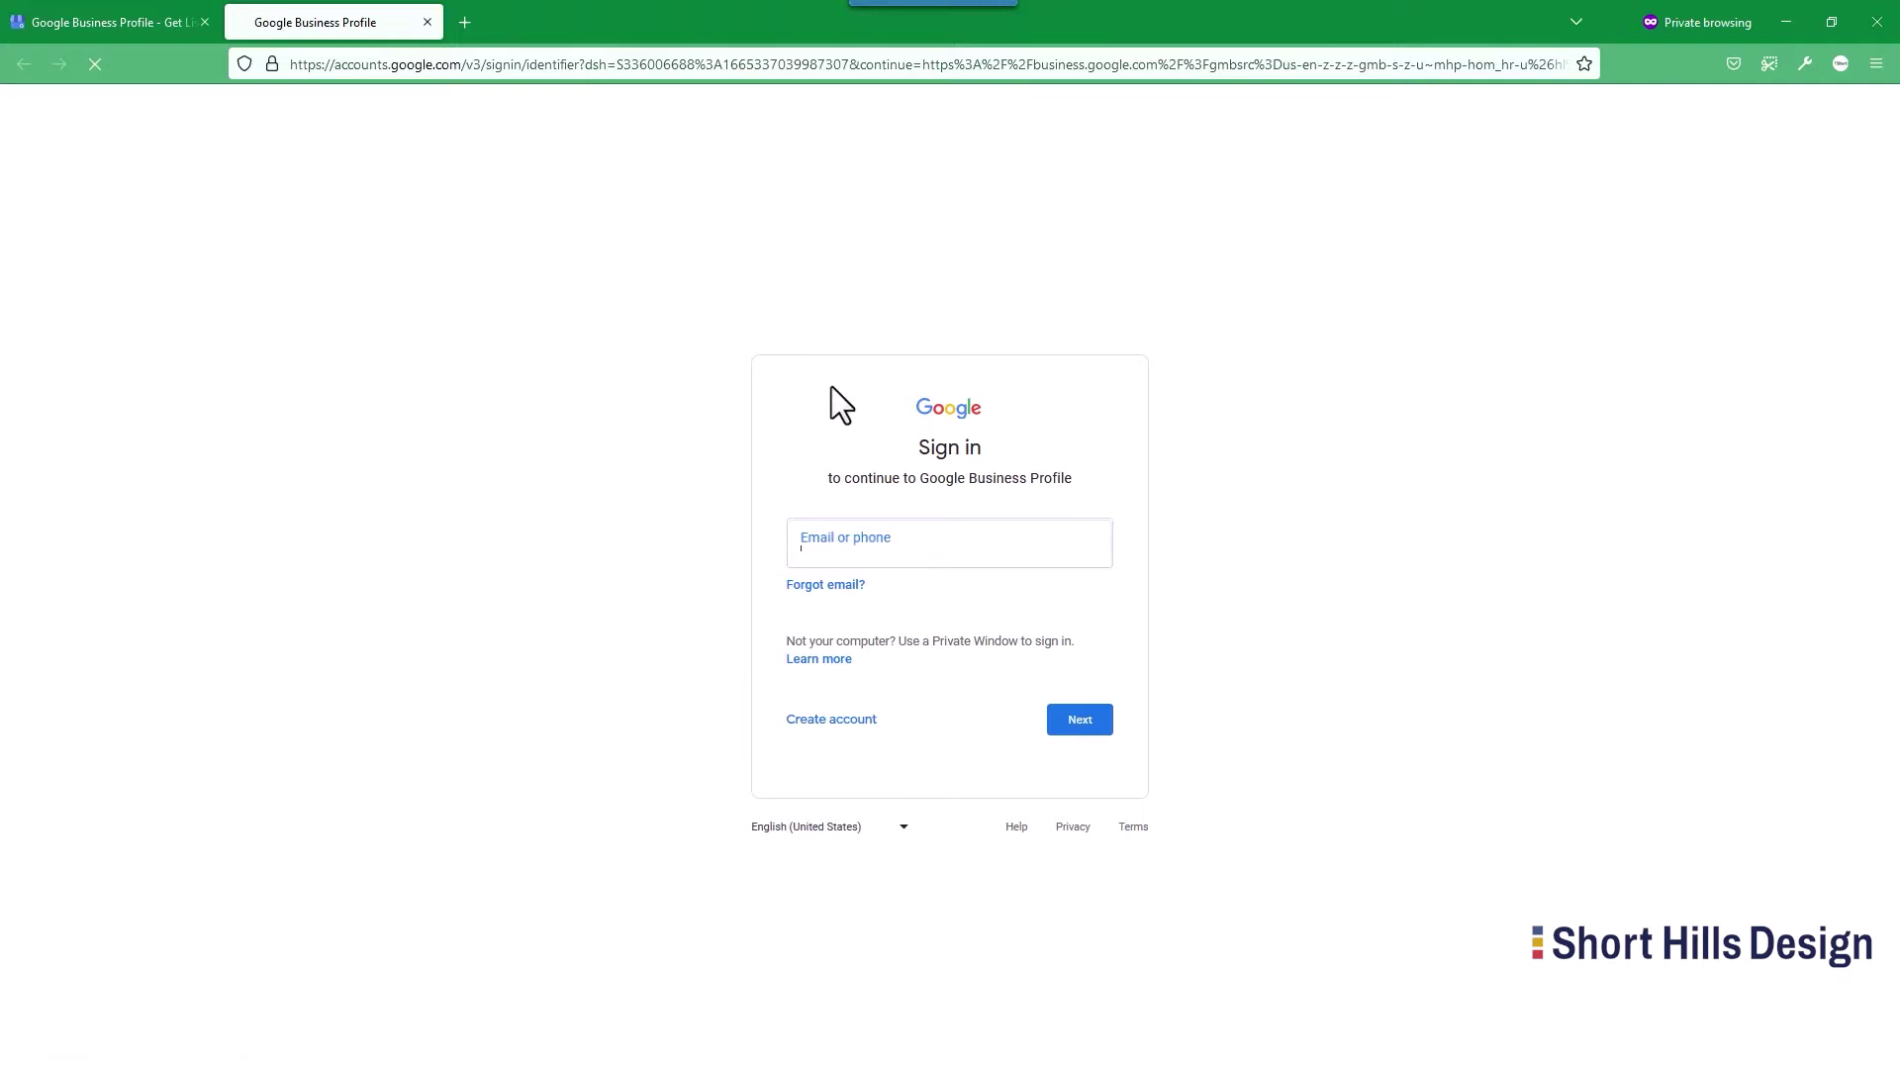
{"action": "key", "text": "ctrl+v"}
{"action": "left_click", "coordinate": [1058, 720]}
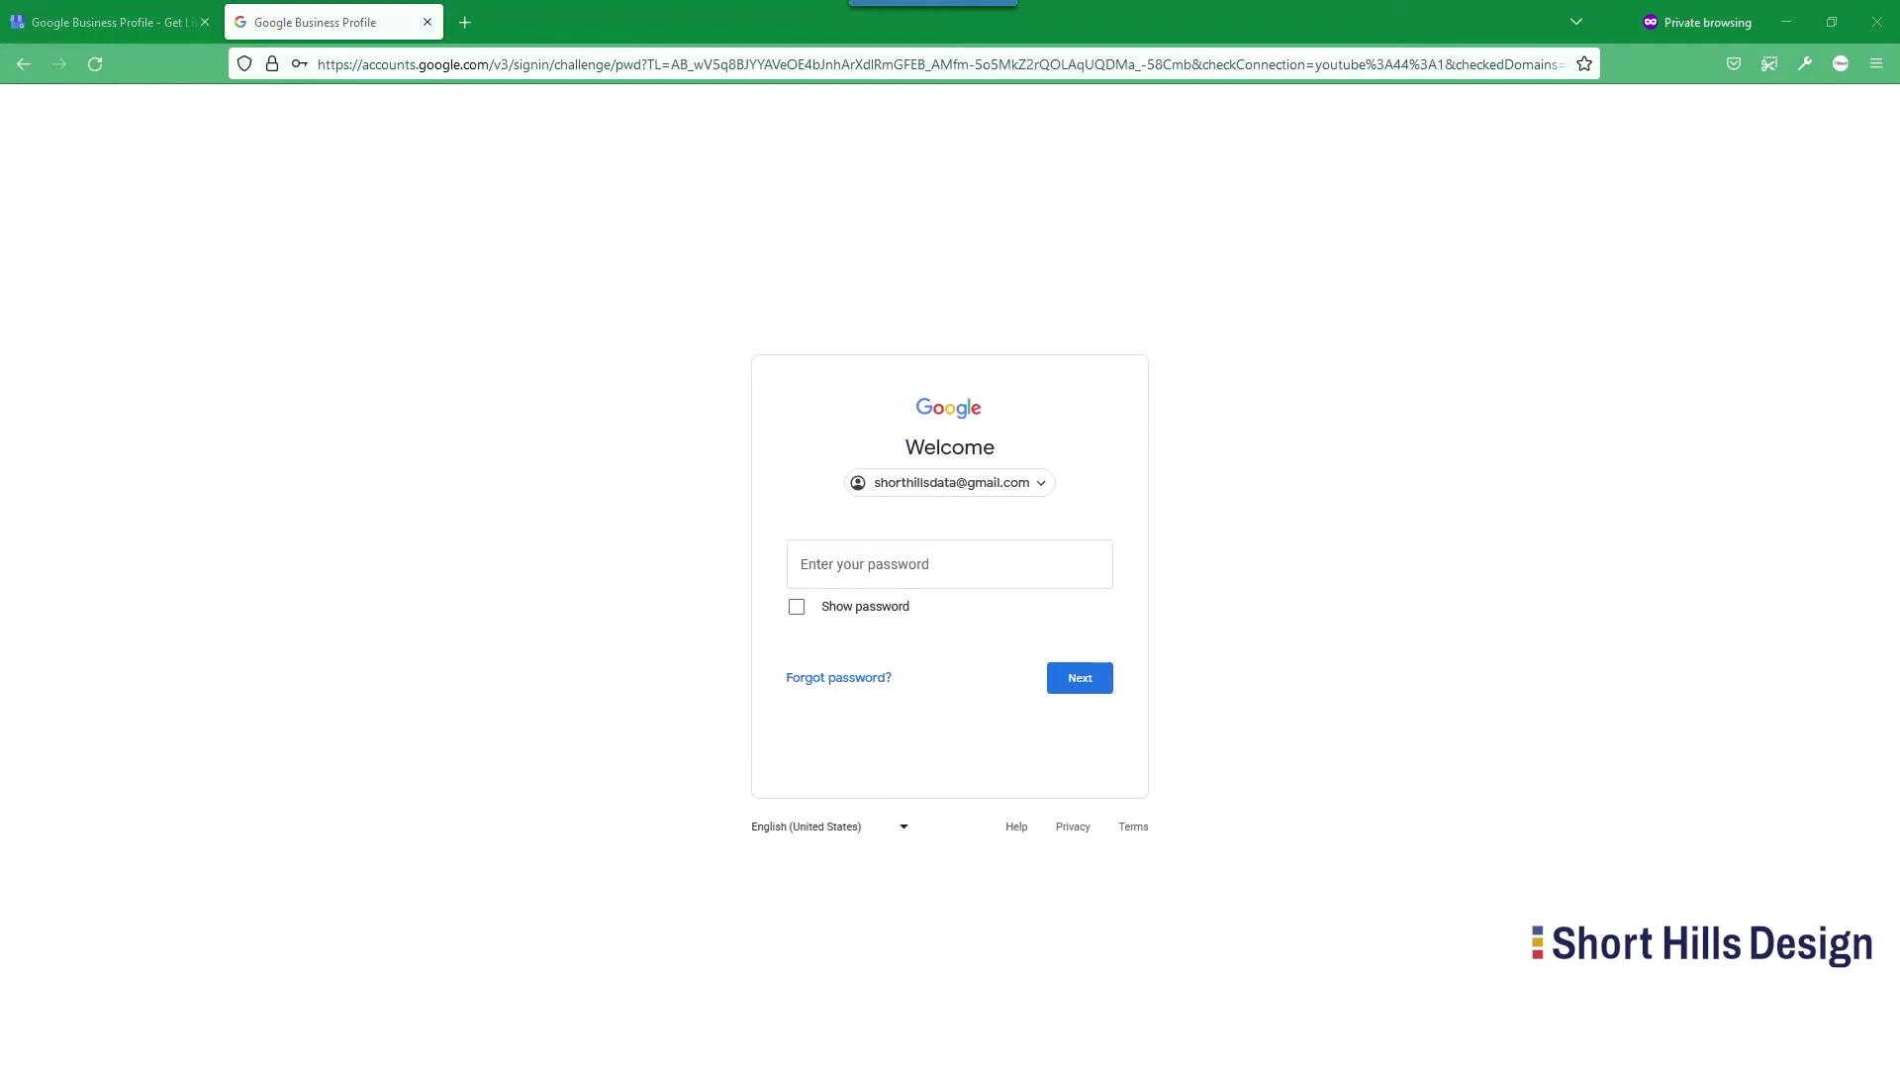
{"action": "left_click", "coordinate": [463, 20]}
{"action": "key", "text": "ctrl+w"}
{"action": "key", "text": "ctrl+w"}
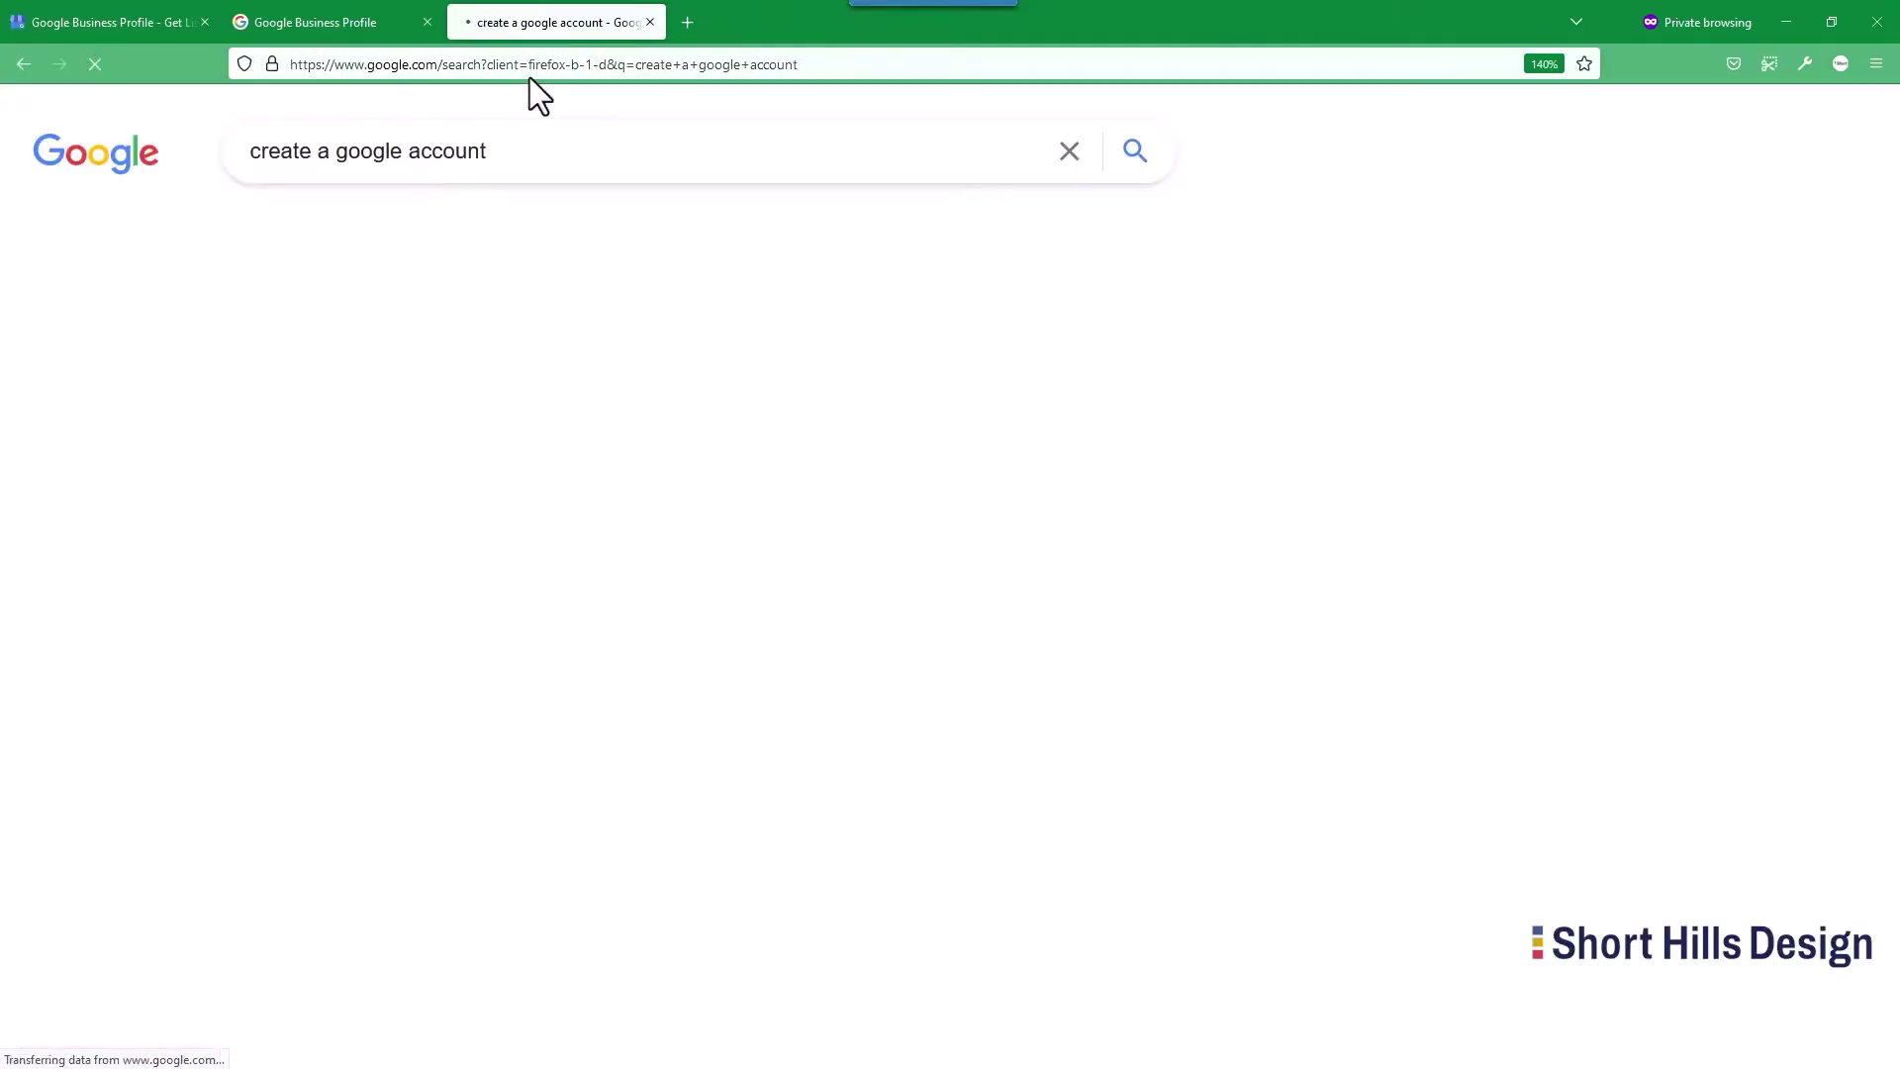
Read the 'Create a Google Account' help article and open the account signup form.
{"action": "left_click", "coordinate": [472, 384]}
{"action": "scroll", "coordinate": [598, 679], "scroll_direction": "down", "scroll_amount": 4}
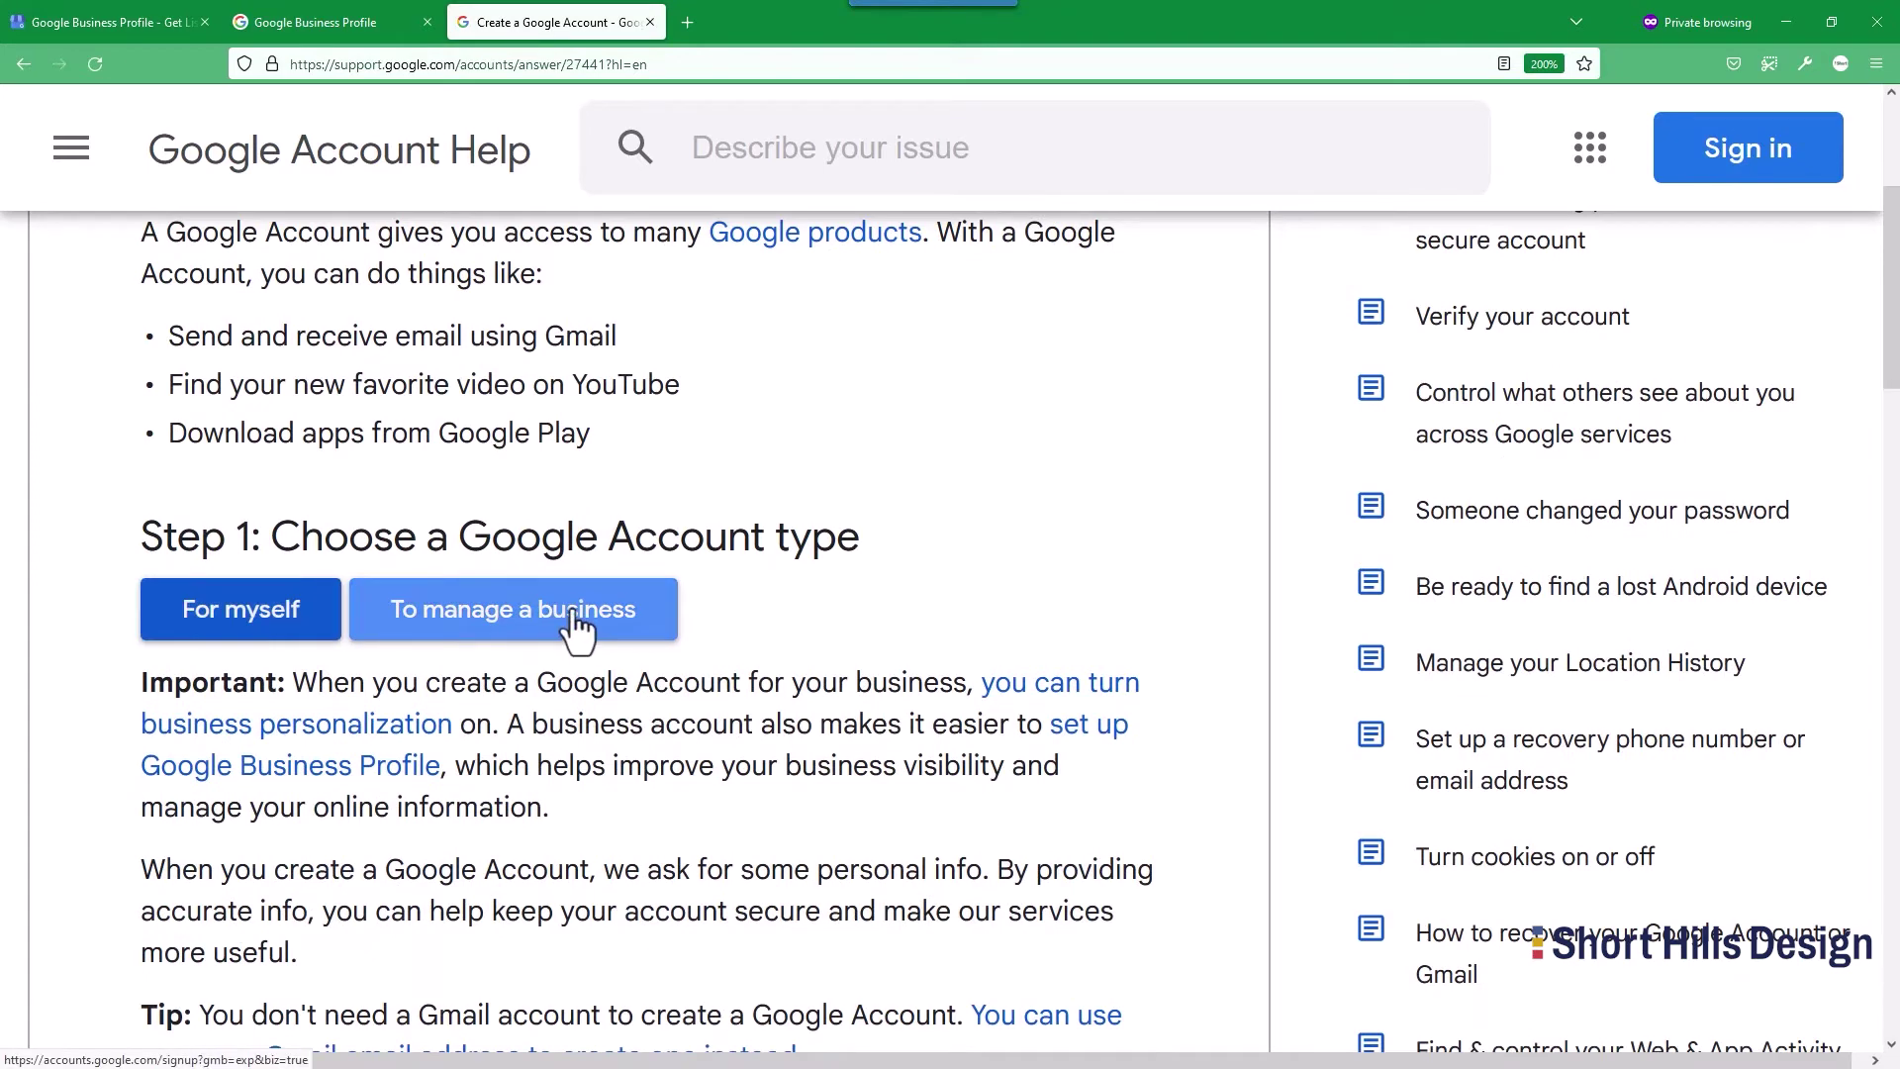
{"action": "left_click", "coordinate": [280, 627]}
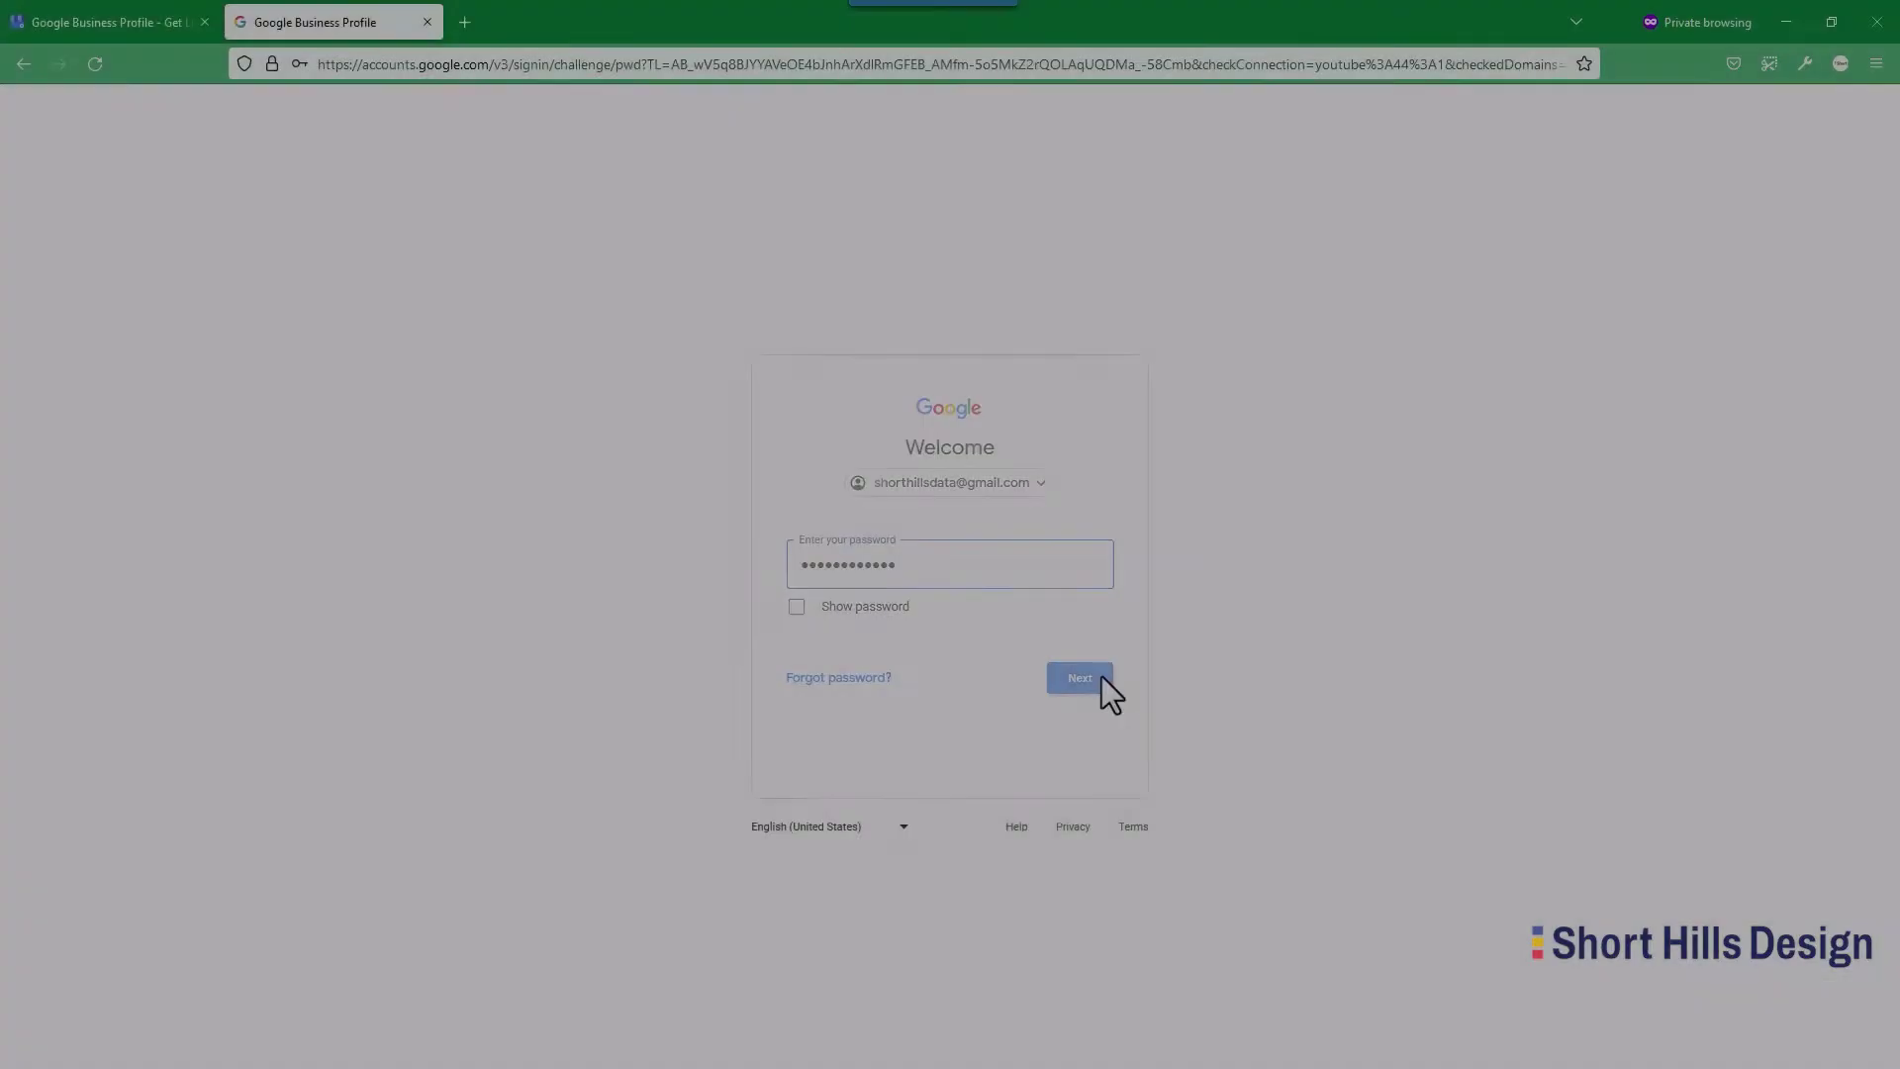
Sign in via Manage now and skip the home address and recovery-info prompt.
{"action": "left_click", "coordinate": [1099, 677]}
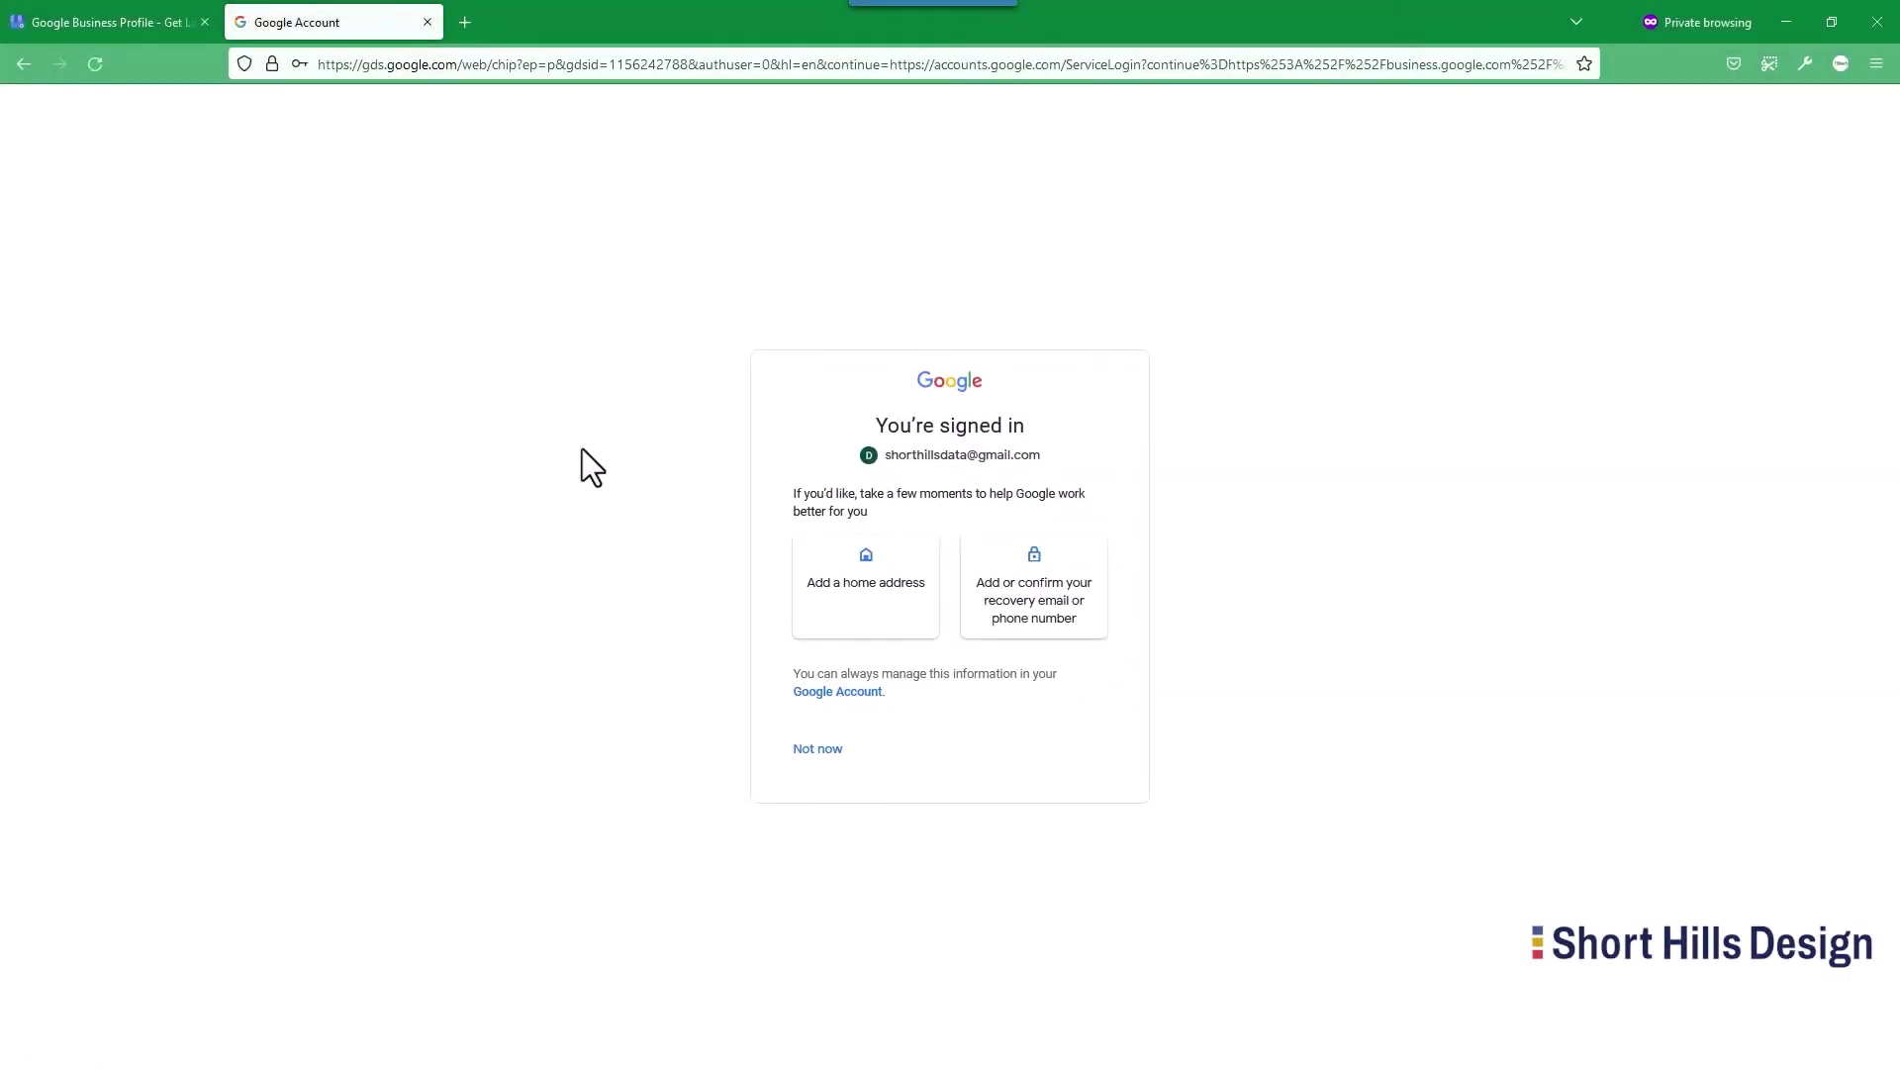
{"action": "left_click", "coordinate": [814, 750]}
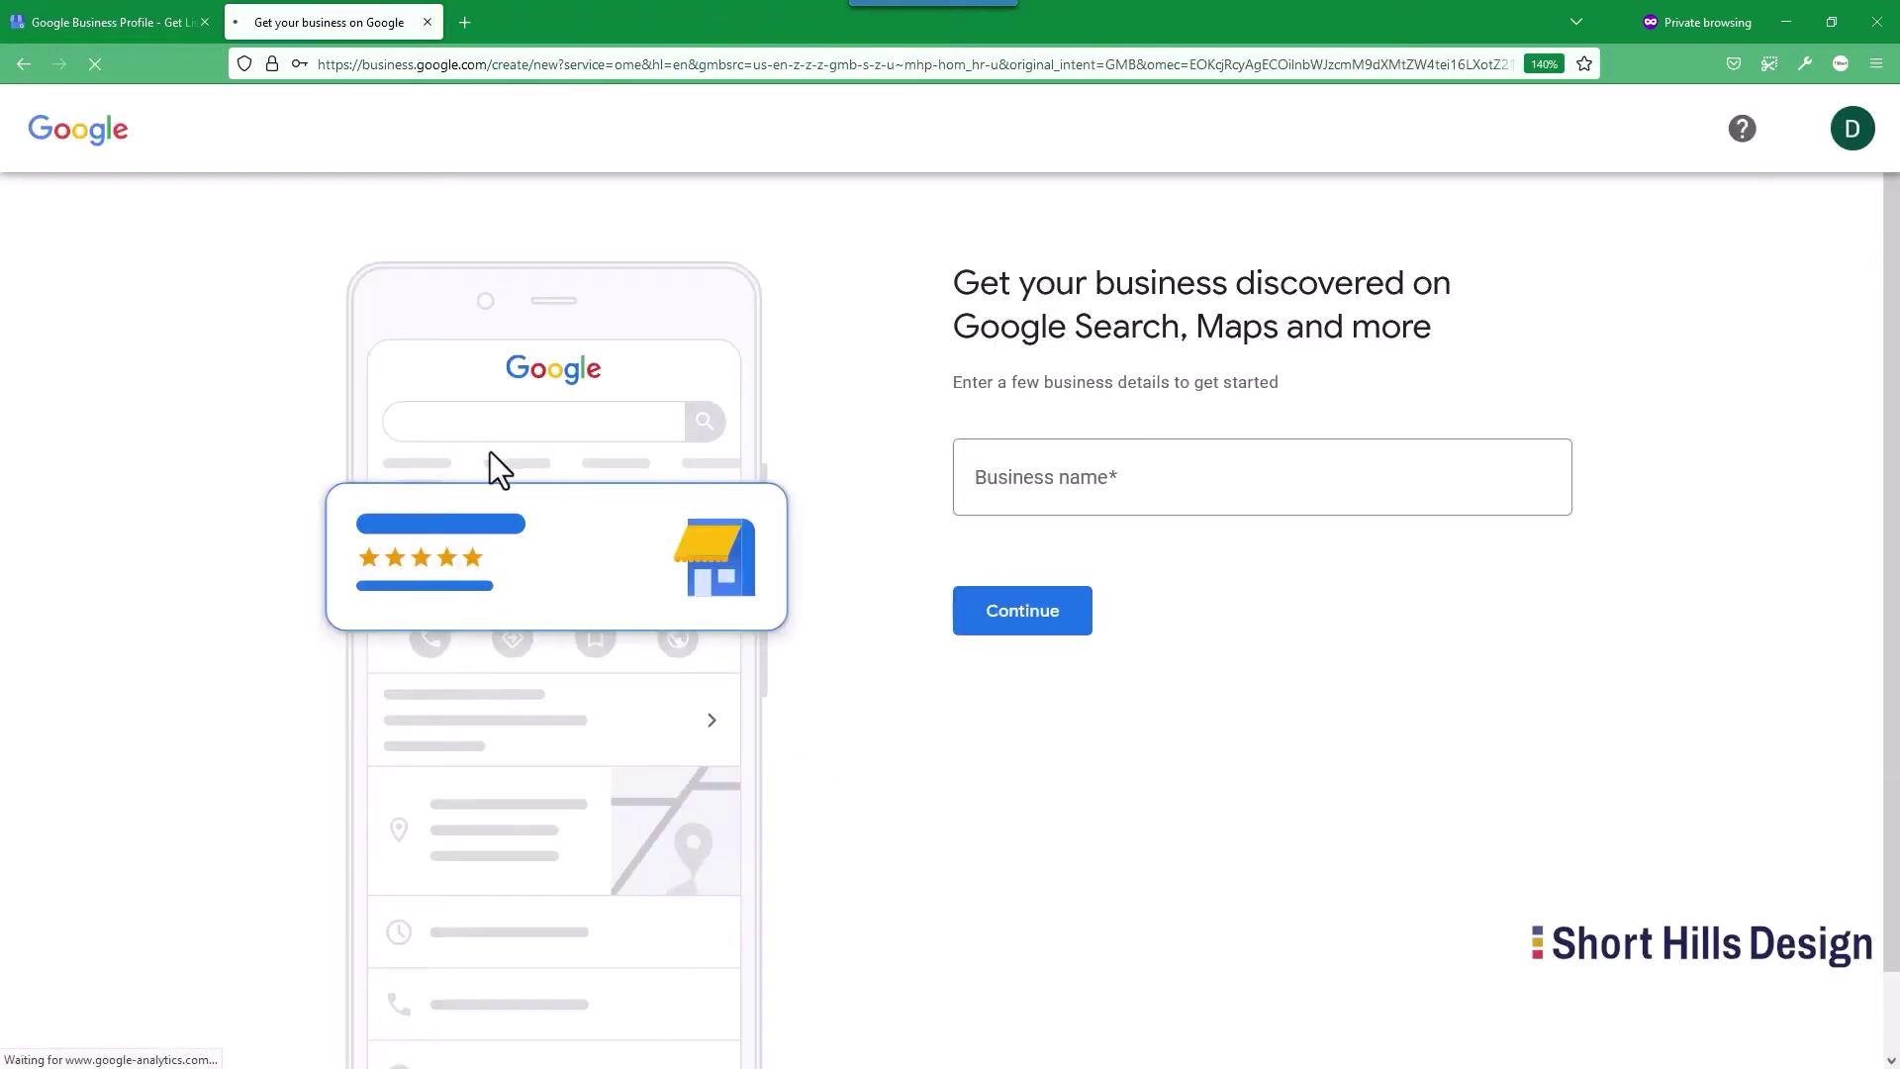
Enter the new business's name, dismissing the matching-business suggestions.
{"action": "left_click", "coordinate": [1157, 472]}
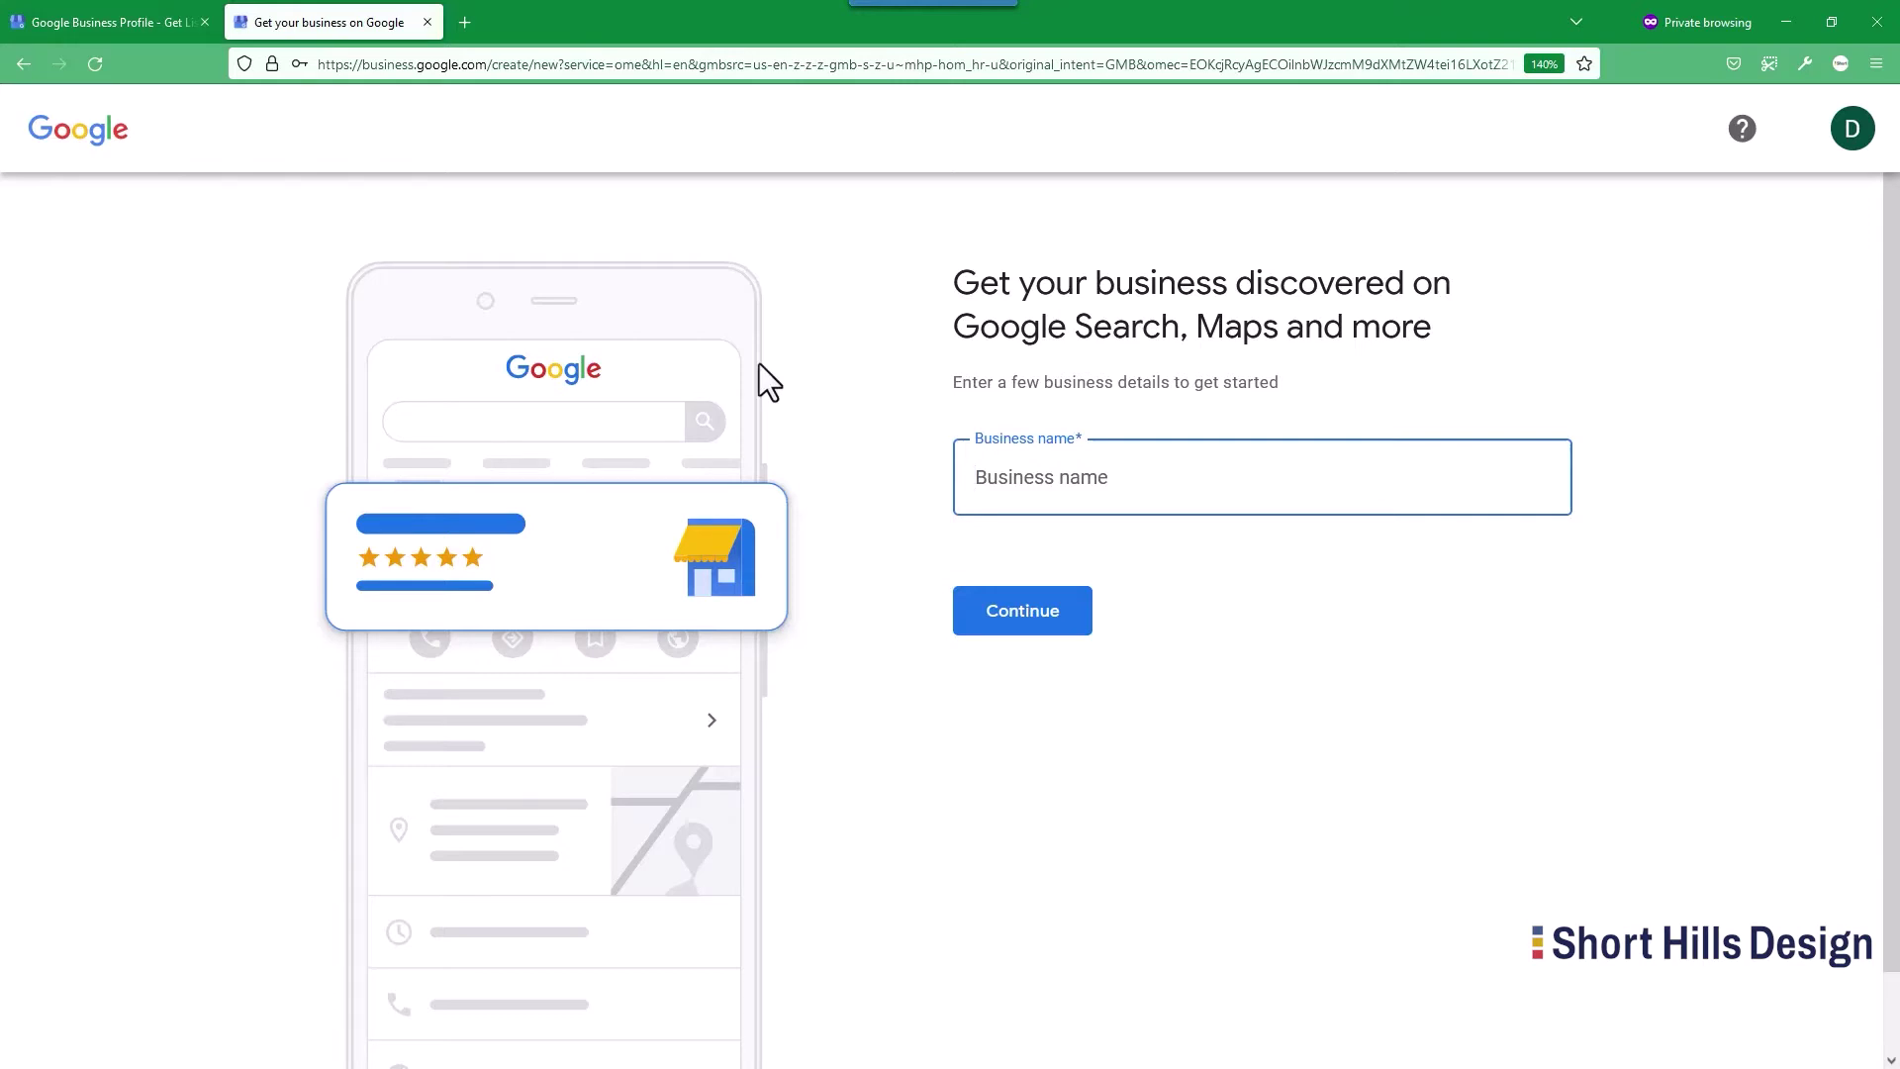
{"action": "type", "text": "David's new Bu"}
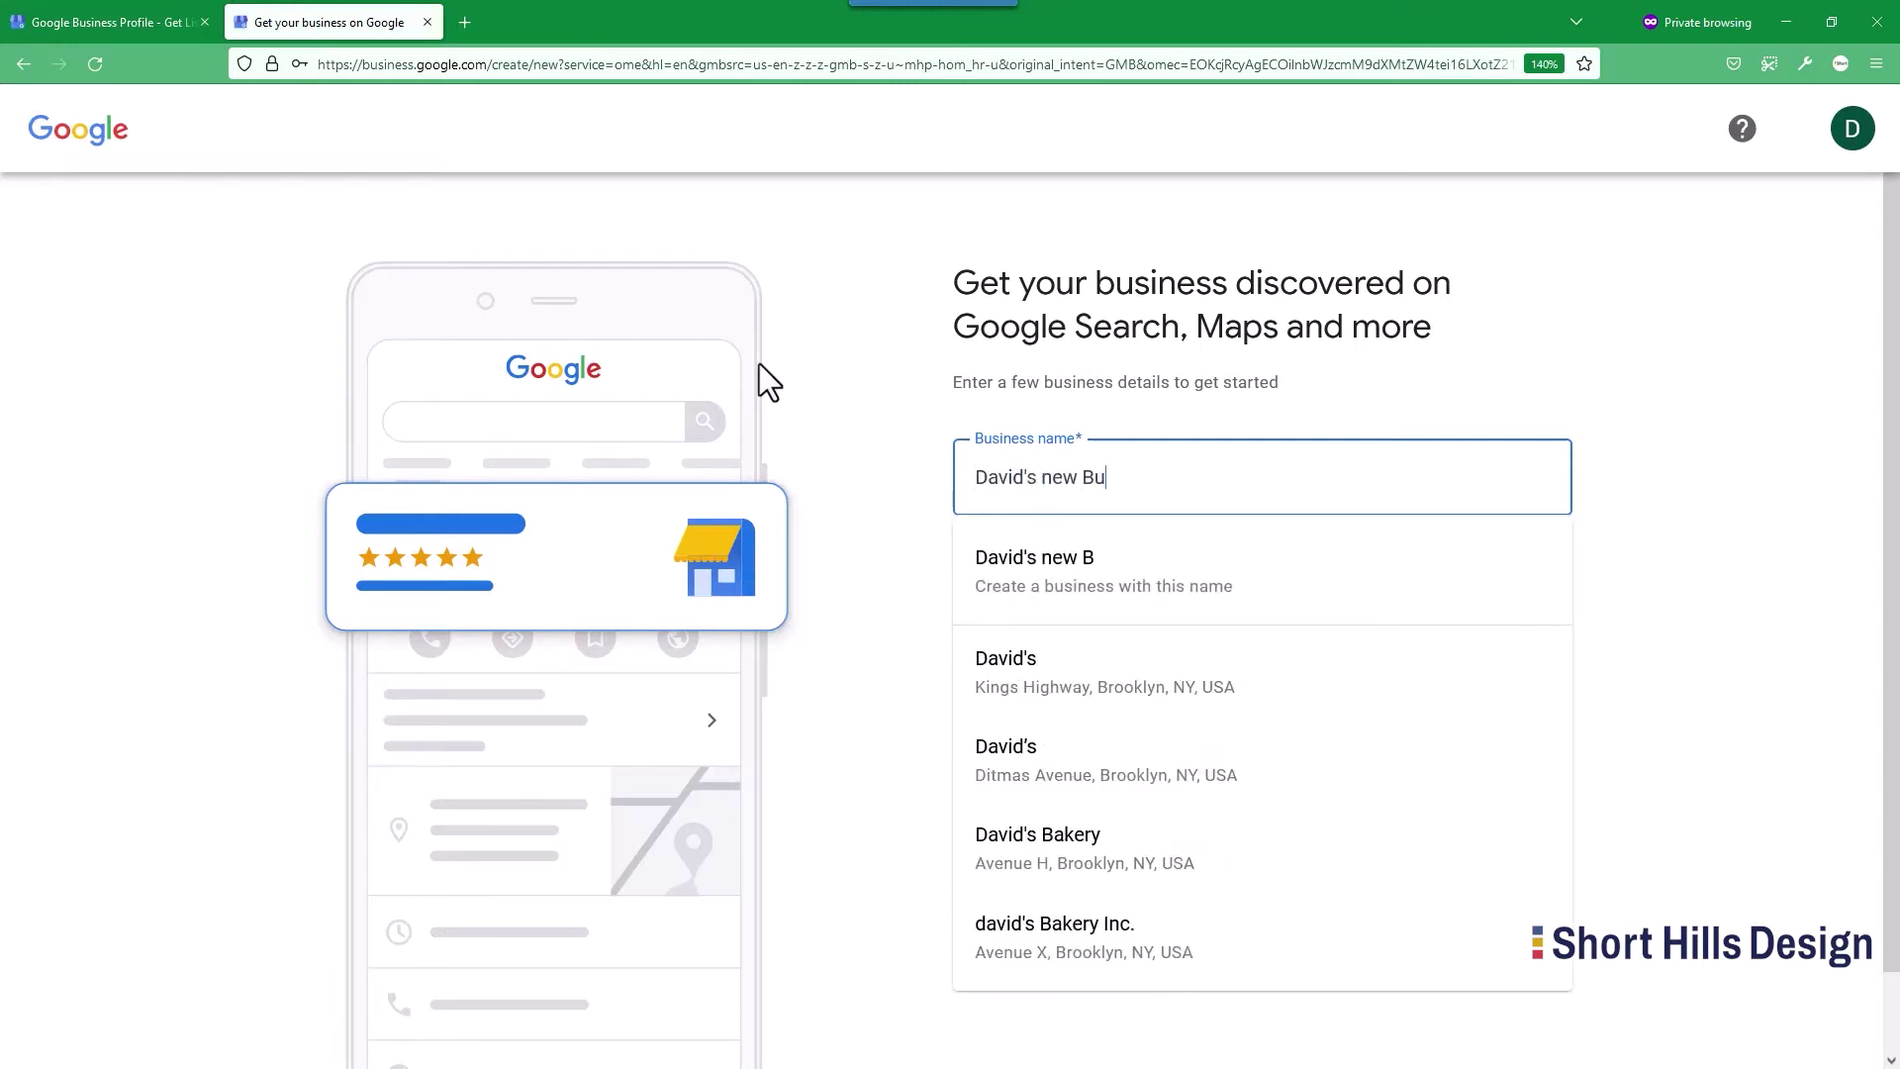
{"action": "type", "text": "siness that does not exist"}
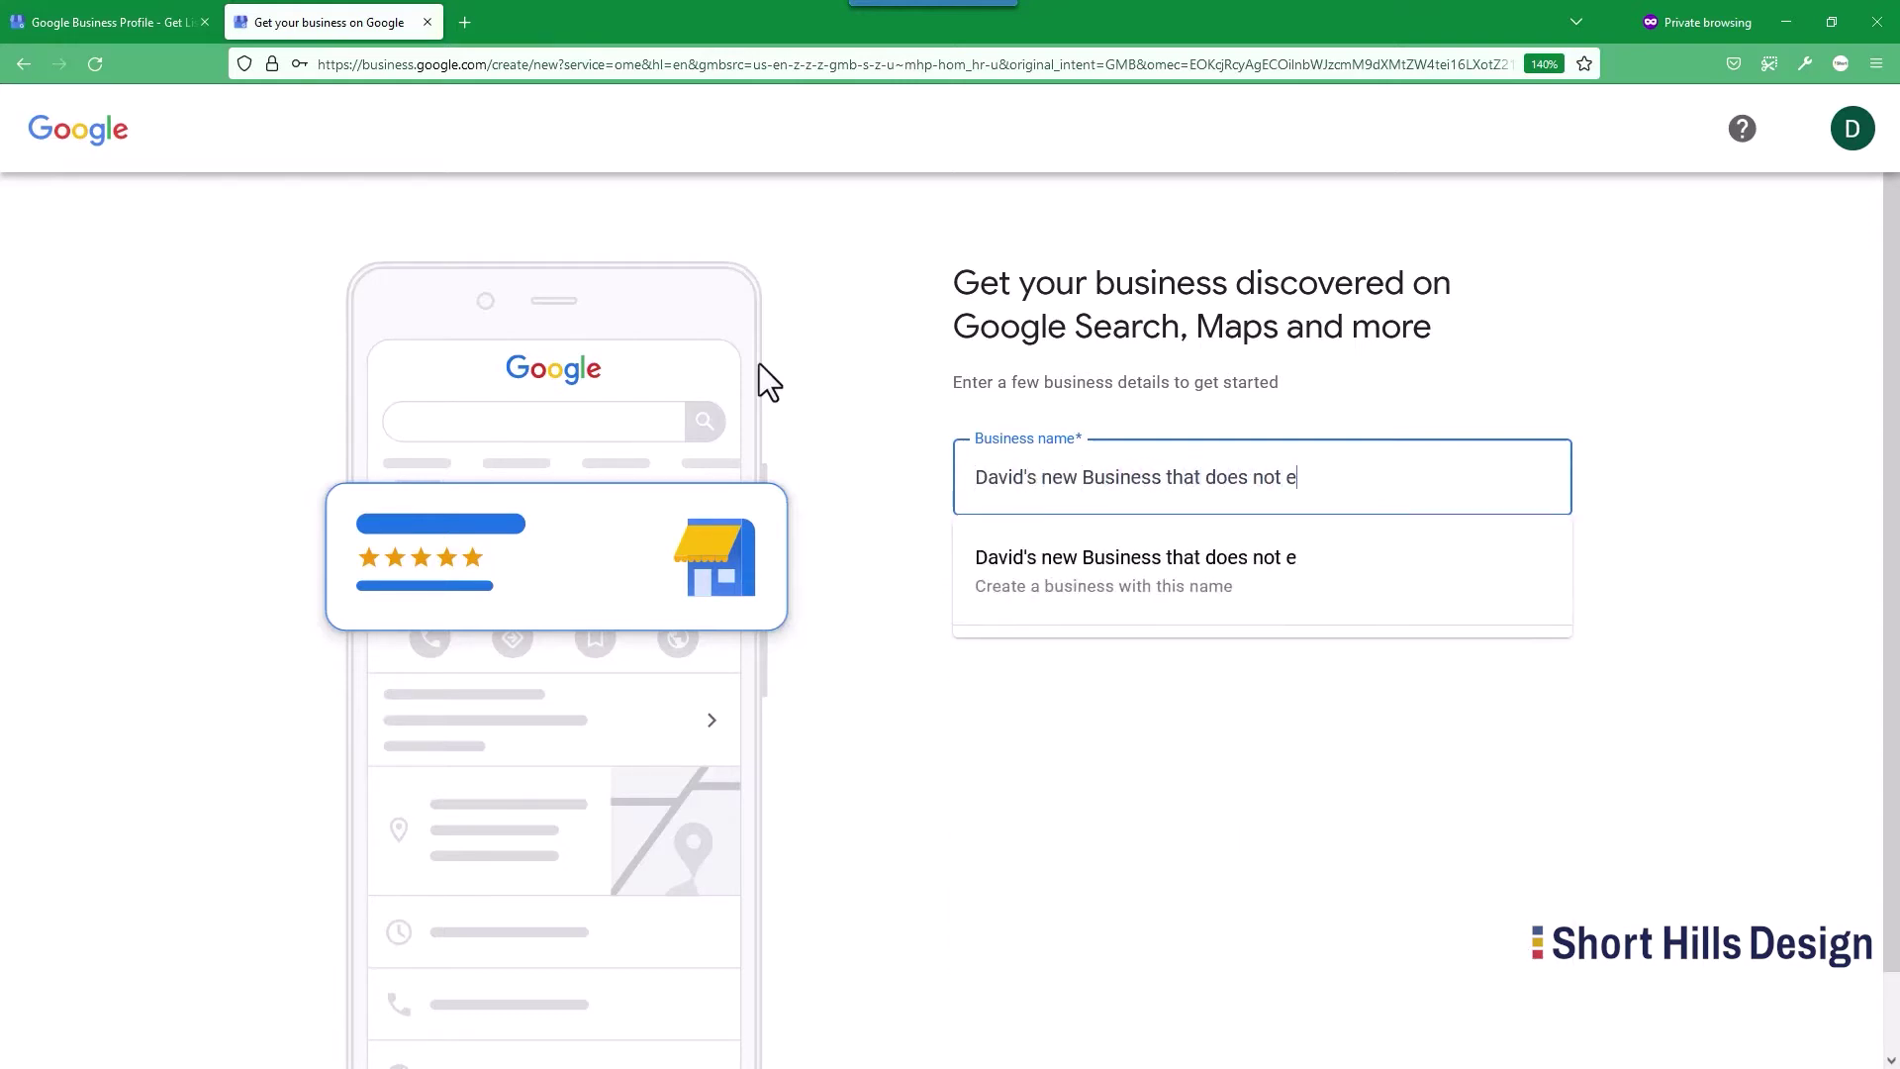
{"action": "left_click", "coordinate": [1281, 554]}
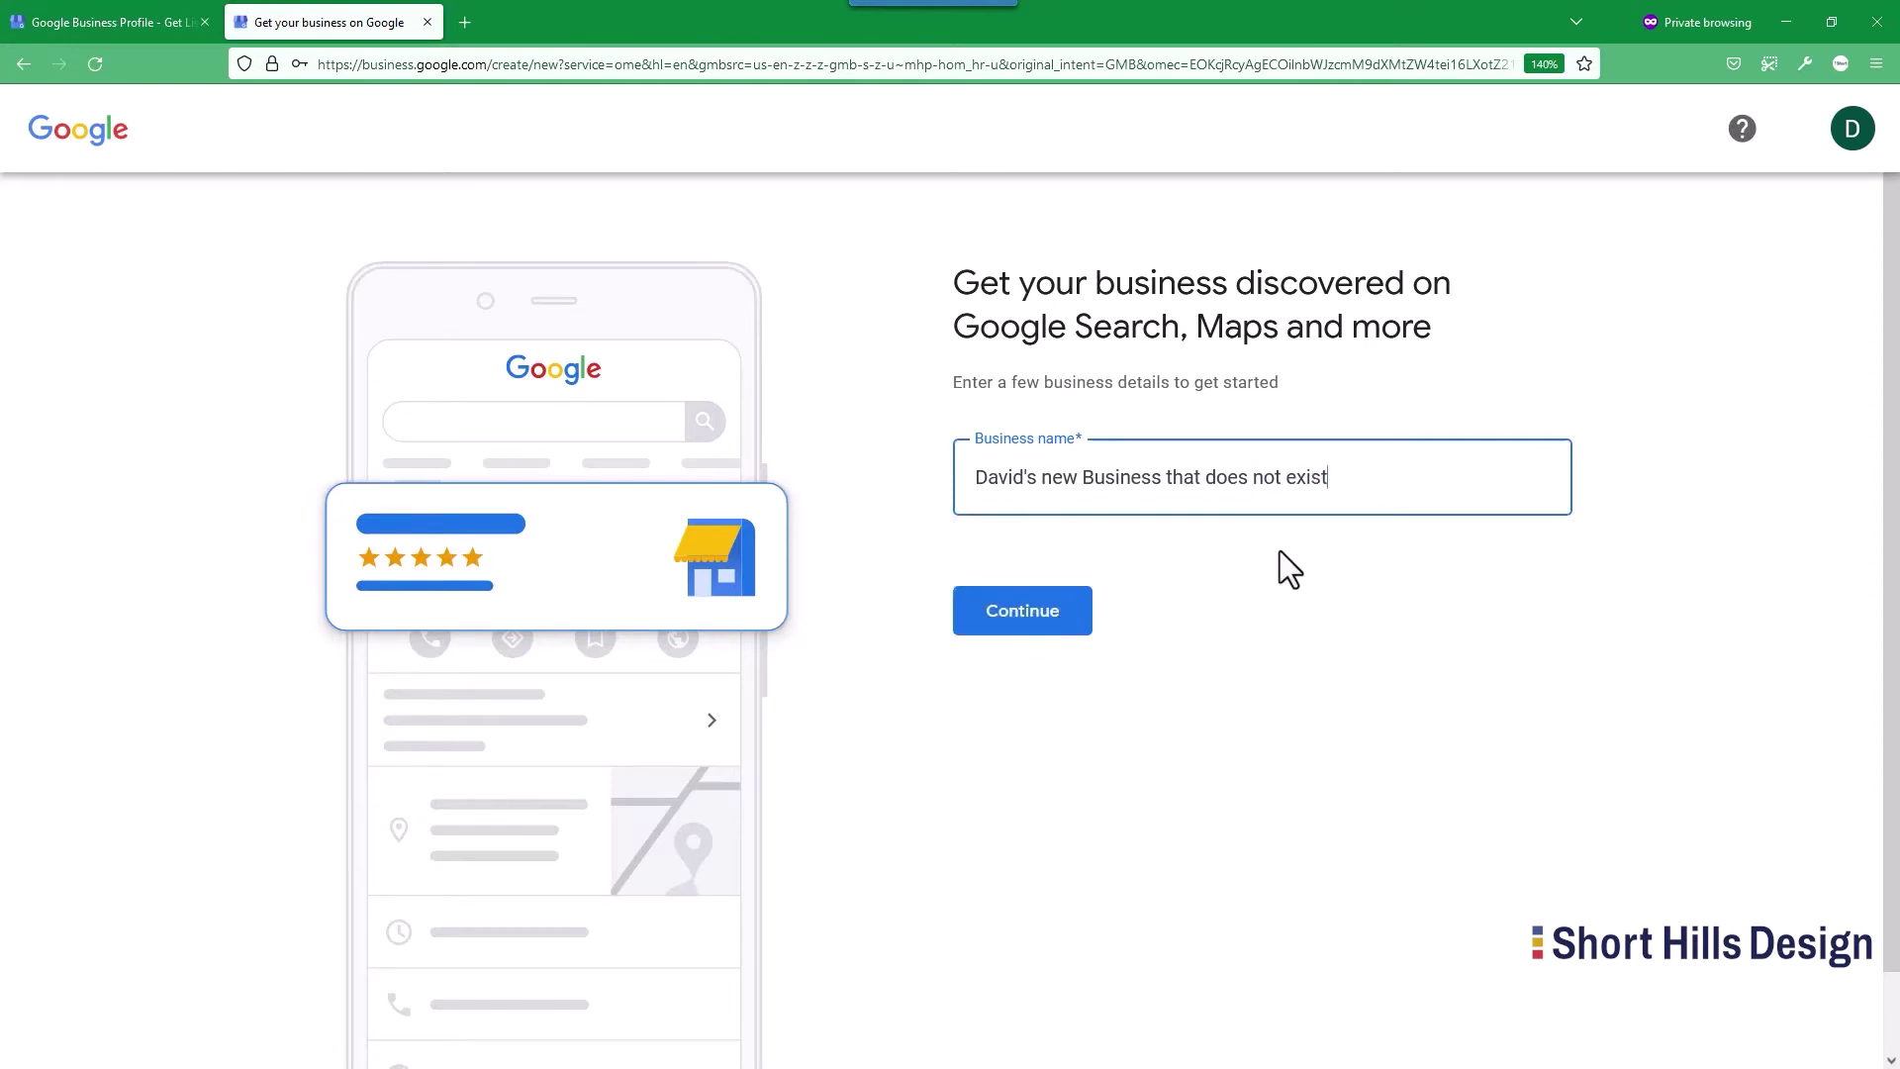
{"action": "left_click", "coordinate": [1029, 613]}
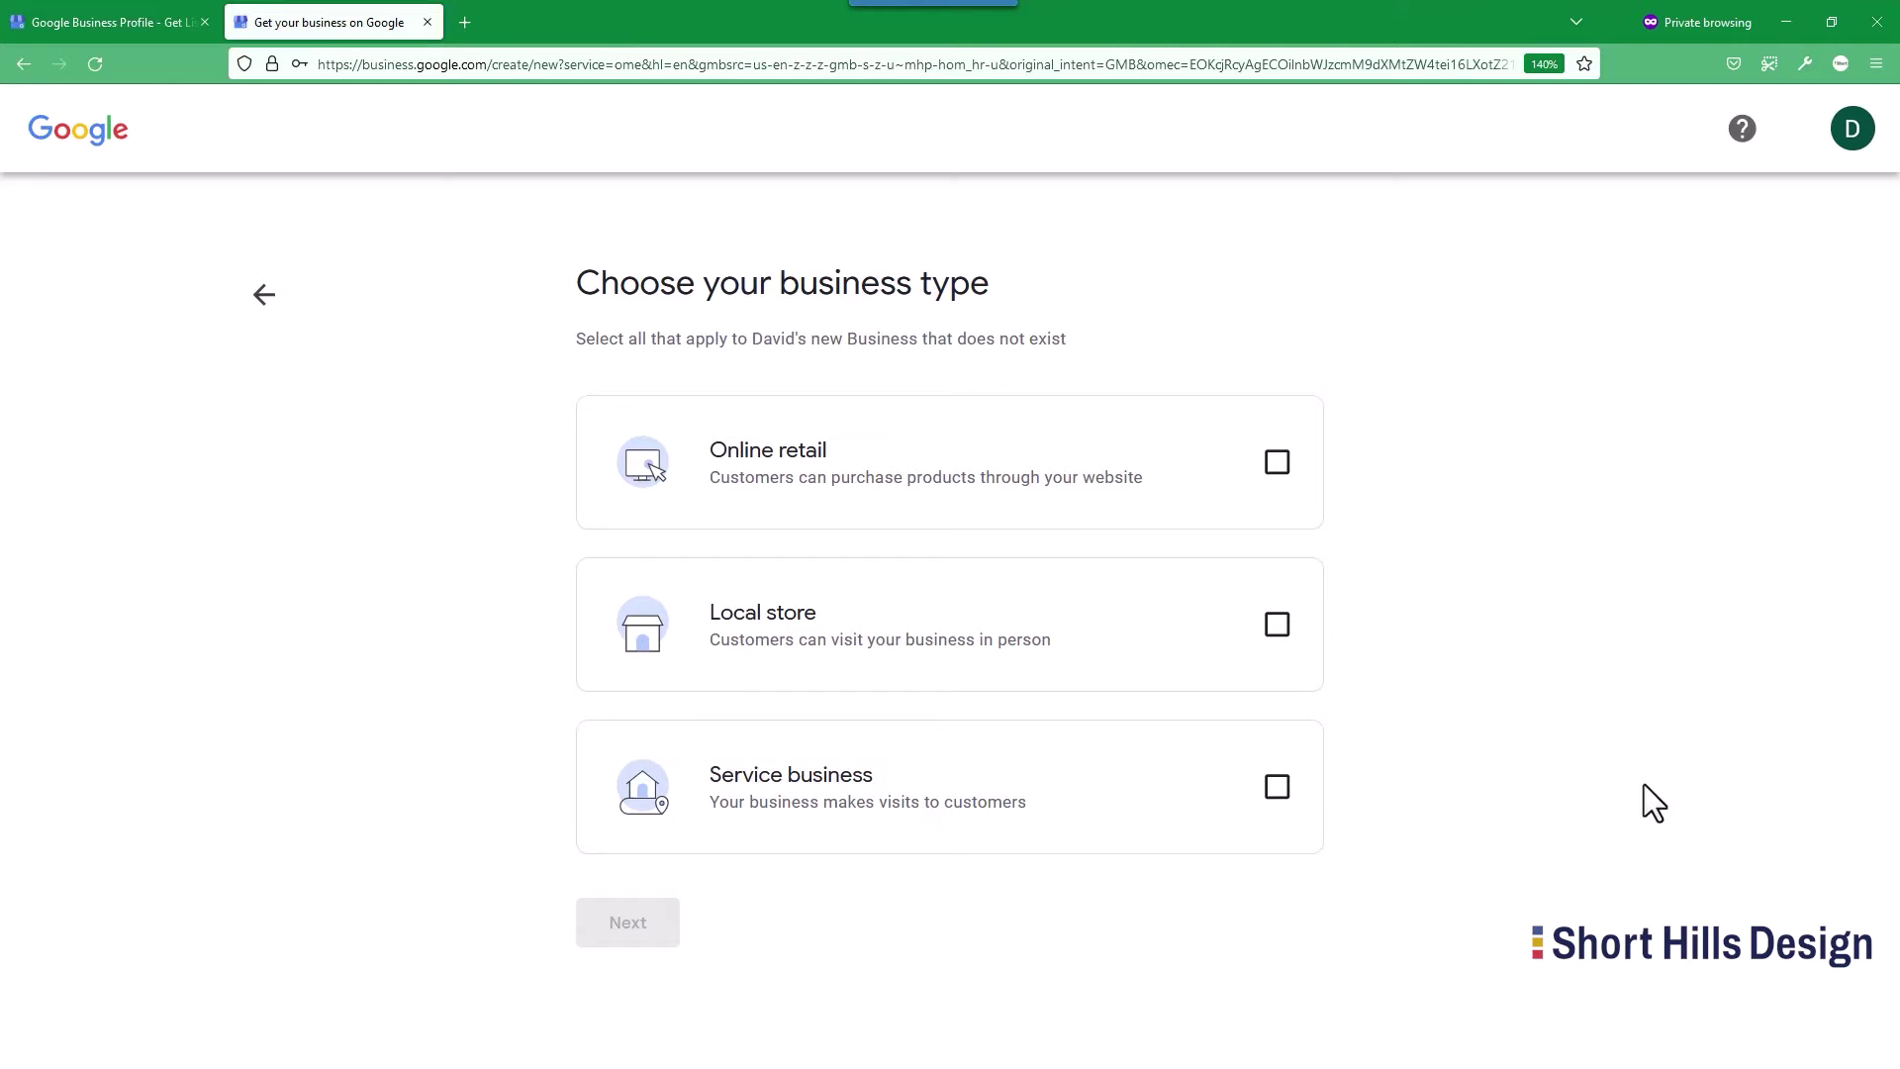
Choose Service business as the business type.
{"action": "left_click", "coordinate": [1269, 789]}
{"action": "left_click", "coordinate": [600, 925]}
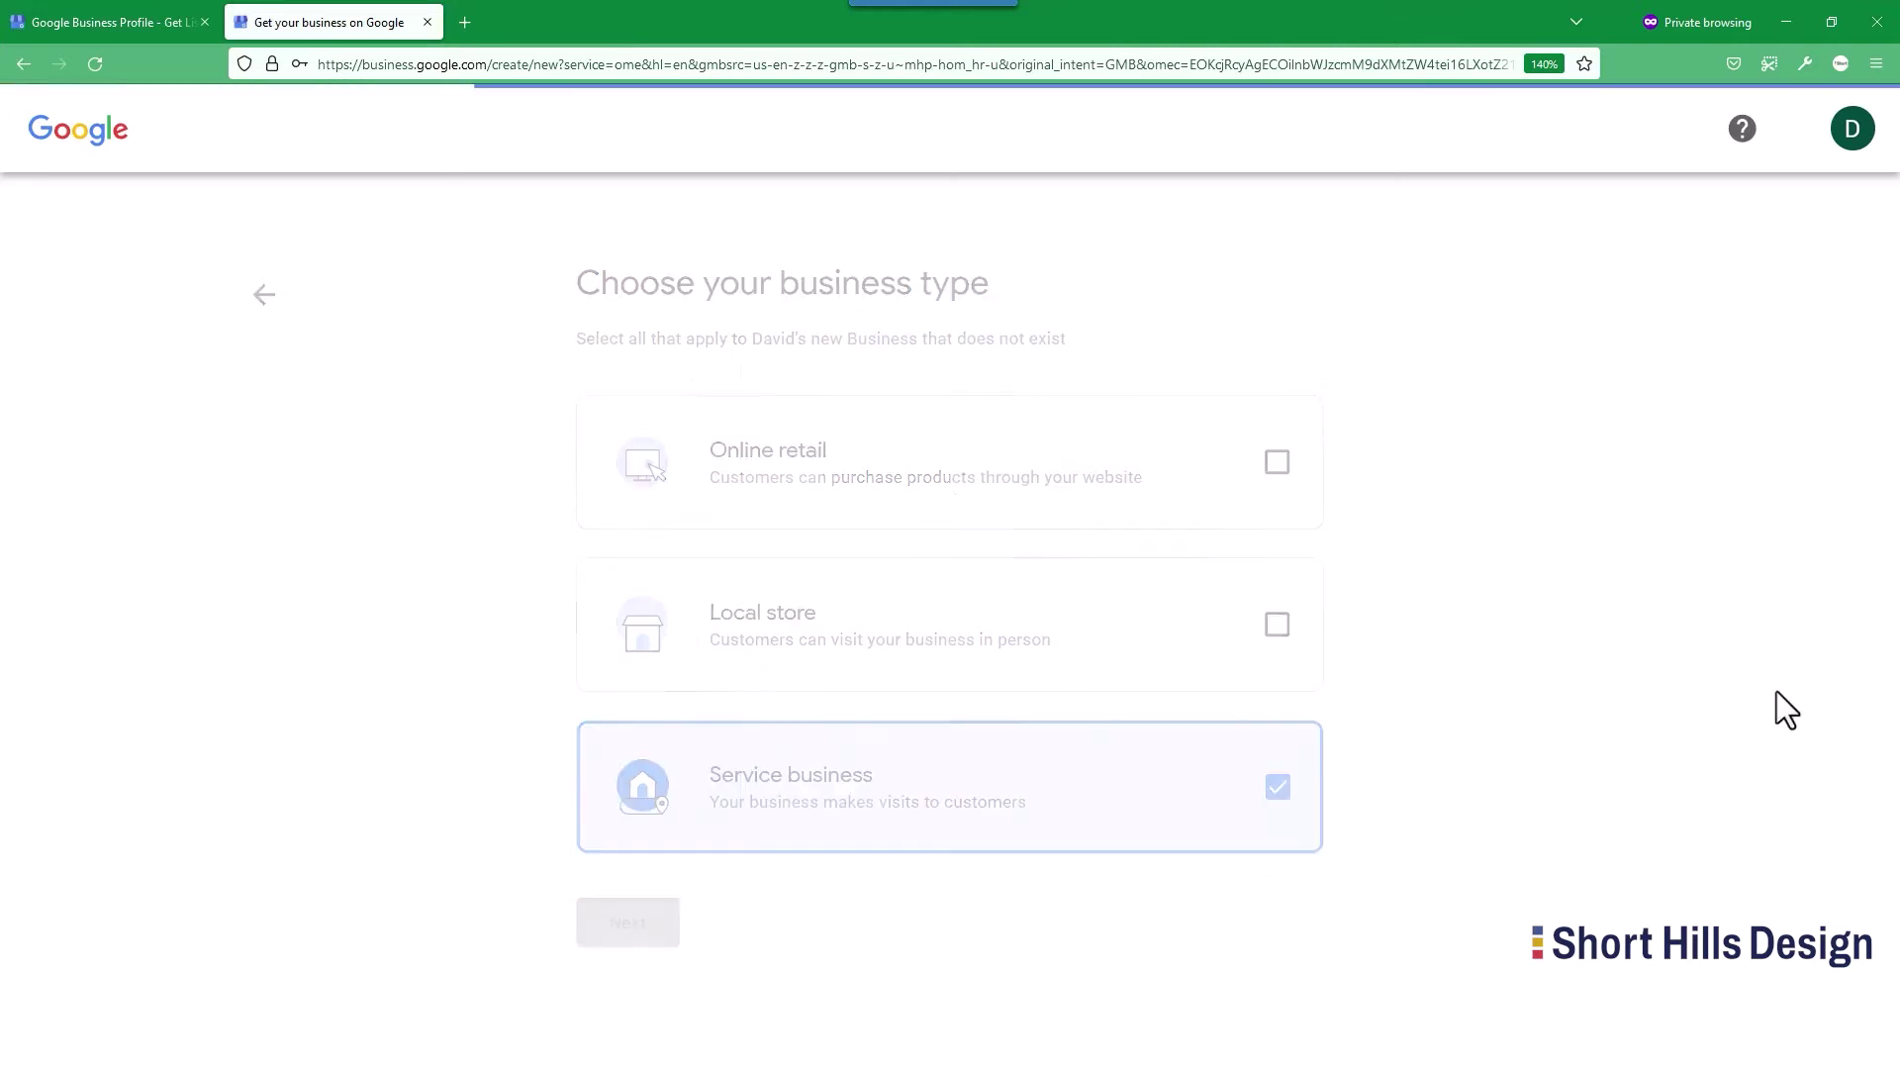
{"action": "left_click", "coordinate": [1234, 474]}
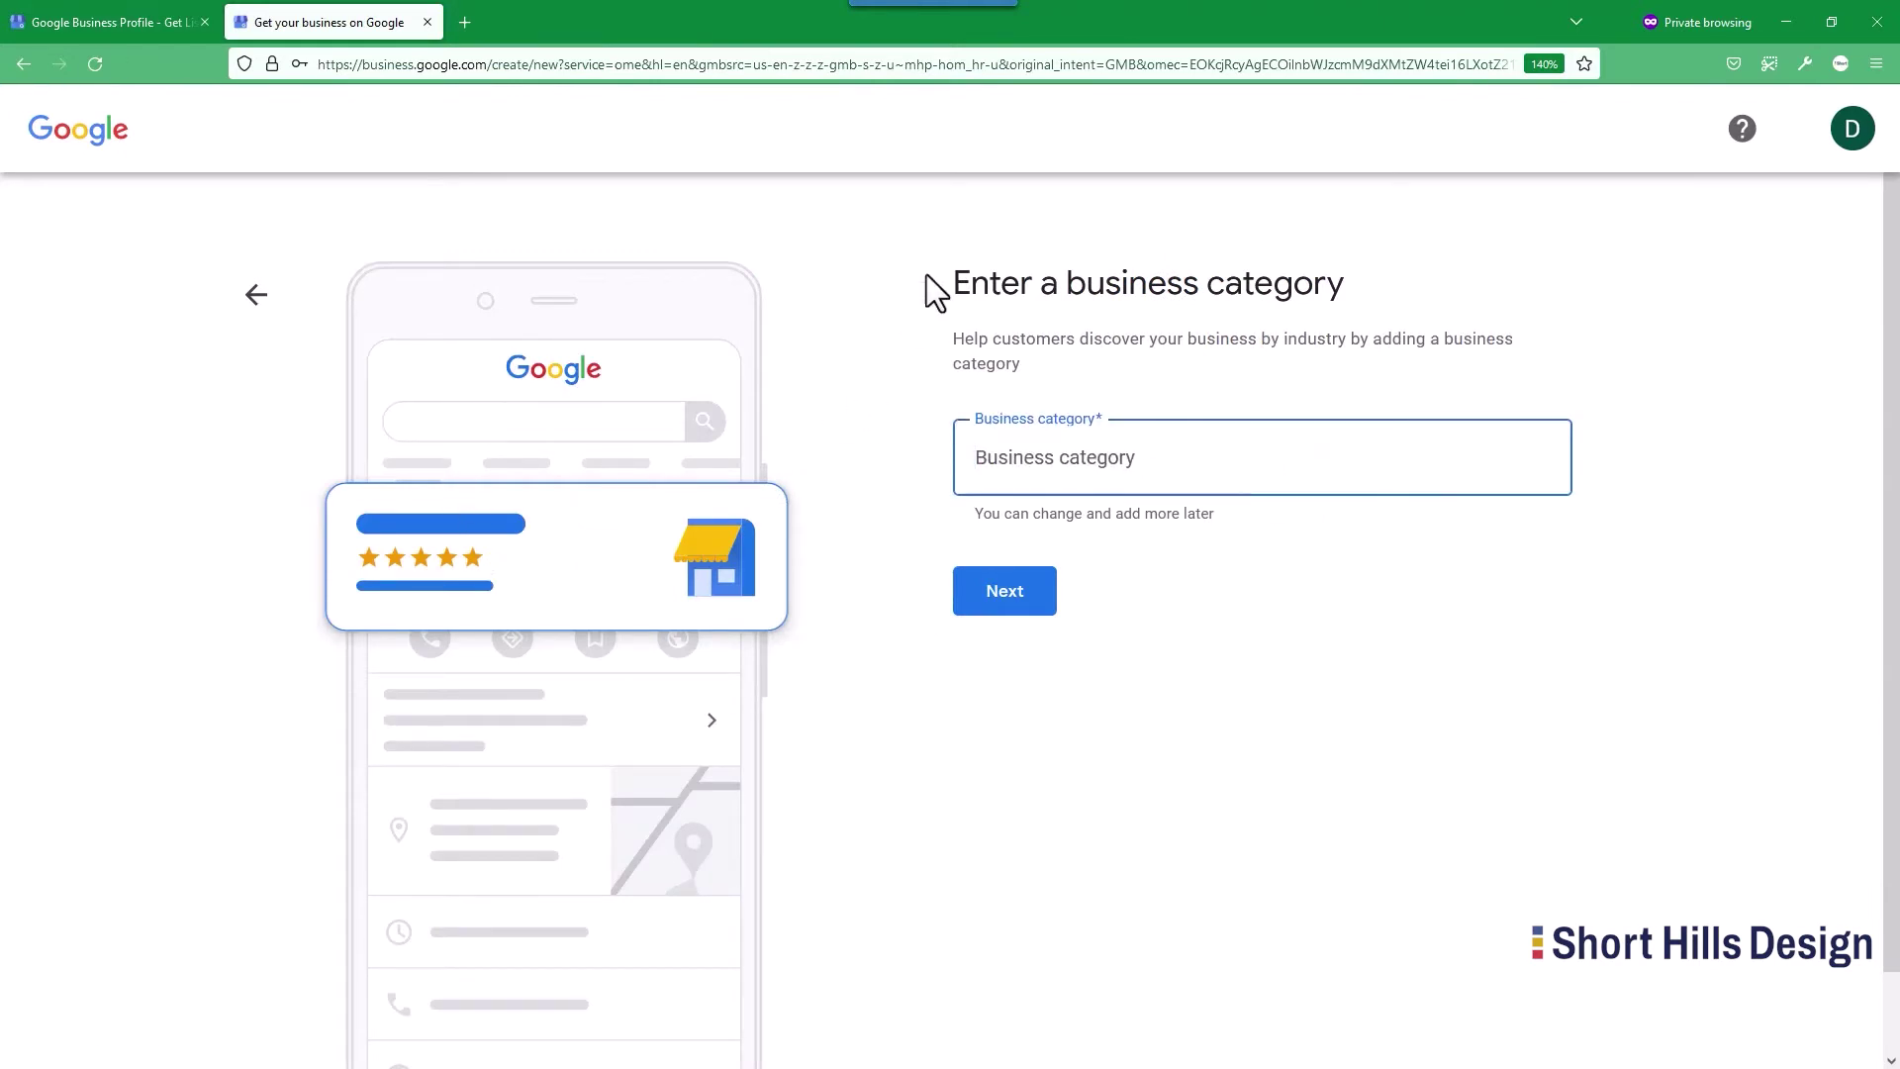
Search 'consulting' and pick Mining consultant as the business category.
{"action": "type", "text": "consulting"}
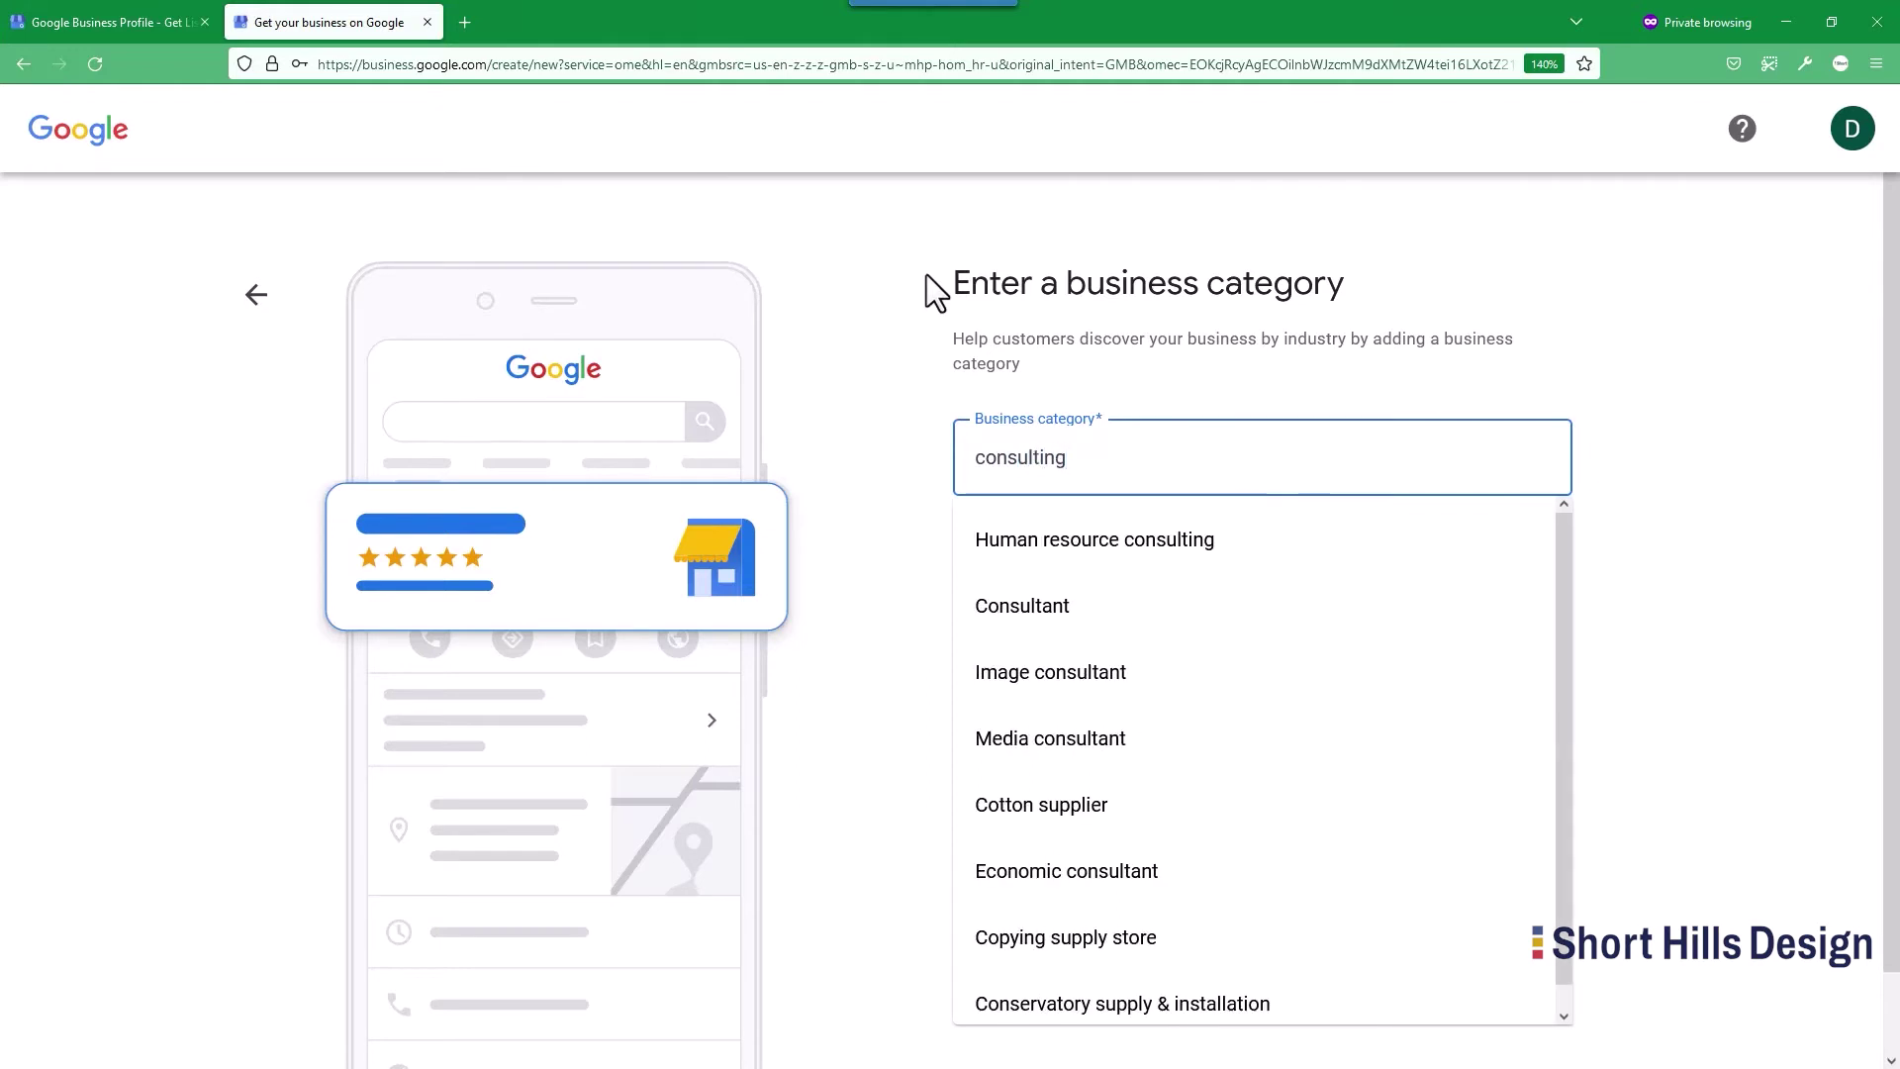
{"action": "key", "text": "BackSpace"}
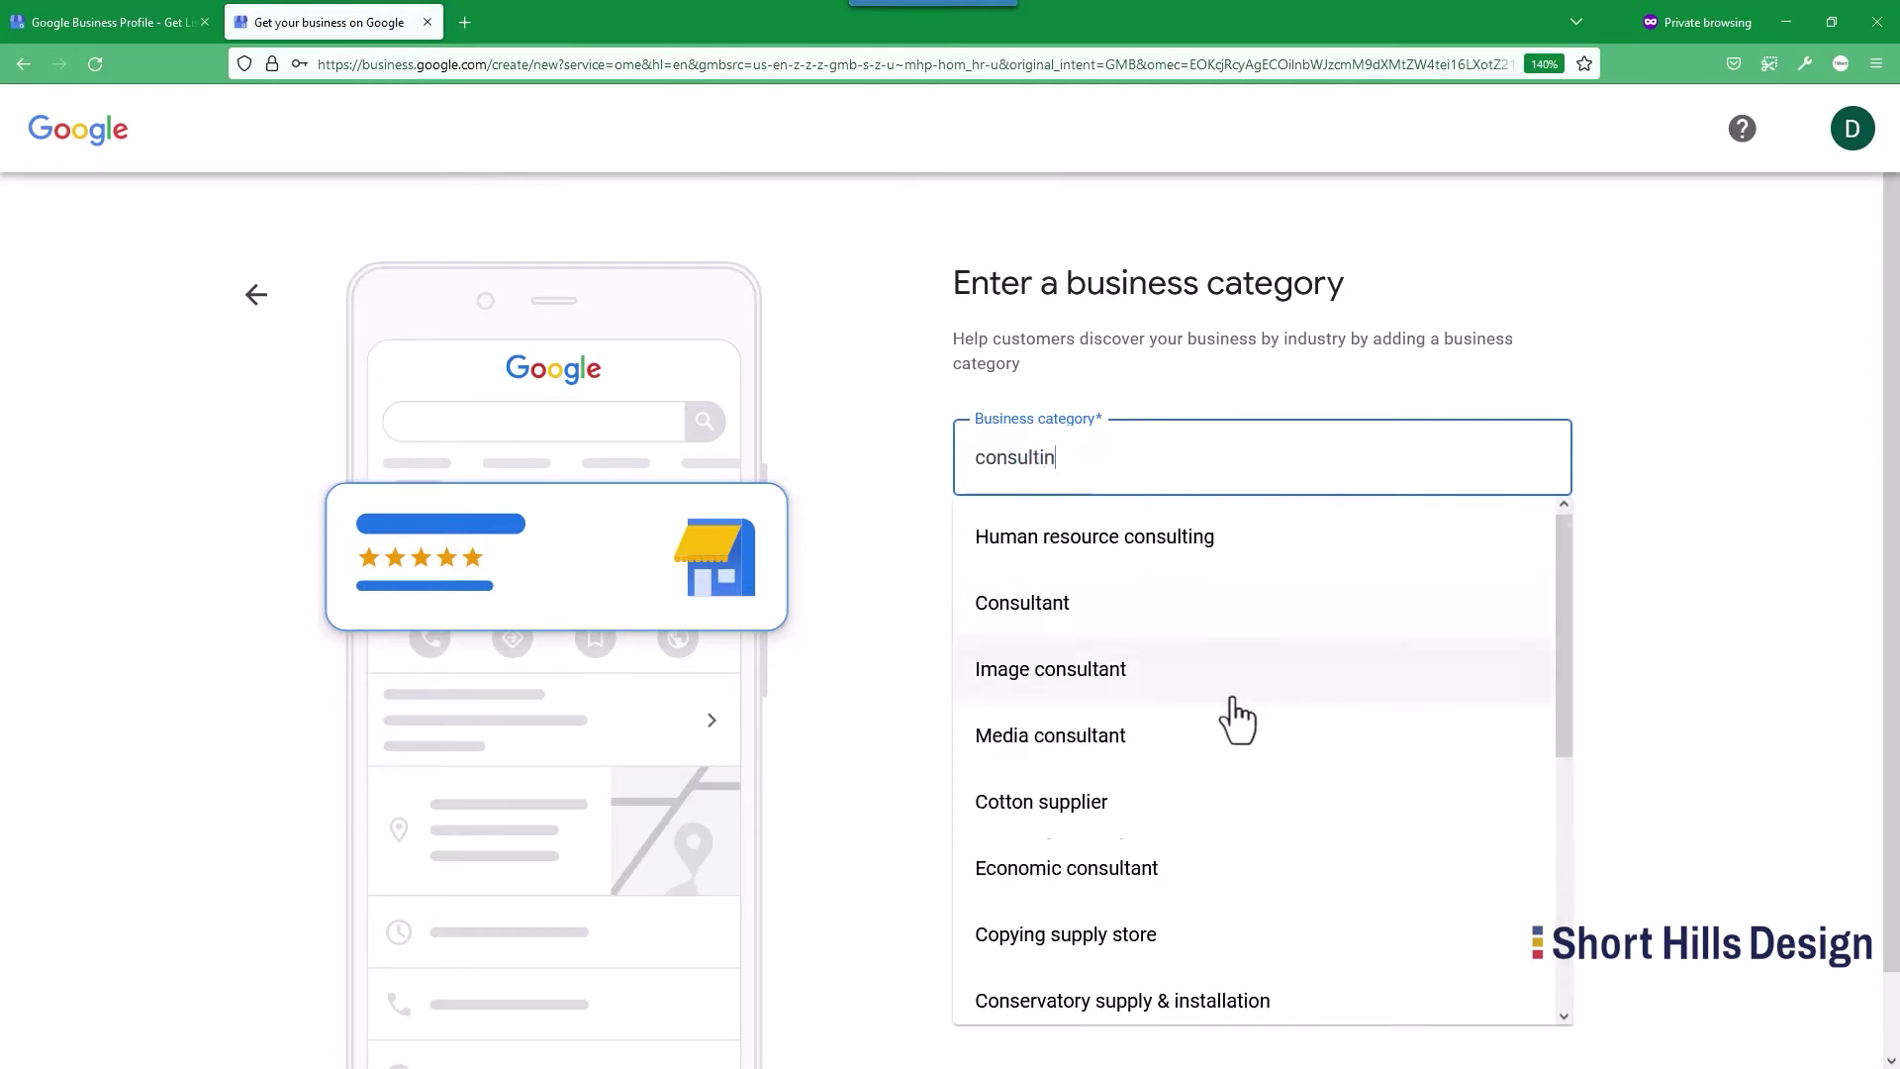
{"action": "scroll", "coordinate": [1247, 713], "scroll_direction": "down", "scroll_amount": 5}
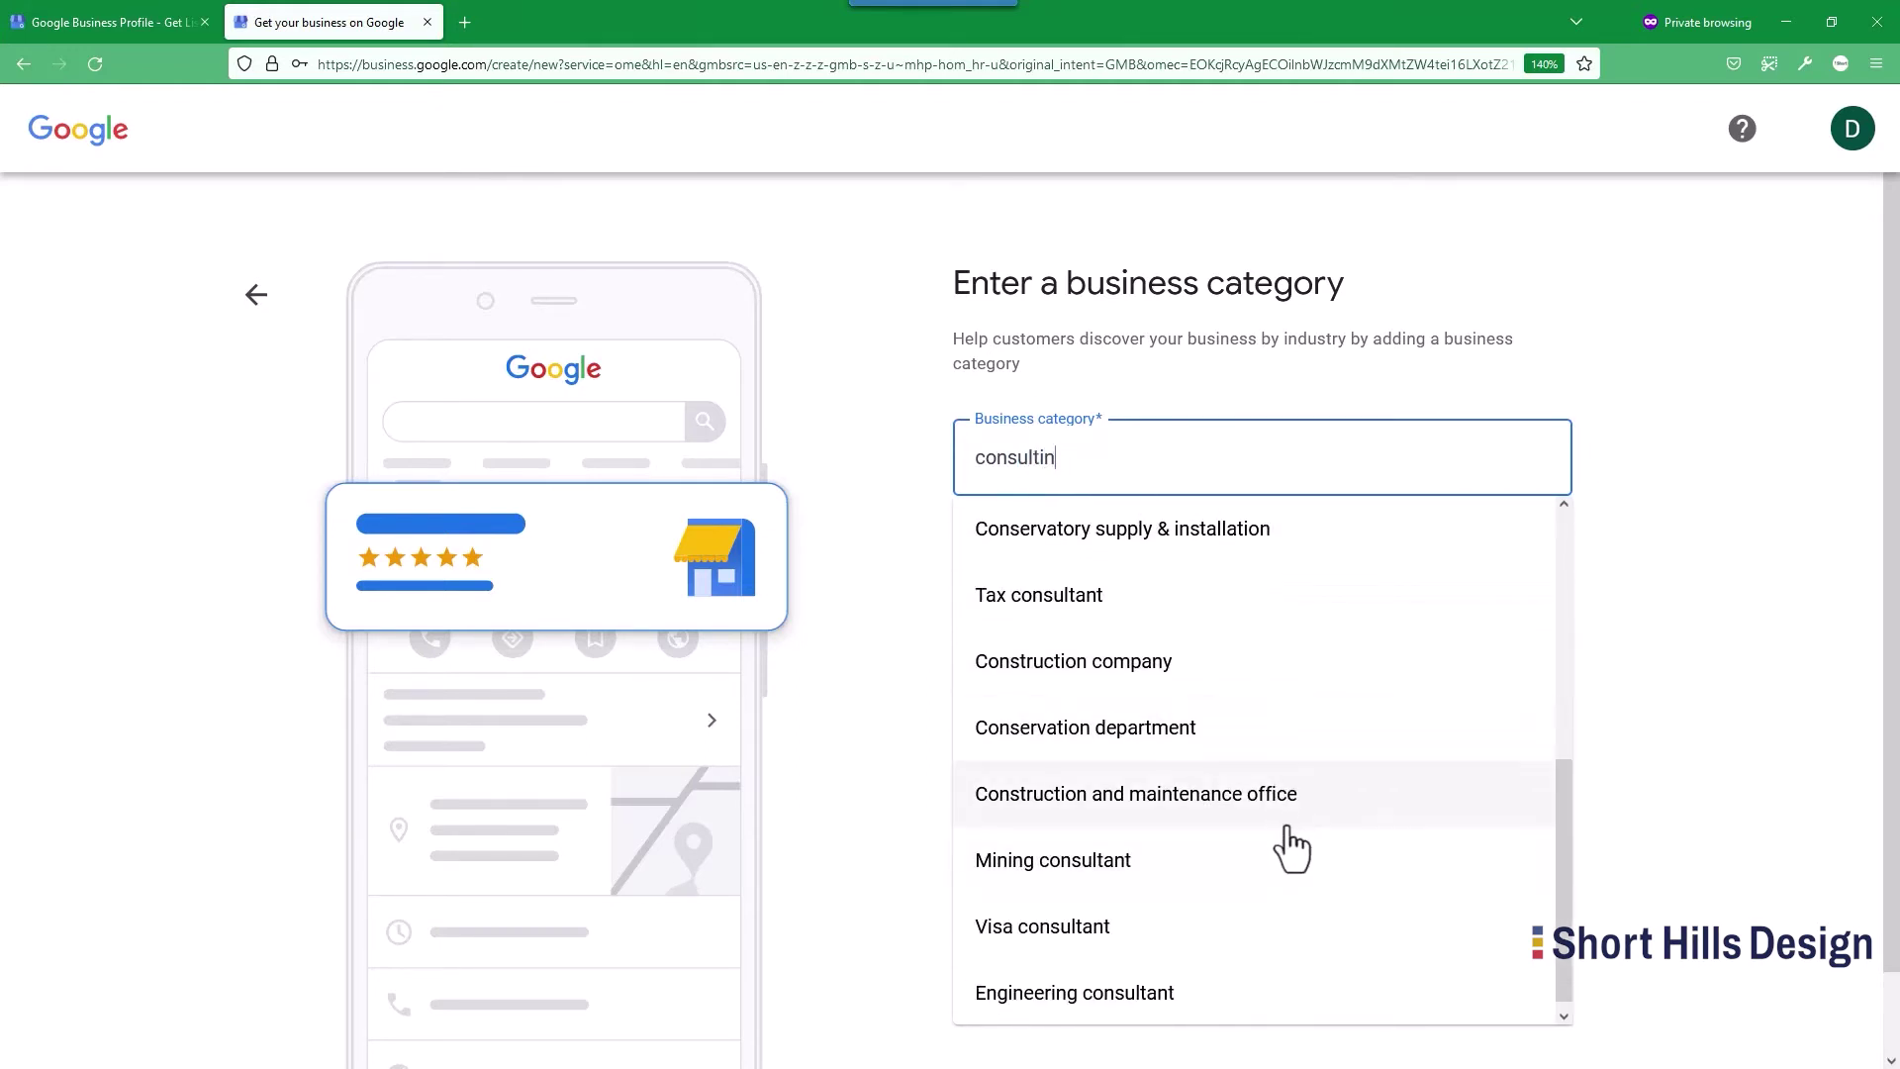
{"action": "left_click", "coordinate": [1171, 870]}
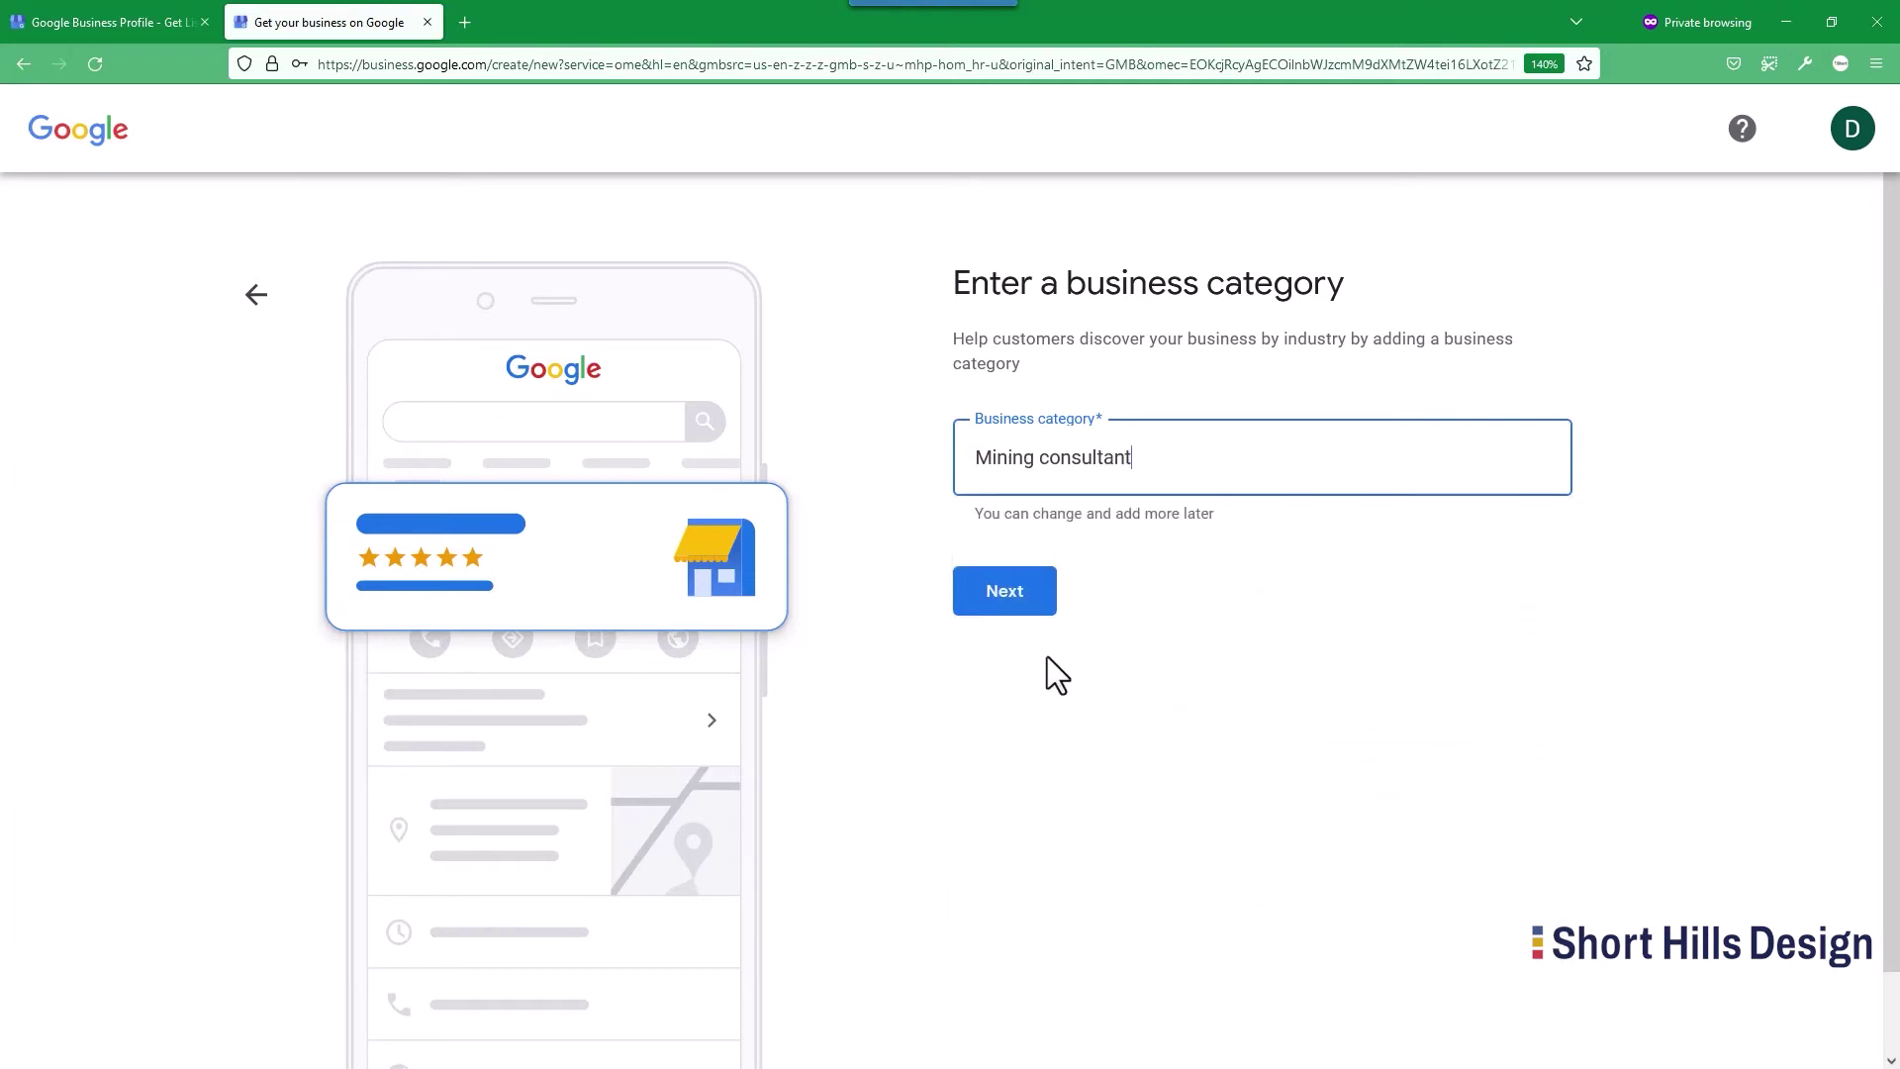
{"action": "left_click", "coordinate": [1025, 591]}
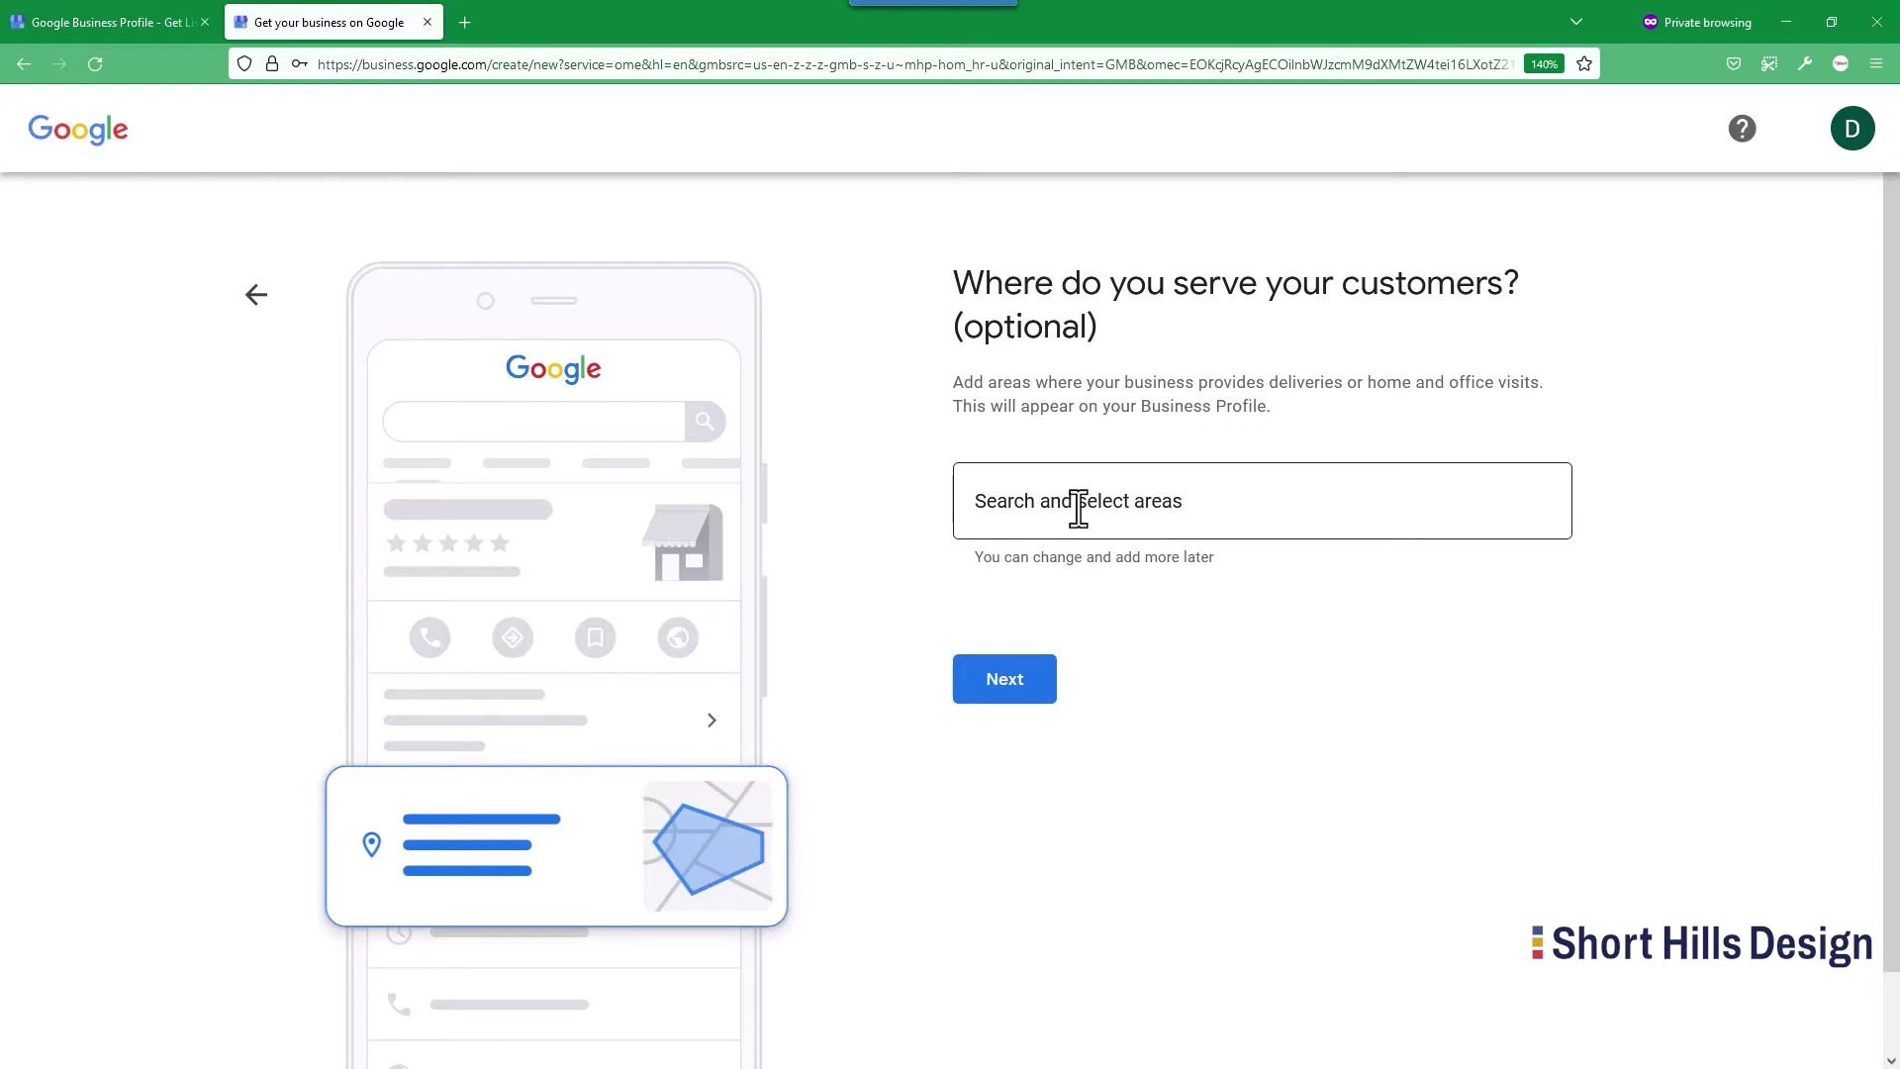
Try service-area searches for New Jersey, Northeast United States, Northeast and East.
{"action": "left_click", "coordinate": [1078, 509]}
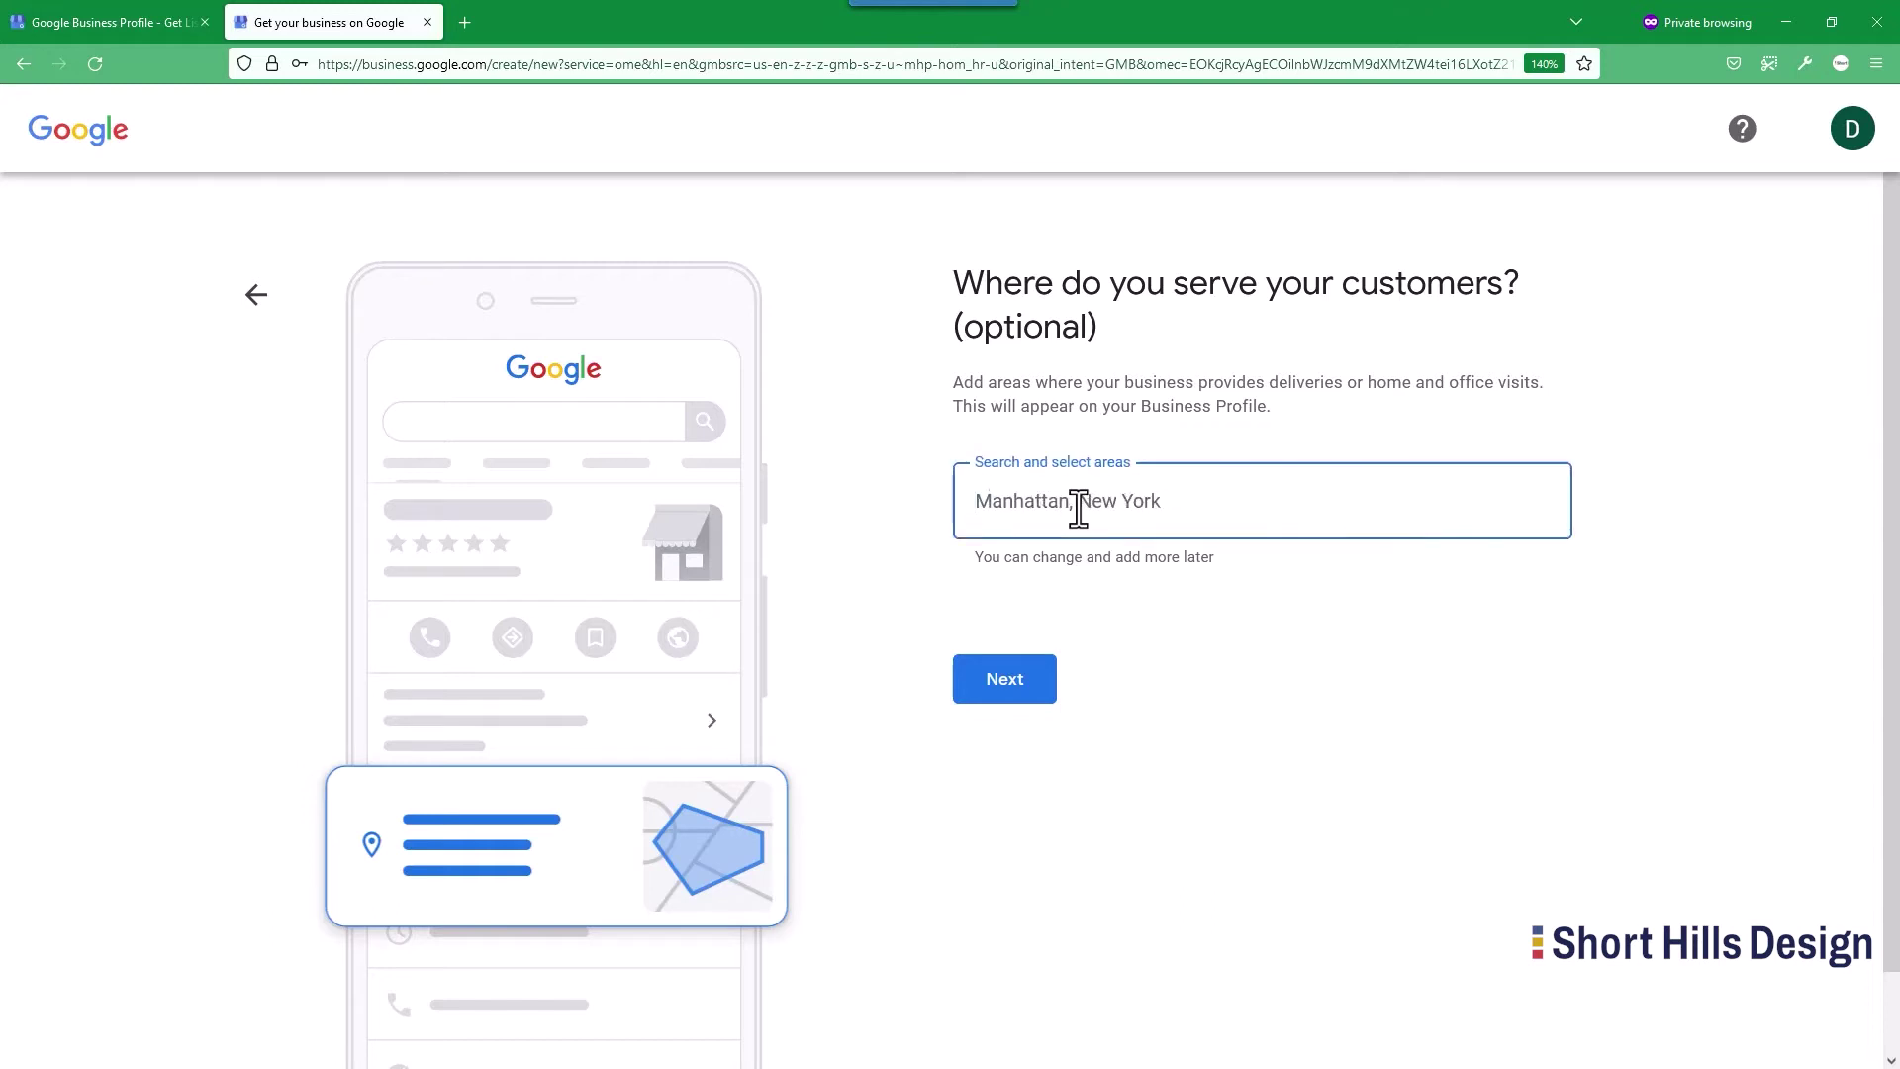
{"action": "type", "text": "New Jersey"}
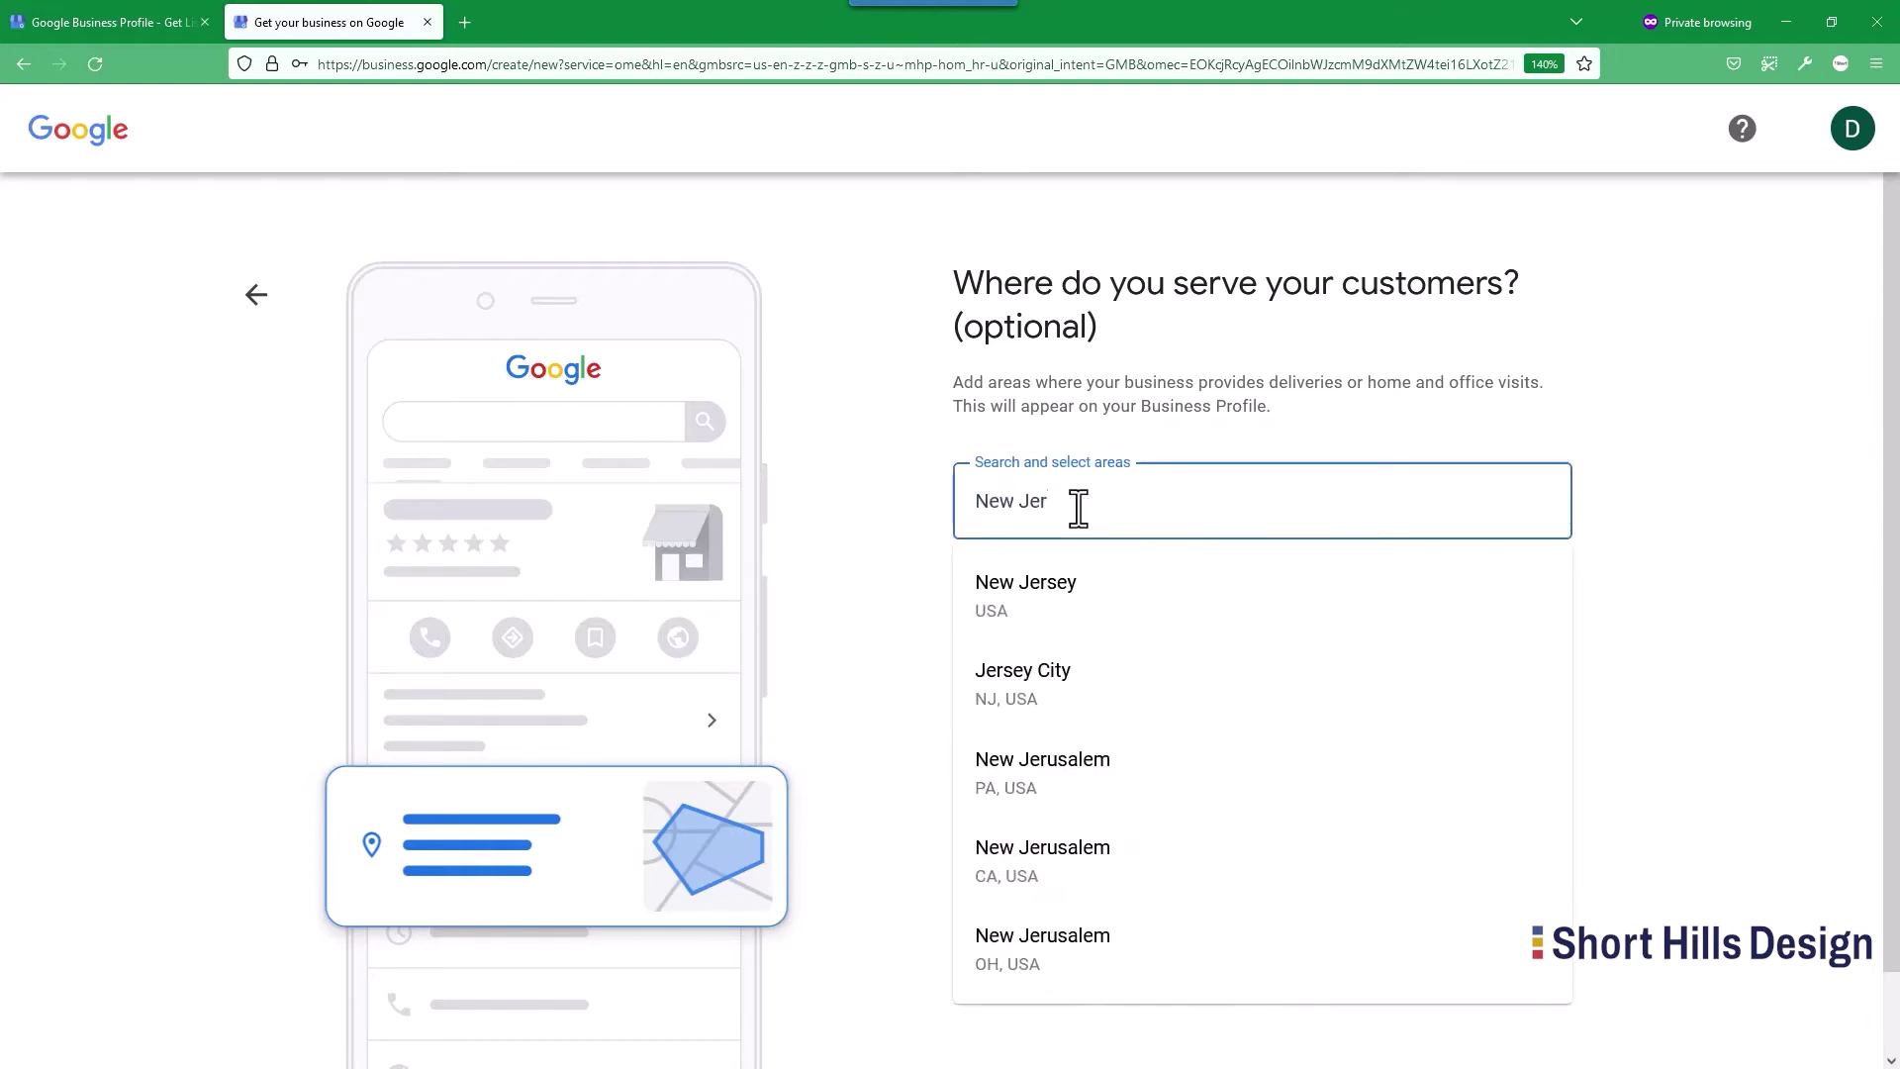
{"action": "left_click", "coordinate": [1768, 522]}
{"action": "double_click", "coordinate": [1371, 514]}
{"action": "triple_click", "coordinate": [1370, 514]}
{"action": "key", "text": "BackSpace"}
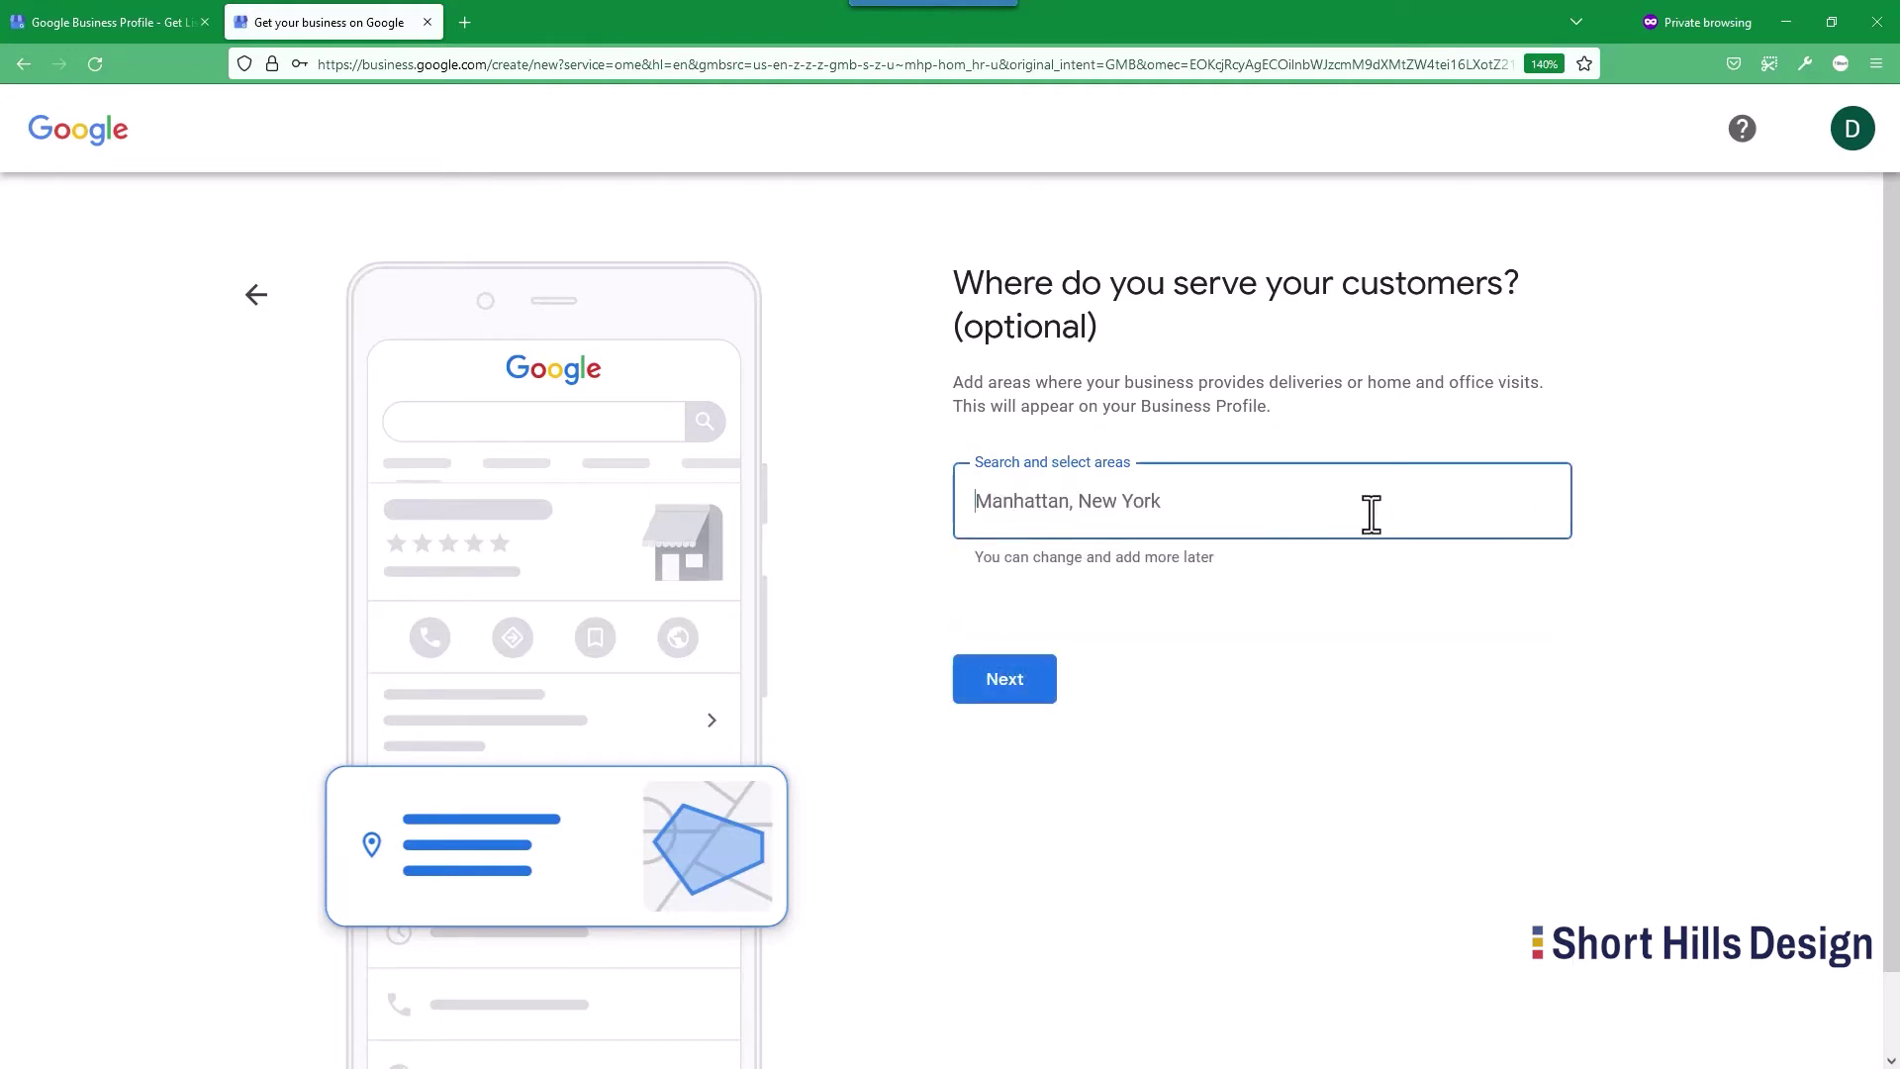
{"action": "type", "text": "Northest"}
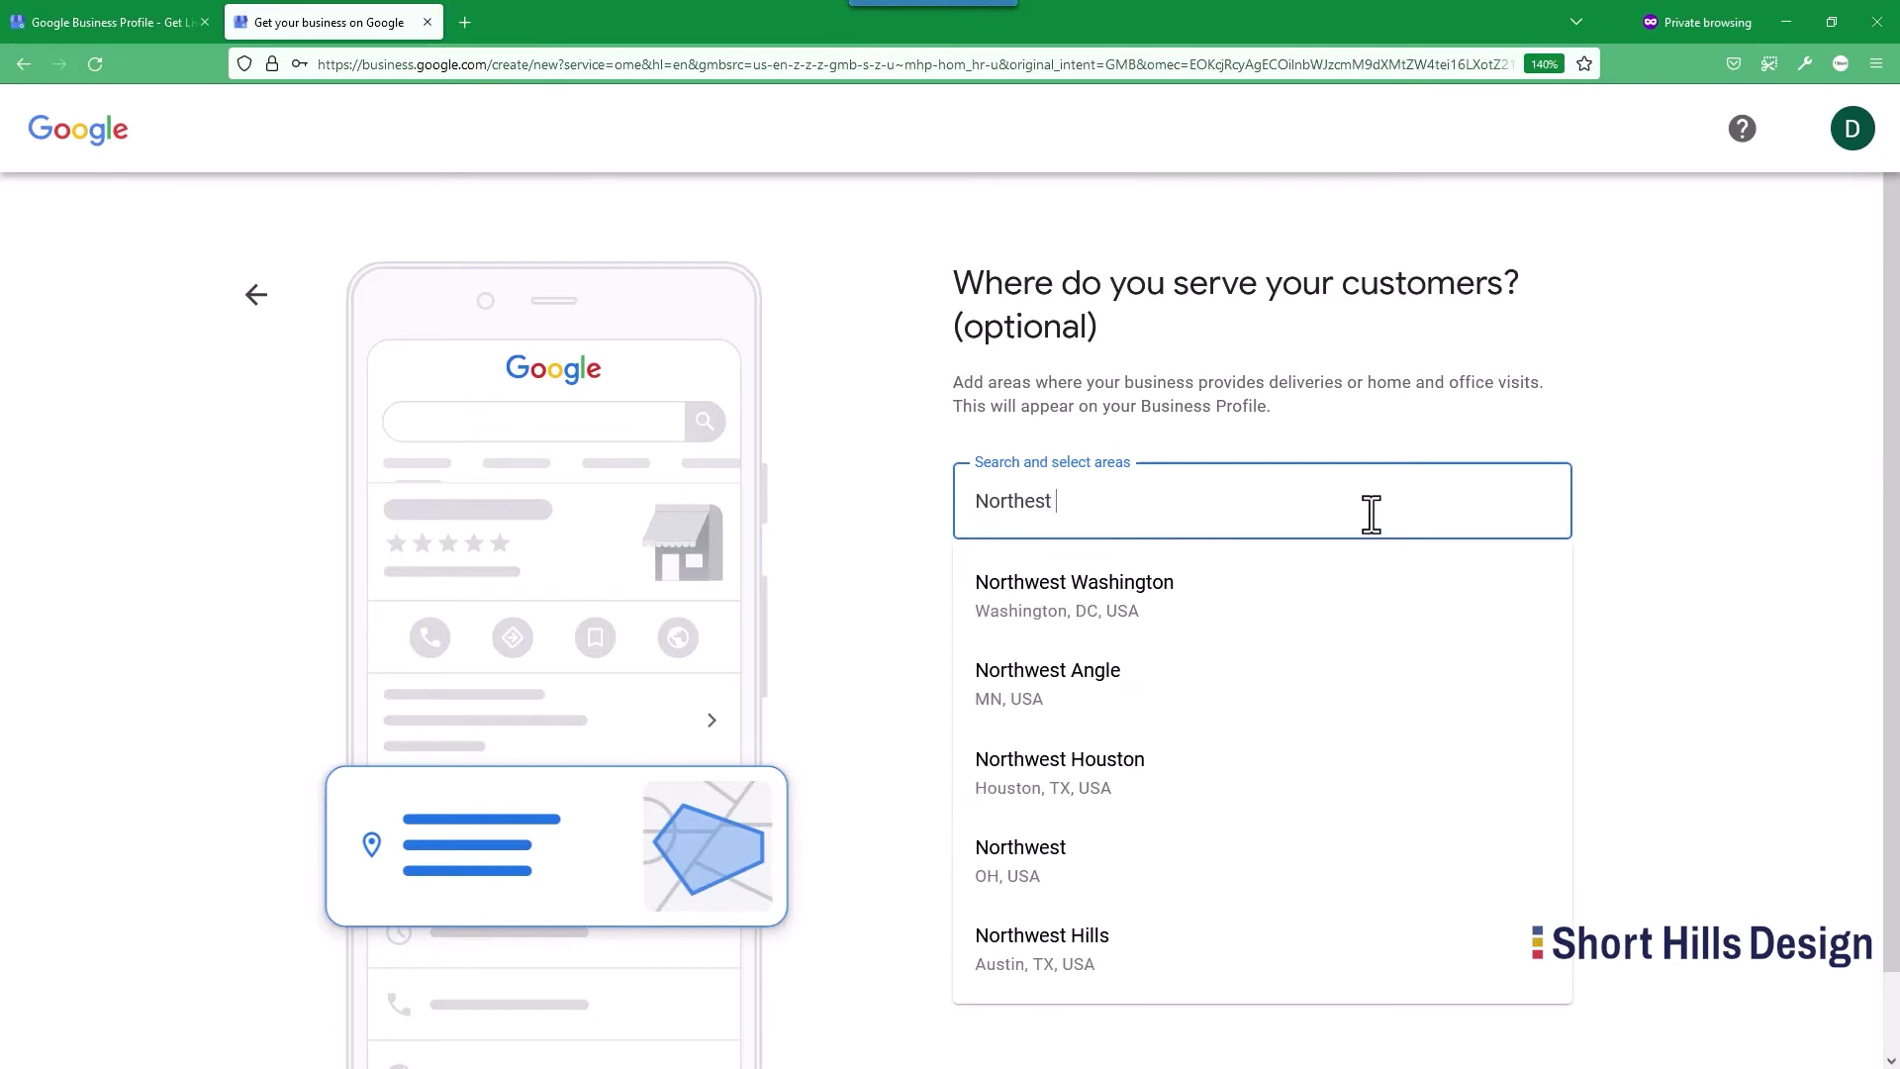
{"action": "type", "text": " United "}
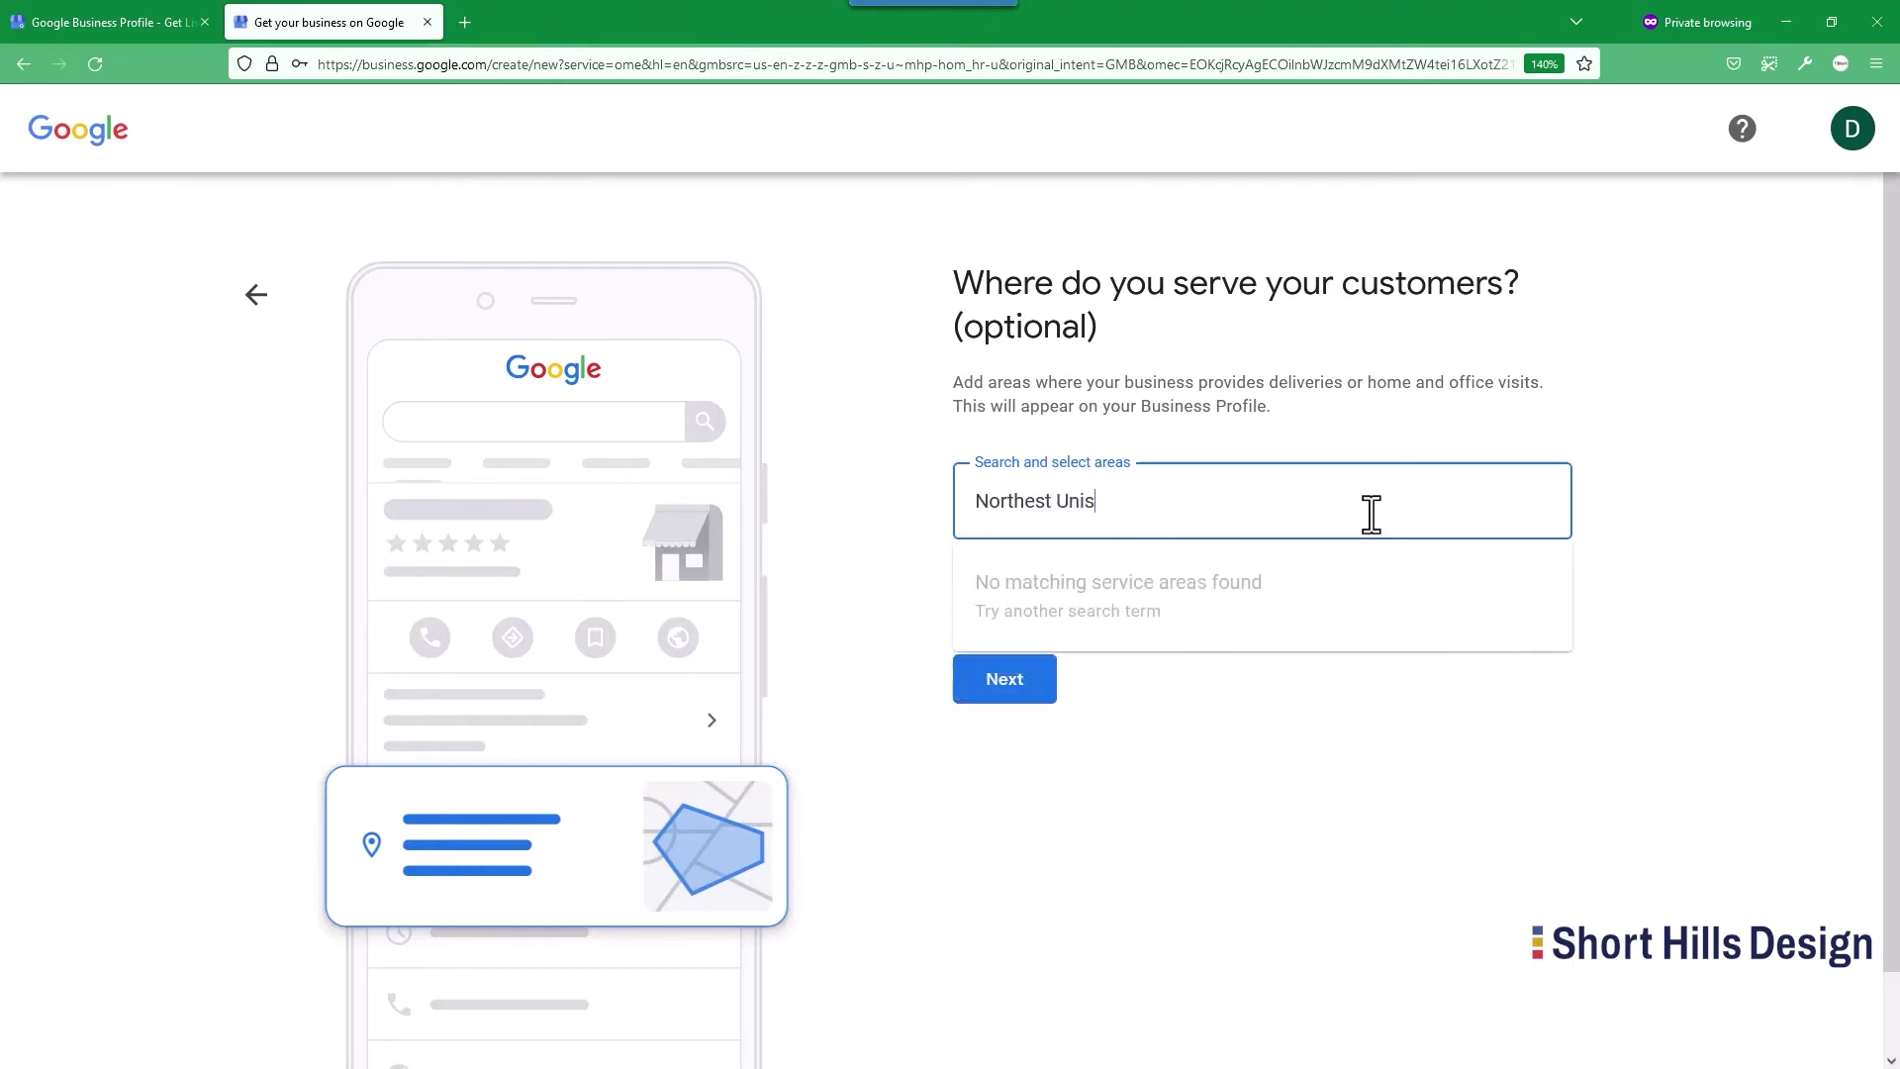
{"action": "type", "text": "Stae"}
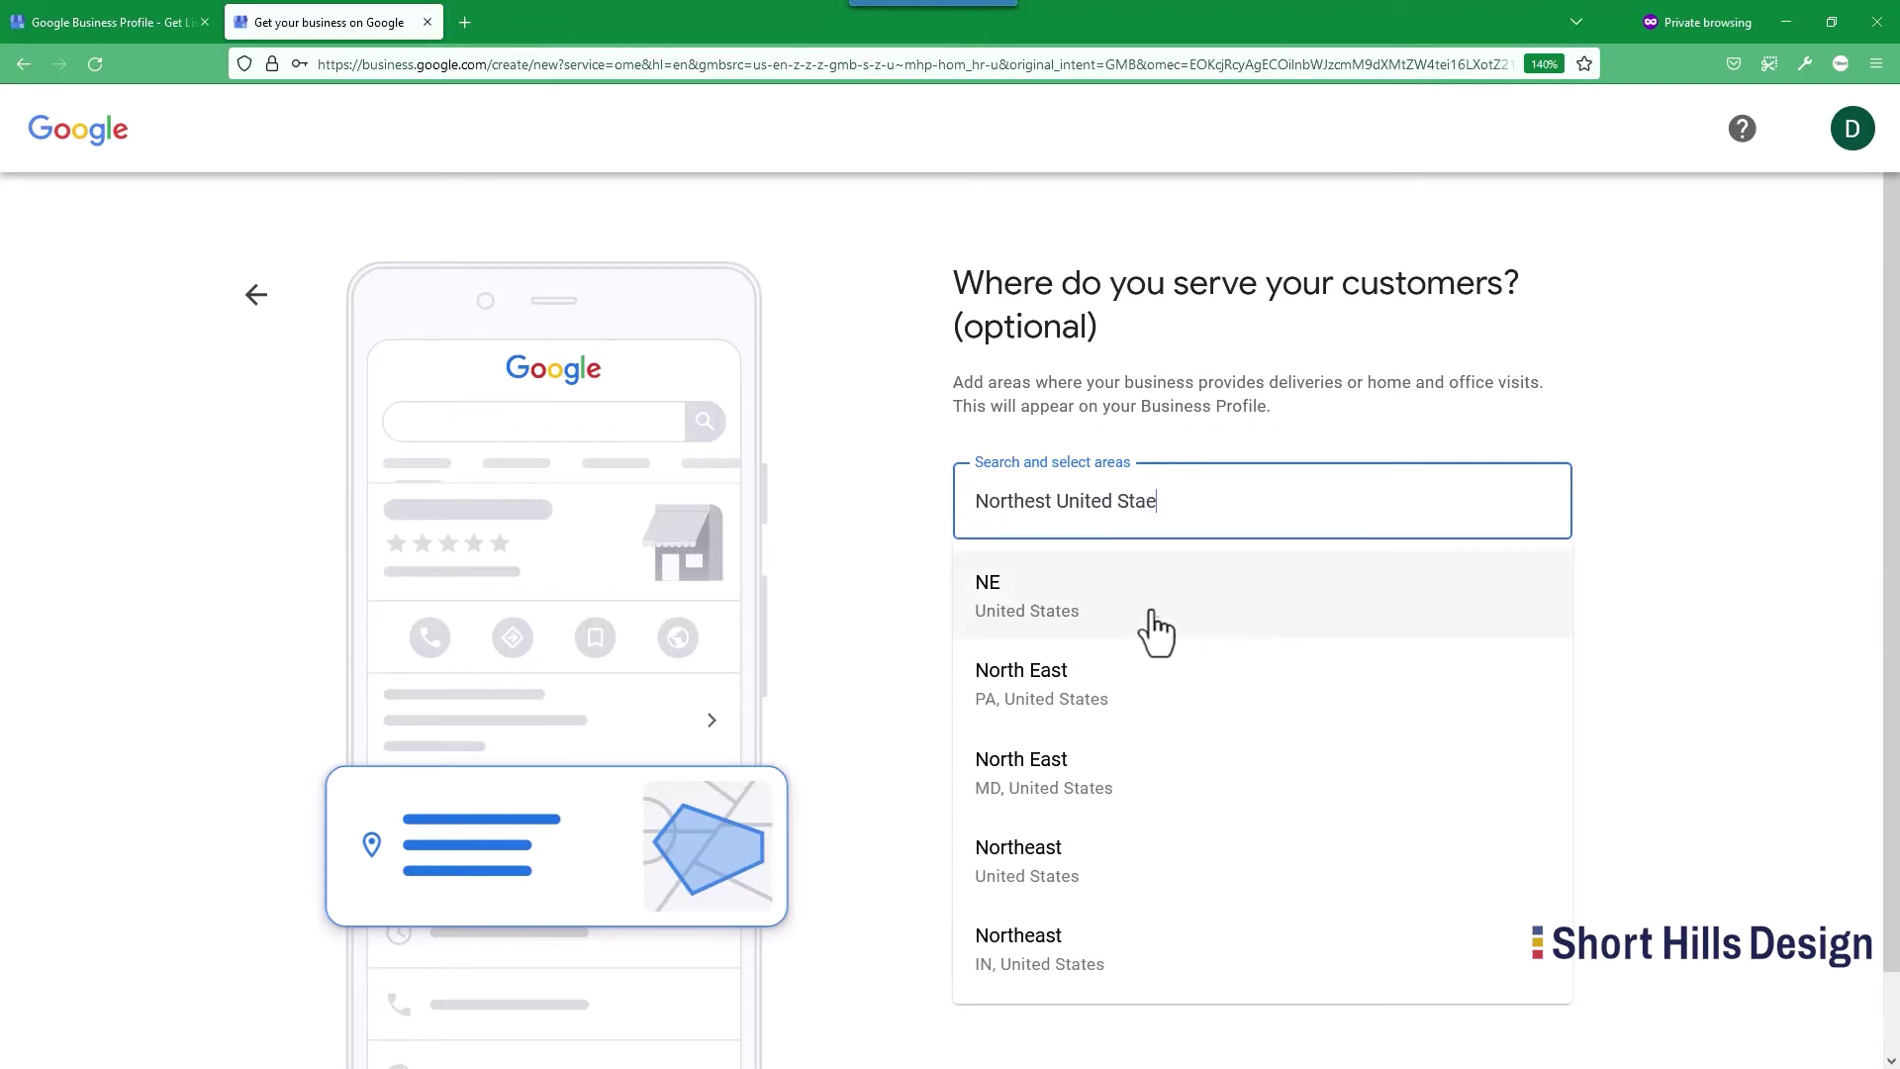
{"action": "left_click_drag", "start_coordinate": [1153, 520], "coordinate": [934, 507]}
{"action": "key", "text": "BackSpace"}
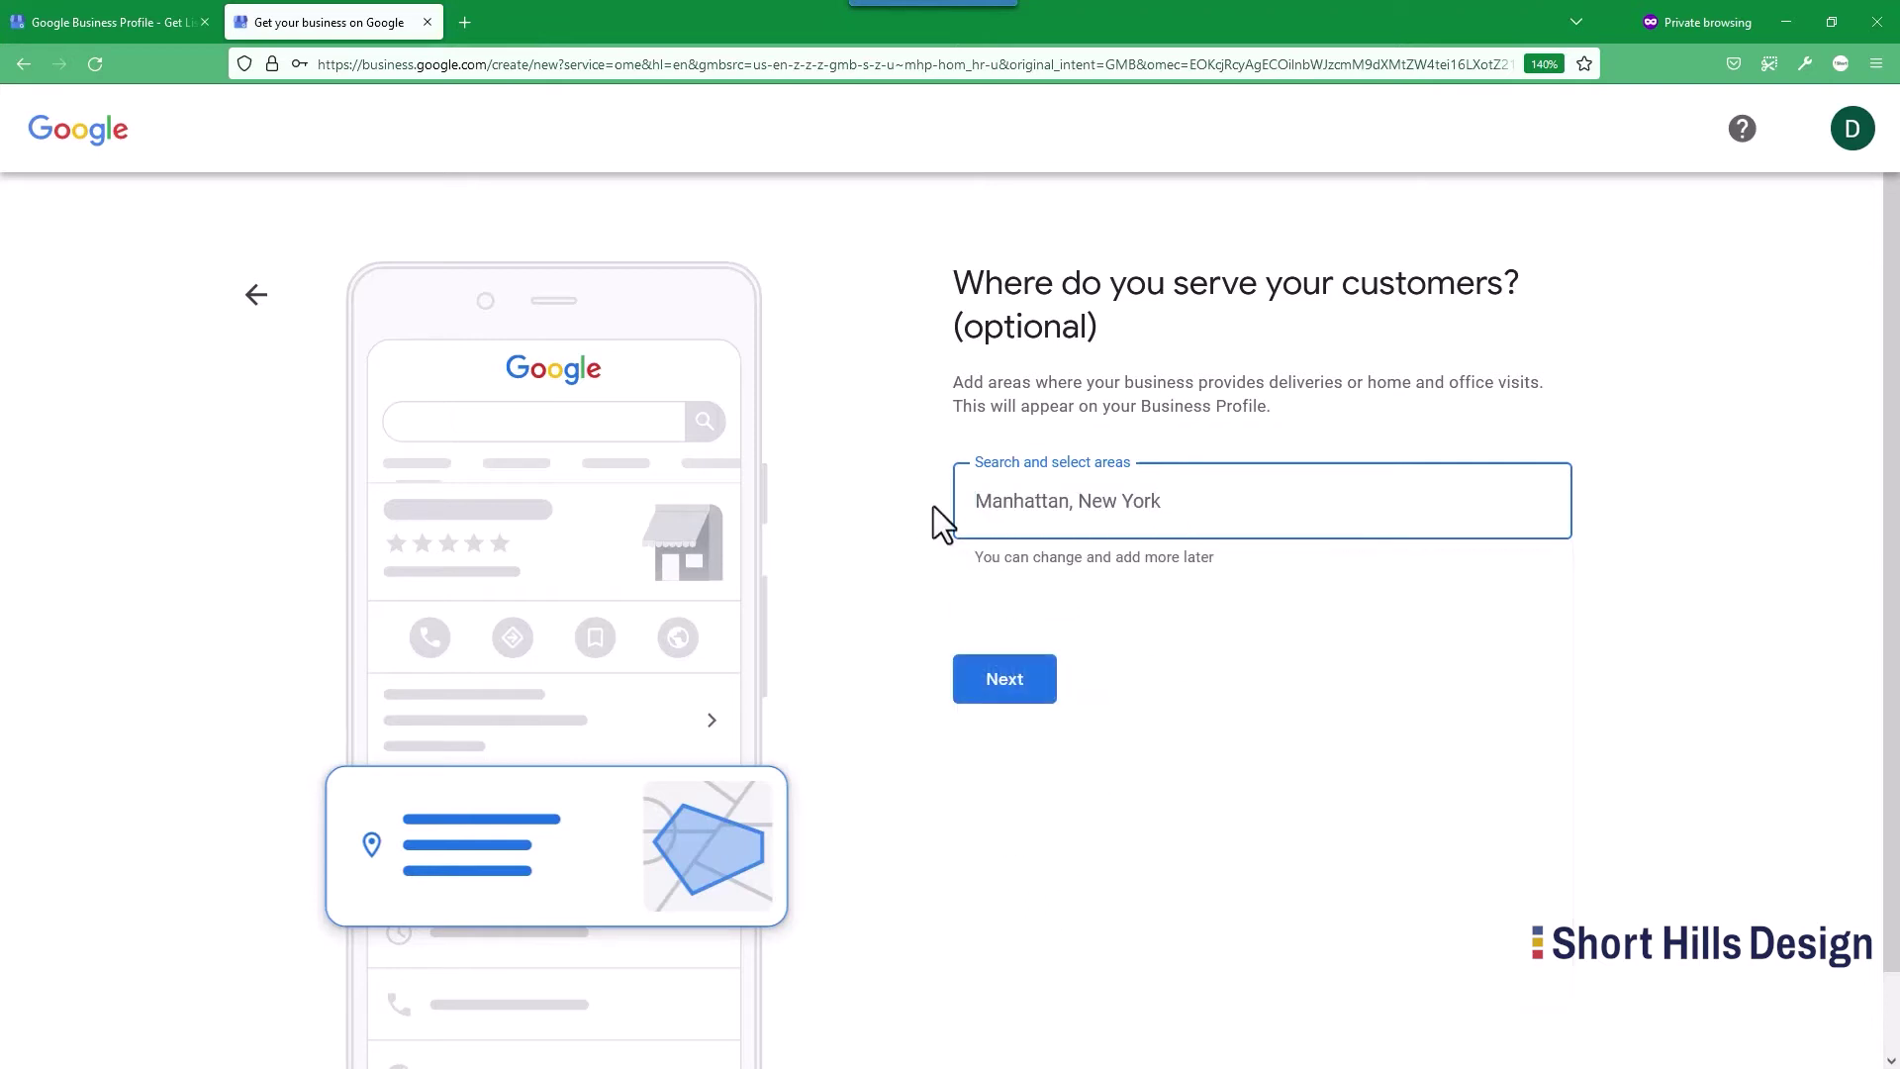
{"action": "type", "text": "Northeast"}
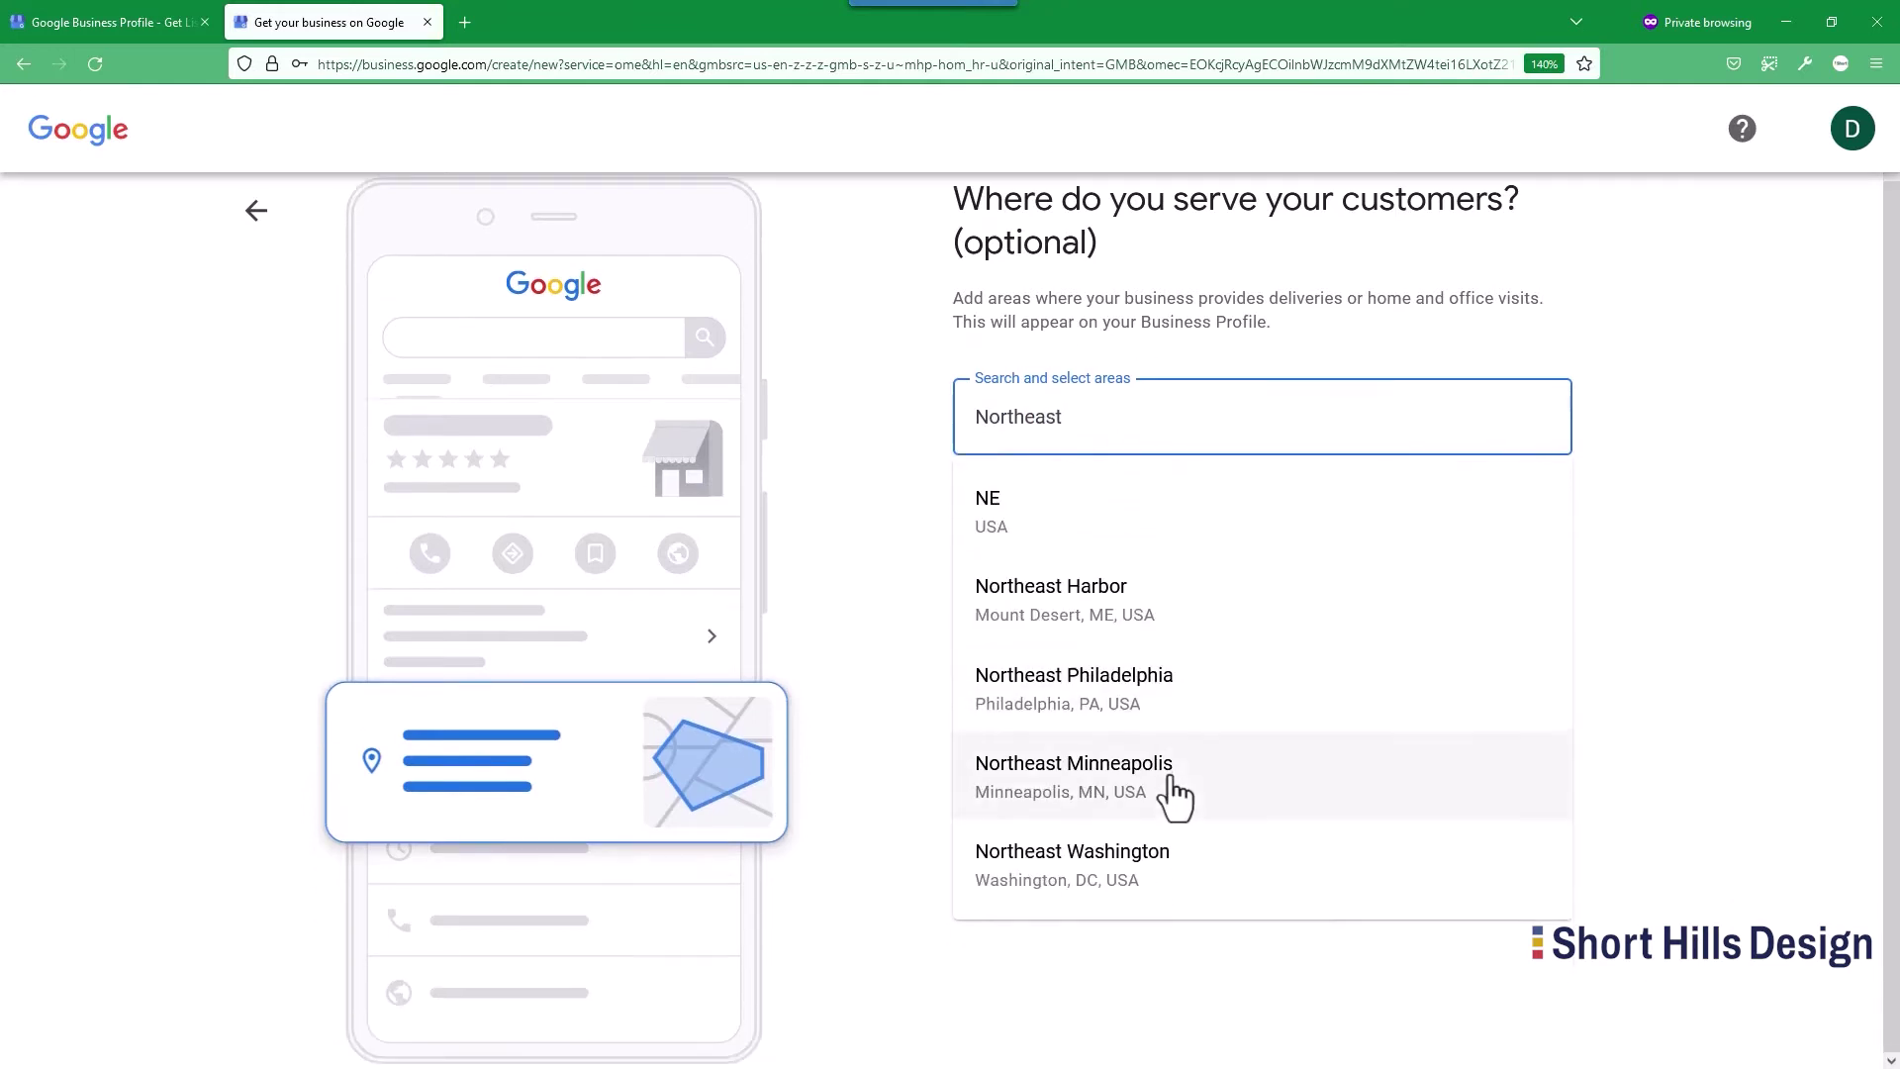
{"action": "key", "text": "BackSpace"}
{"action": "key", "text": "BackSpace"}
{"action": "key", "text": "BackSpace"}
{"action": "key", "text": "BackSpace"}
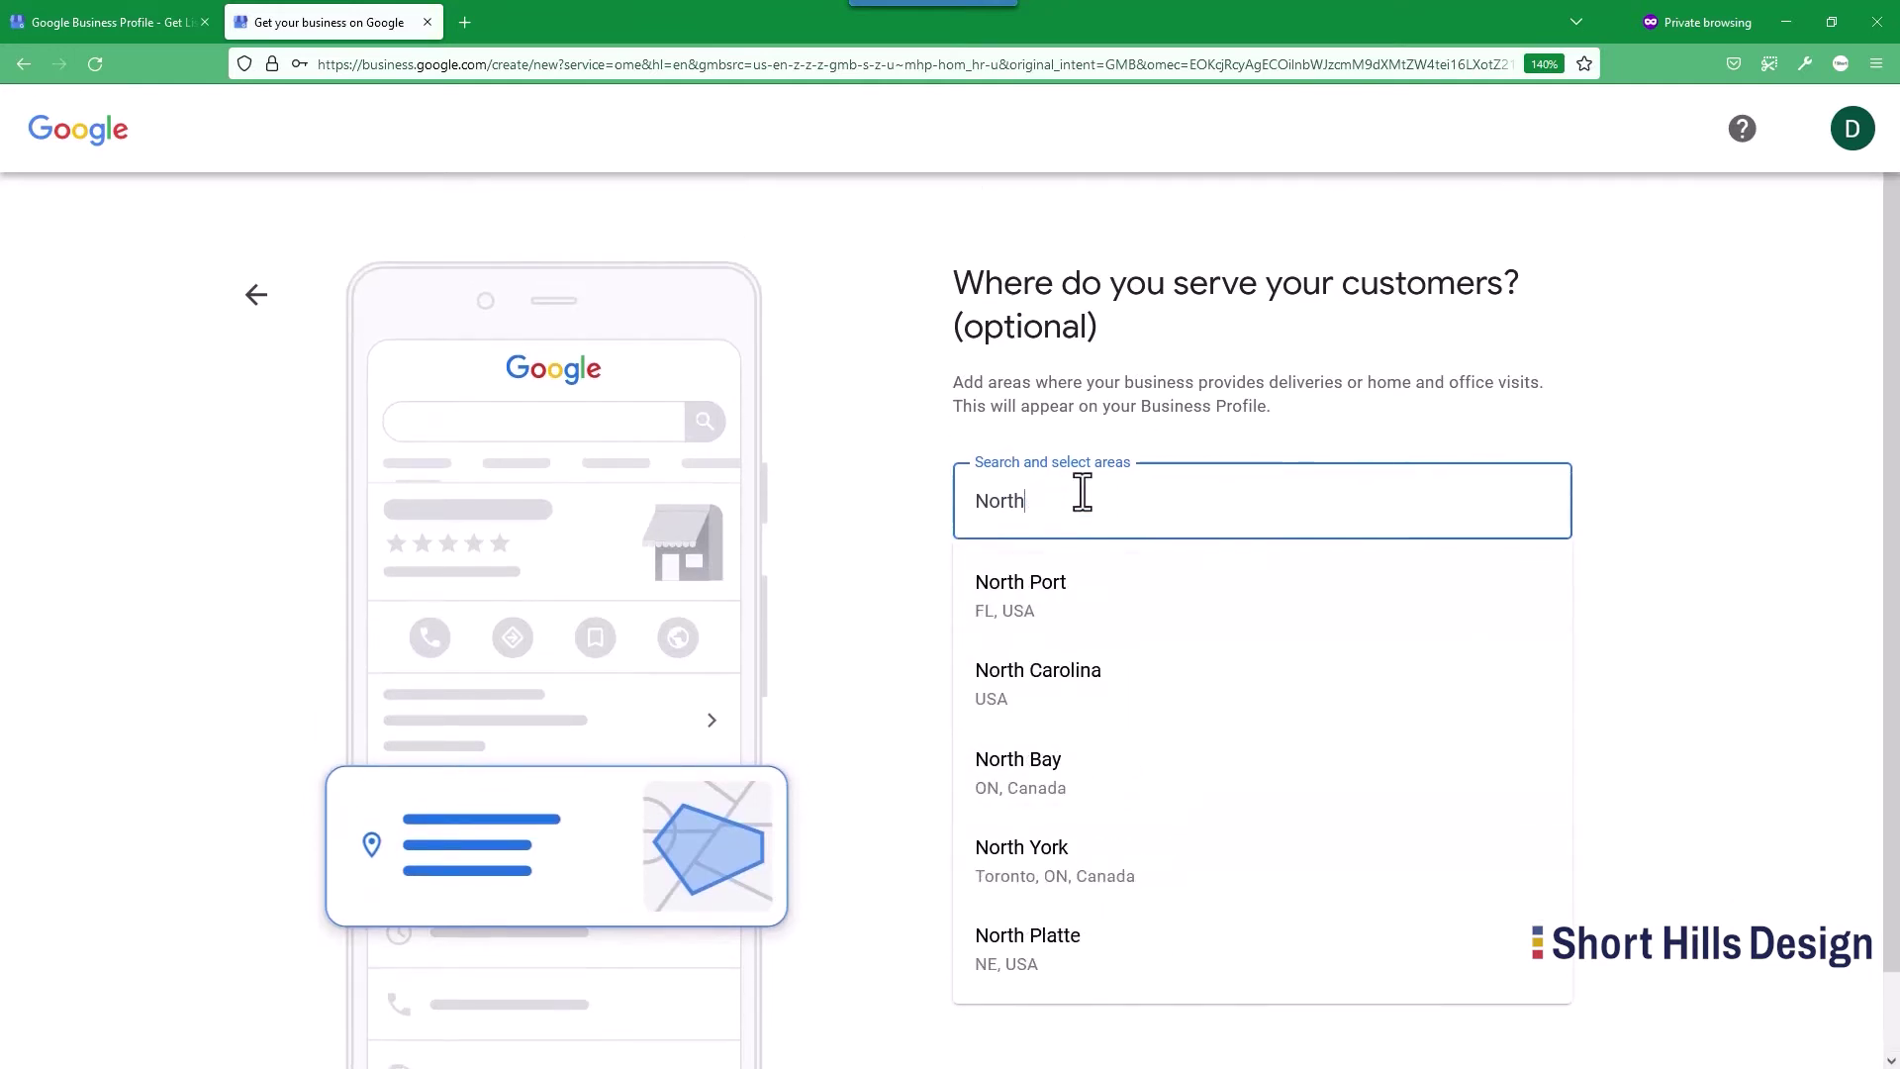
{"action": "type", "text": "East"}
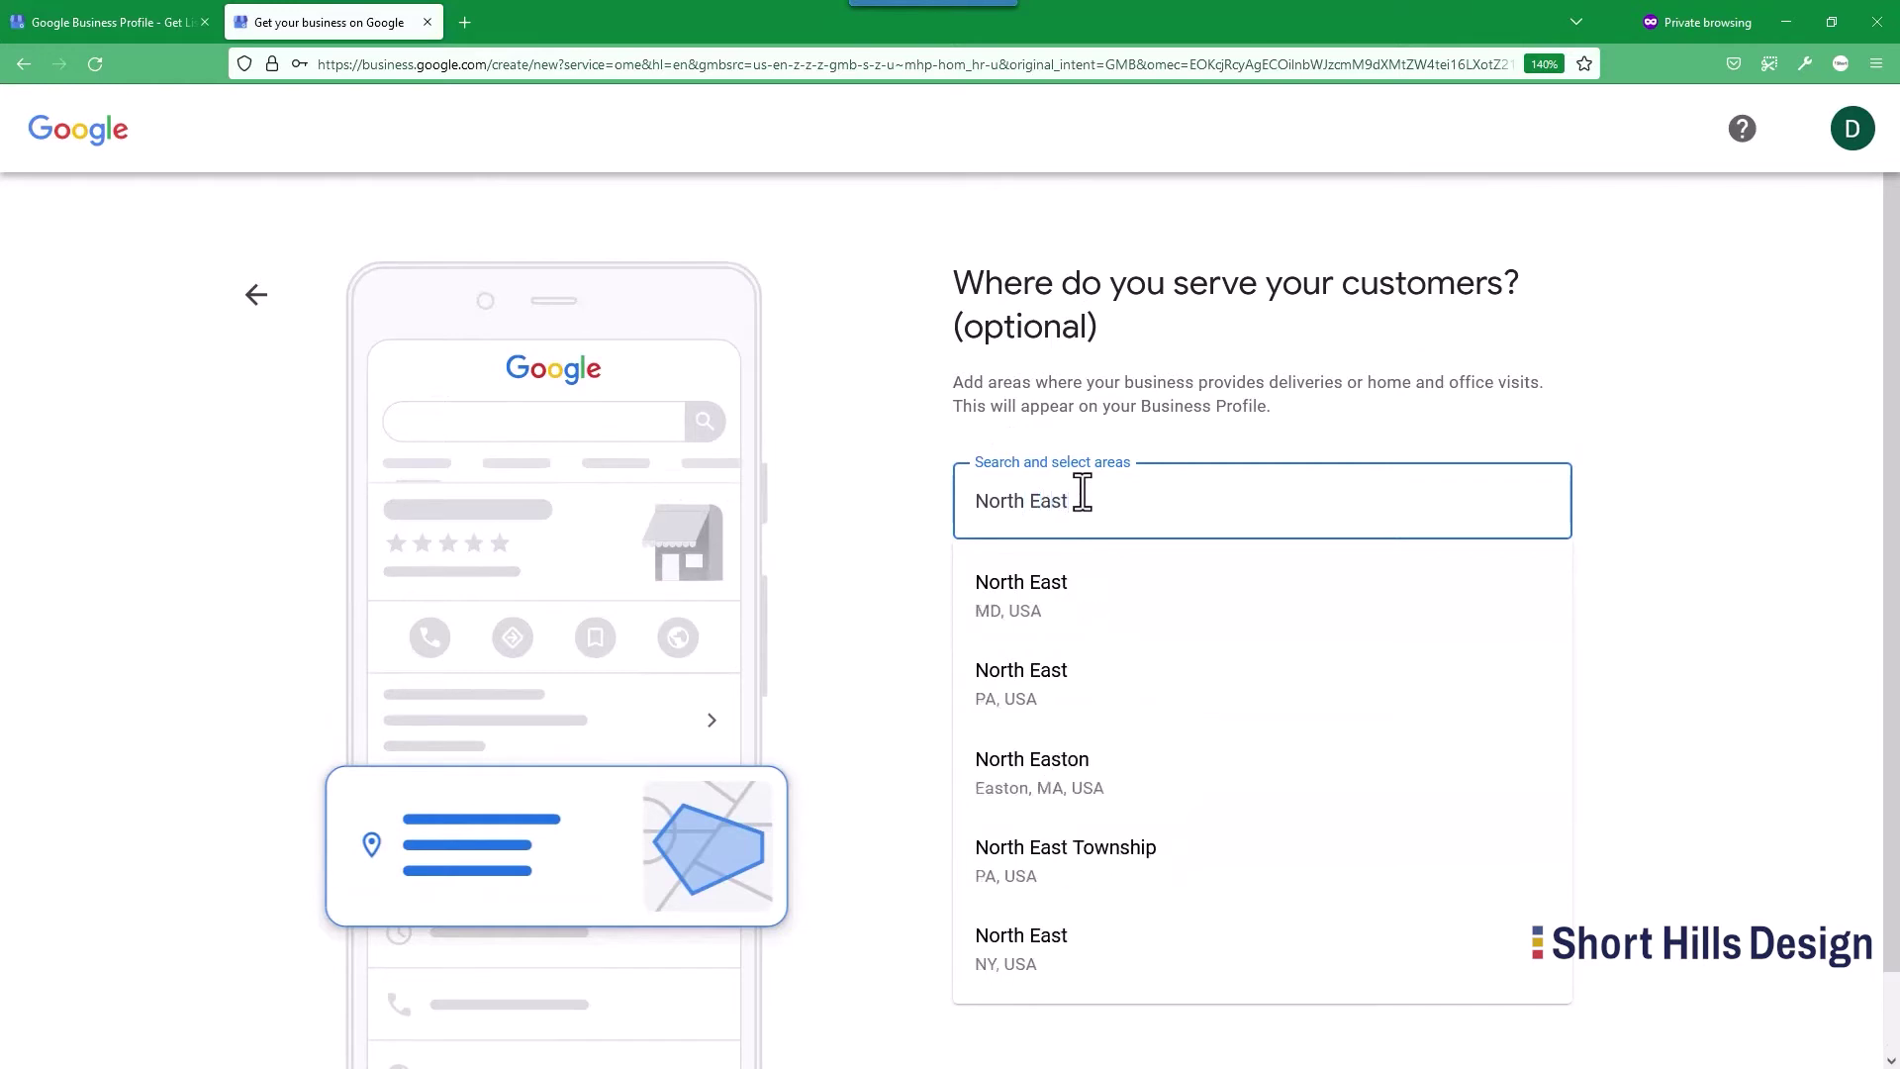
Try 'Metropolitan New', then add New Jersey, USA as a service area.
{"action": "key", "text": "BackSpace"}
{"action": "key", "text": "BackSpace"}
{"action": "key", "text": "BackSpace"}
{"action": "key", "text": "BackSpace"}
{"action": "key", "text": "BackSpace"}
{"action": "key", "text": "BackSpace"}
{"action": "key", "text": "BackSpace"}
{"action": "key", "text": "BackSpace"}
{"action": "key", "text": "BackSpace"}
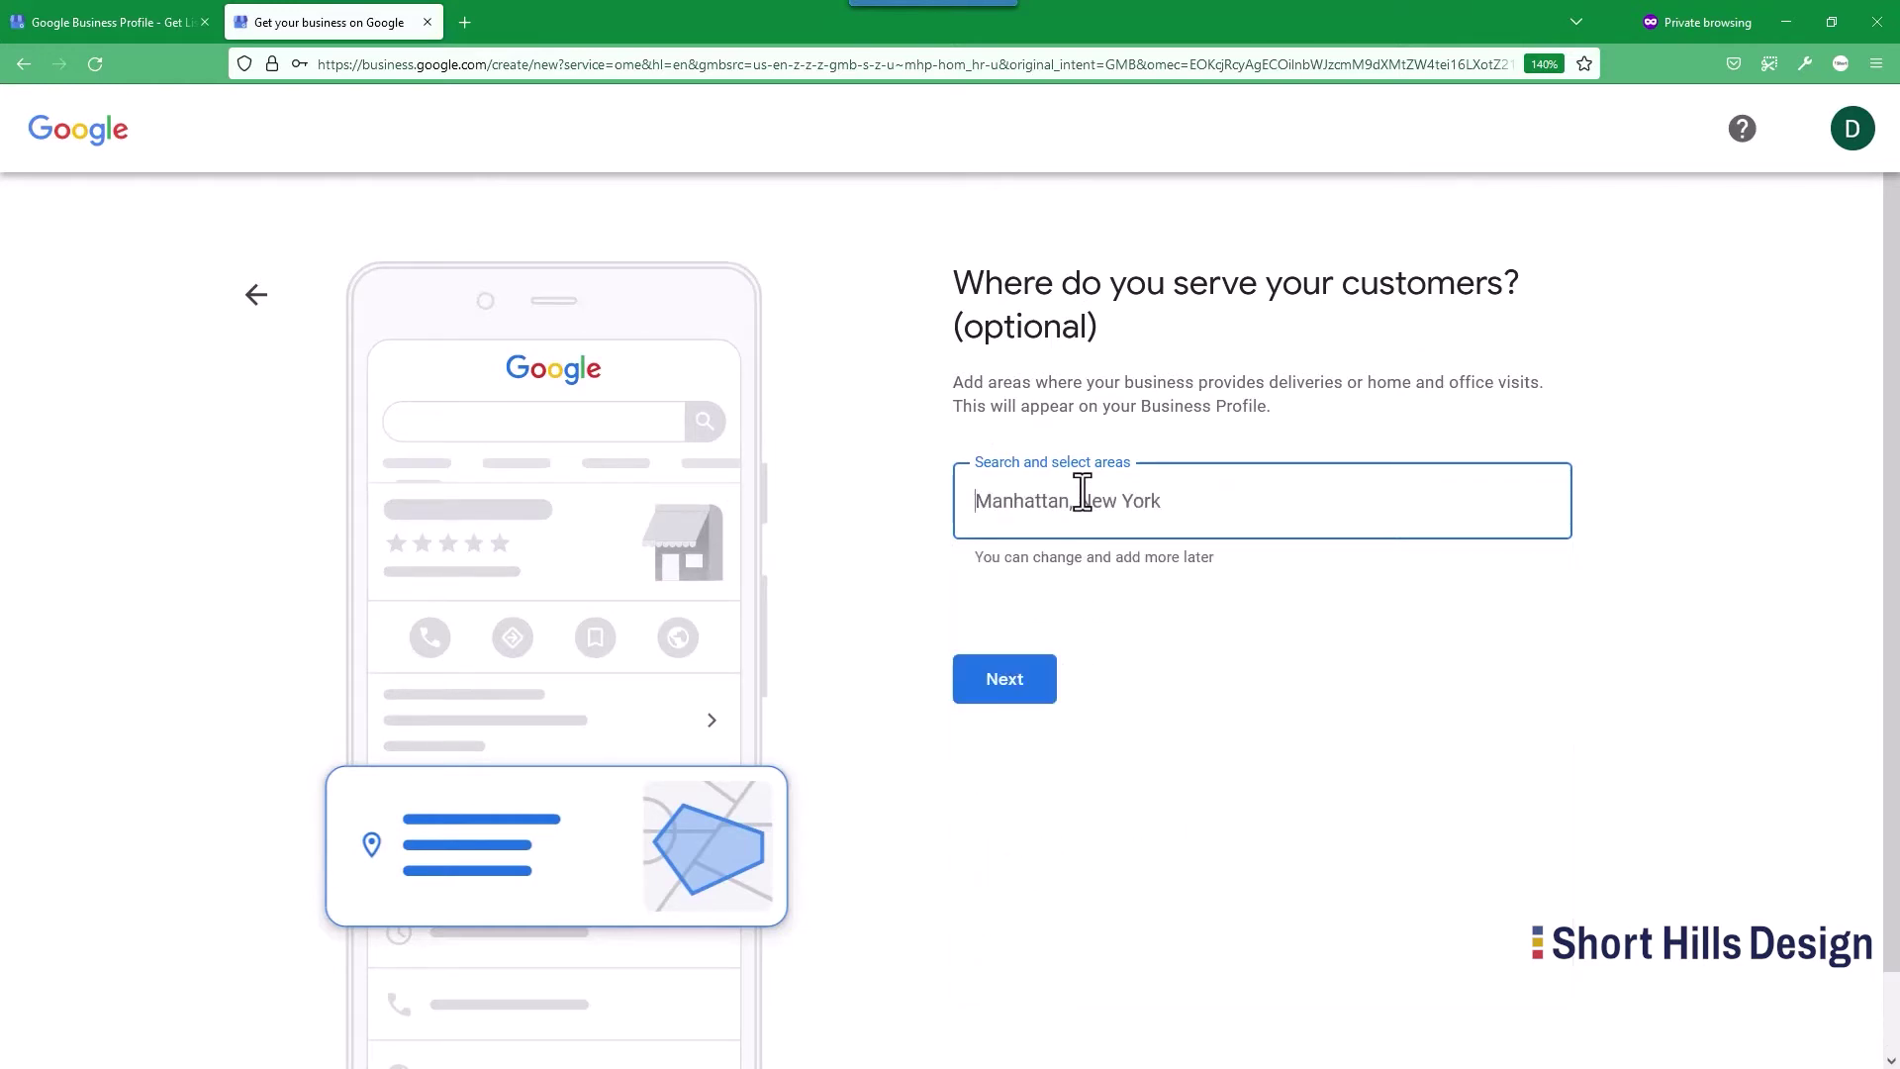
{"action": "type", "text": "Metro"}
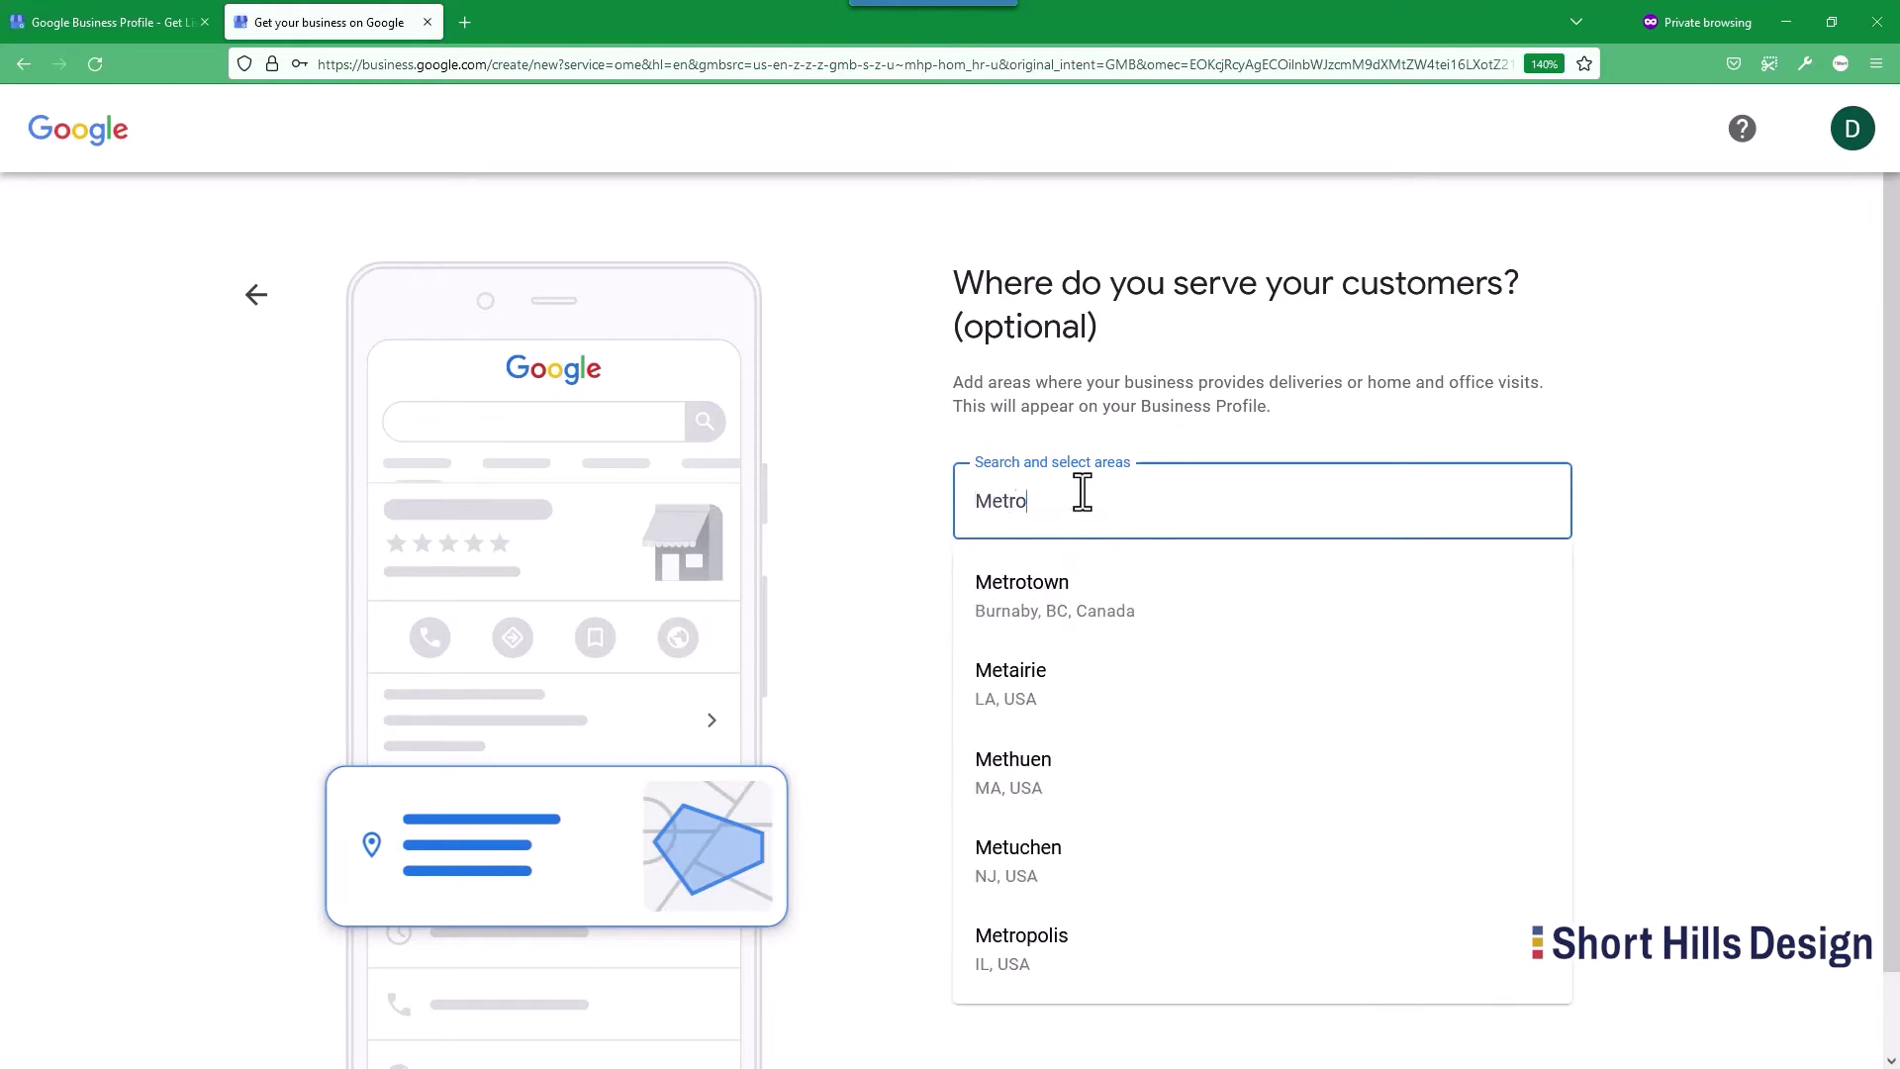
{"action": "type", "text": "politan New"}
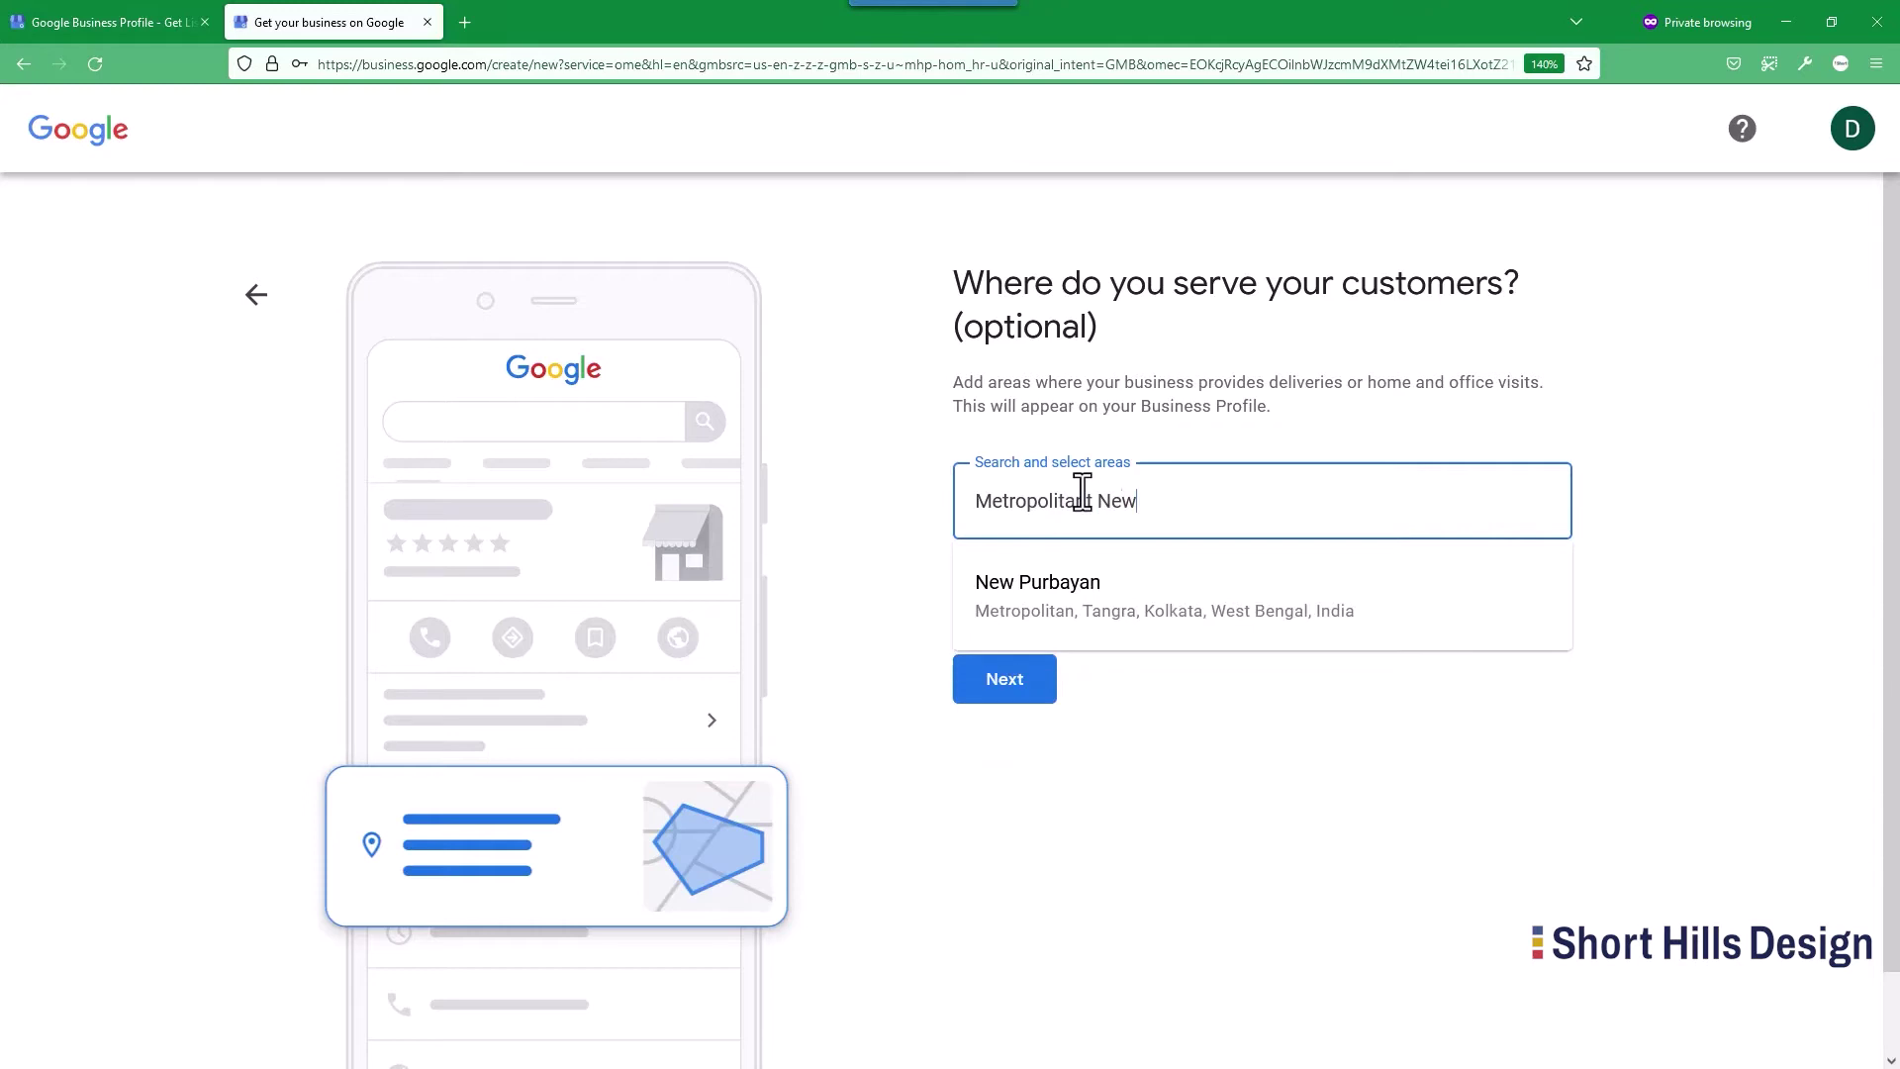
{"action": "key", "text": "BackSpace"}
{"action": "key", "text": "BackSpace"}
{"action": "key", "text": "BackSpace"}
{"action": "key", "text": "BackSpace"}
{"action": "key", "text": "BackSpace"}
{"action": "type", "text": "New"}
{"action": "key", "text": "BackSpace"}
{"action": "key", "text": "BackSpace"}
{"action": "key", "text": "BackSpace"}
{"action": "key", "text": "BackSpace"}
{"action": "key", "text": "BackSpace"}
{"action": "key", "text": "BackSpace"}
{"action": "key", "text": "BackSpace"}
{"action": "key", "text": "BackSpace"}
{"action": "key", "text": "BackSpace"}
{"action": "key", "text": "BackSpace"}
{"action": "key", "text": "BackSpace"}
{"action": "key", "text": "BackSpace"}
{"action": "key", "text": "BackSpace"}
{"action": "key", "text": "BackSpace"}
{"action": "key", "text": "BackSpace"}
{"action": "key", "text": "BackSpace"}
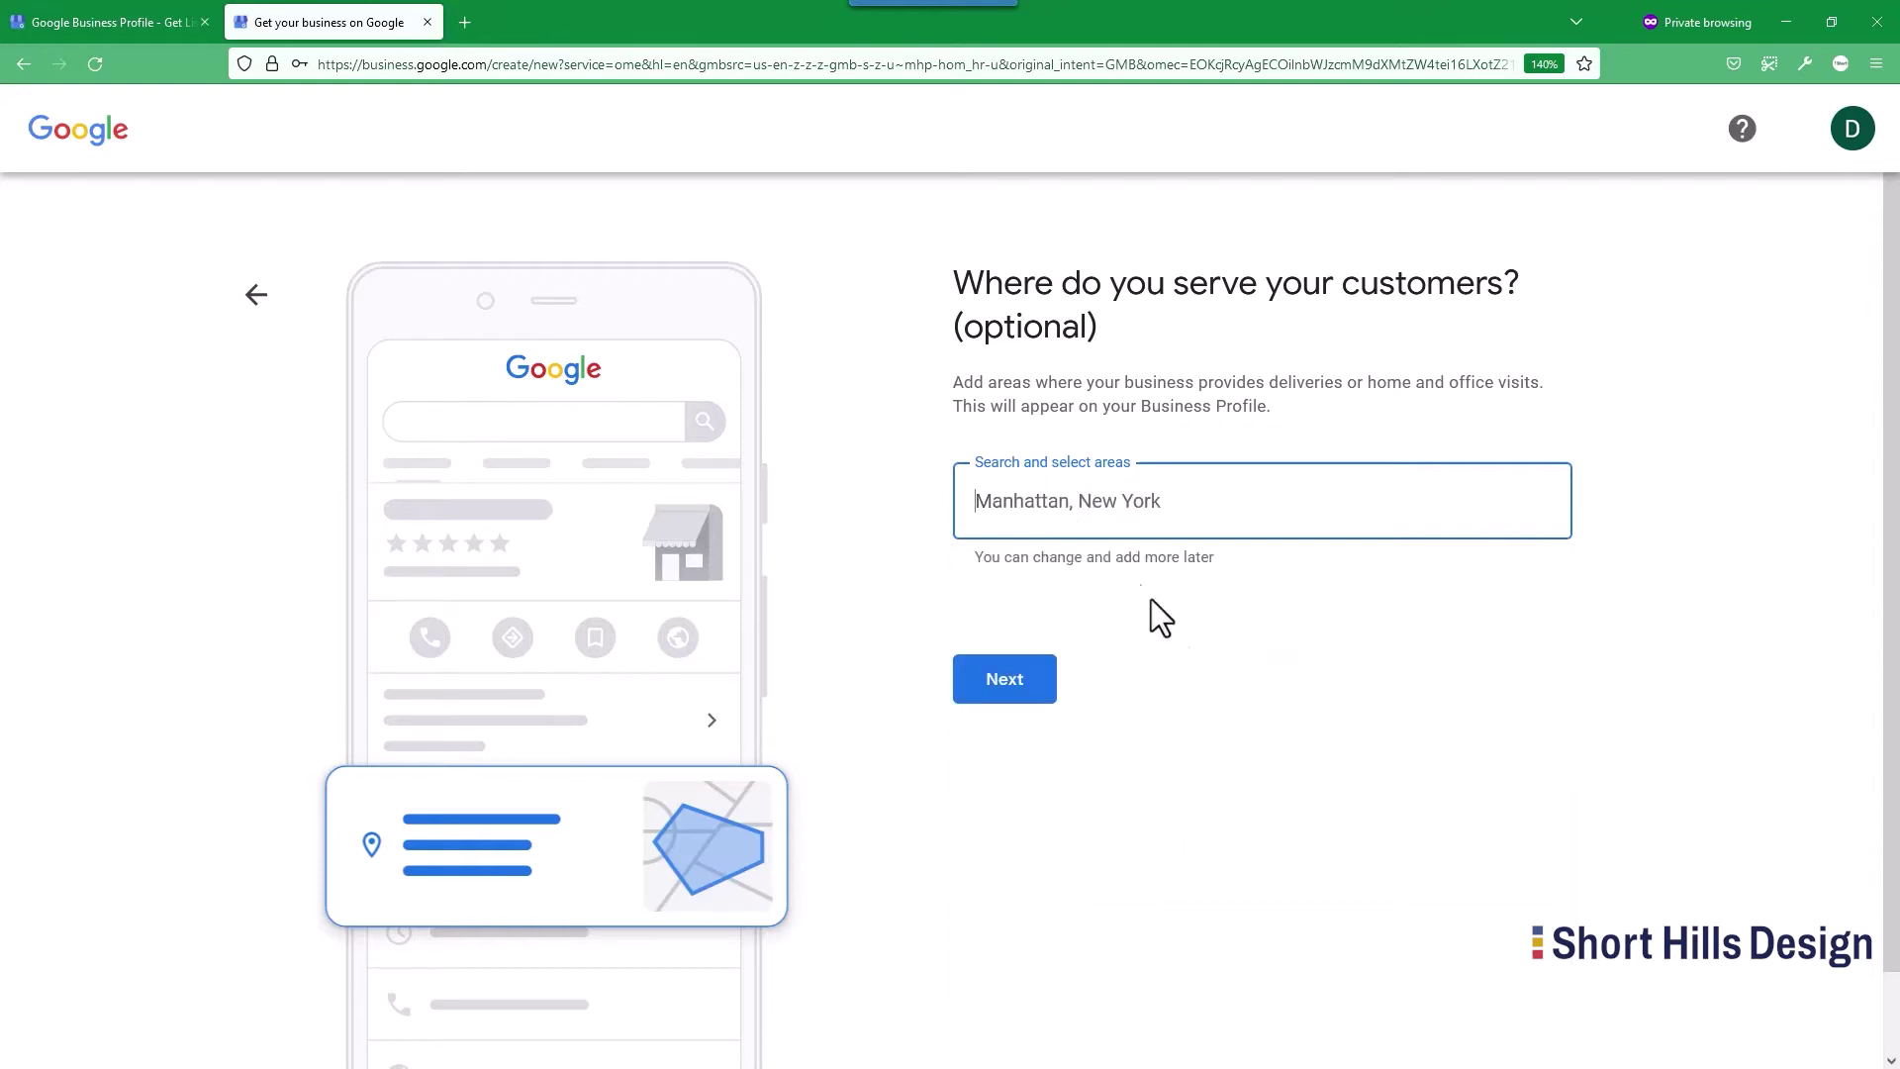
{"action": "type", "text": "New Je"}
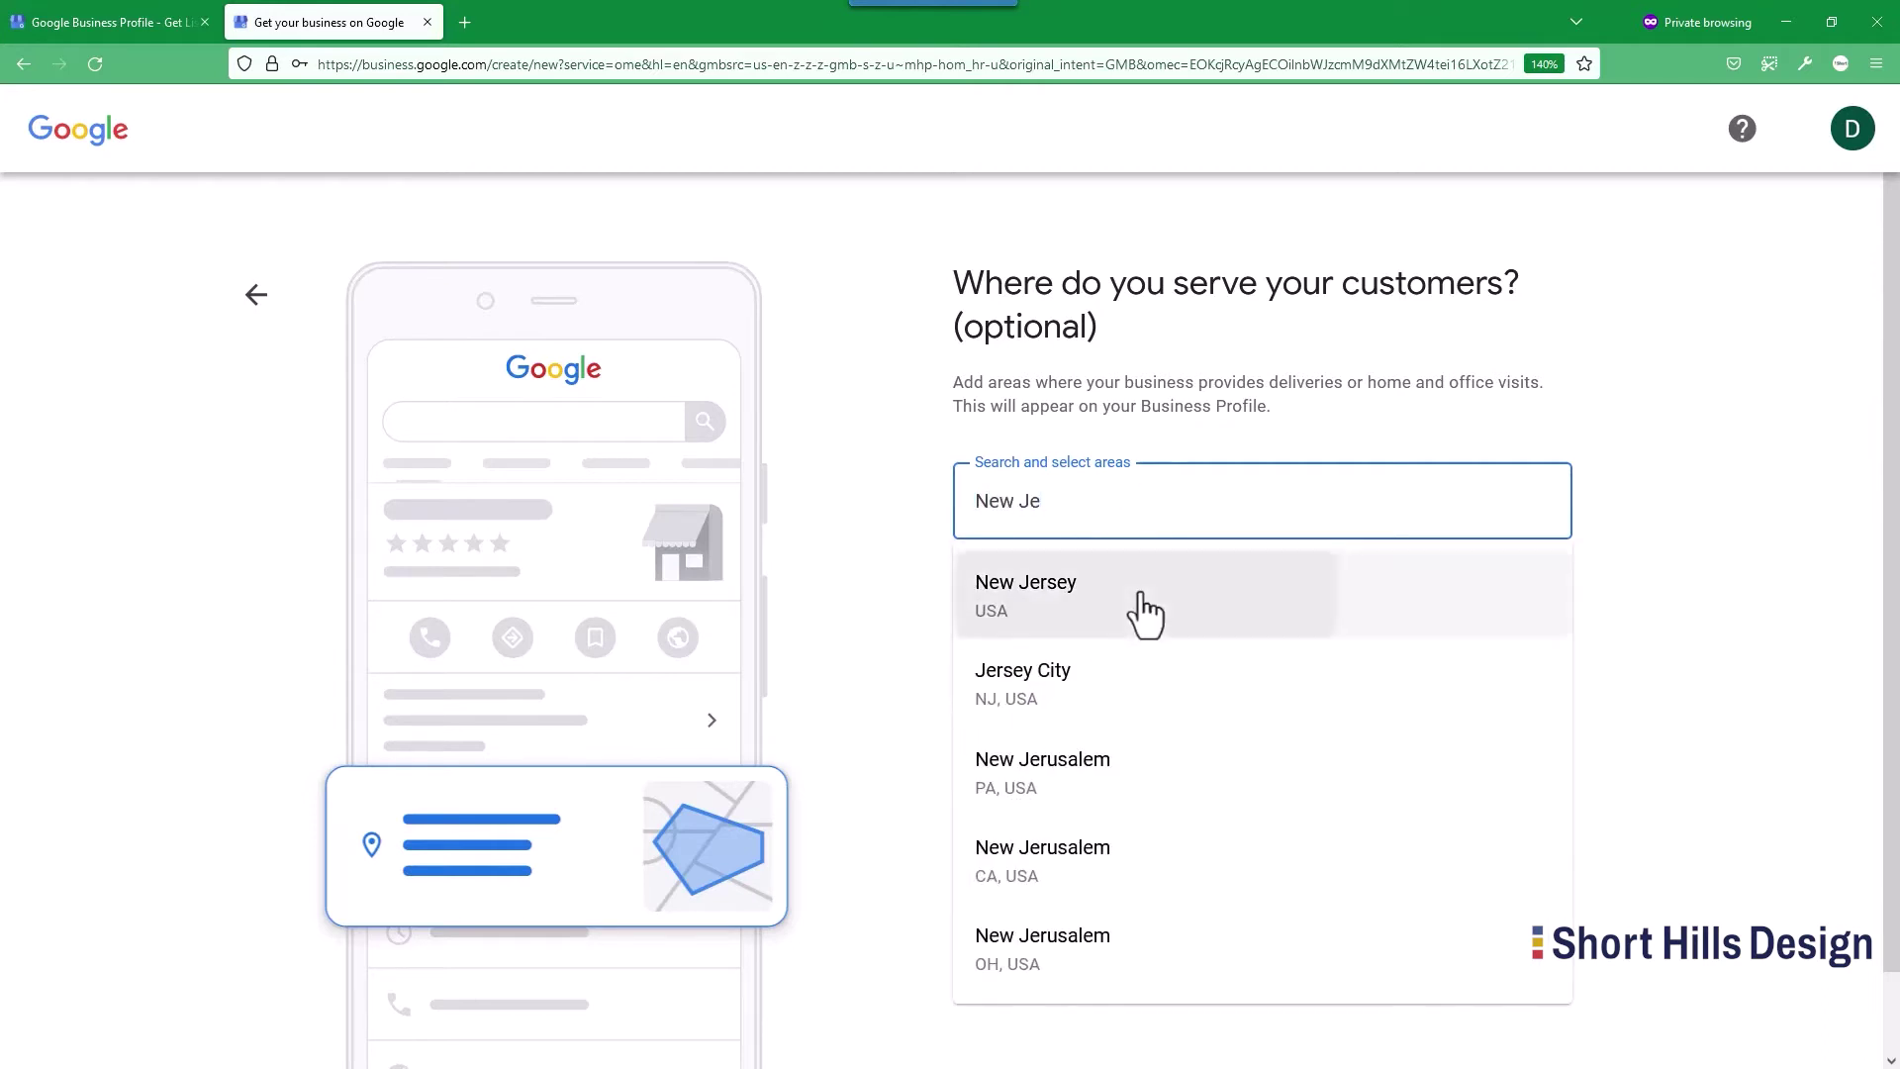
{"action": "left_click", "coordinate": [1144, 613]}
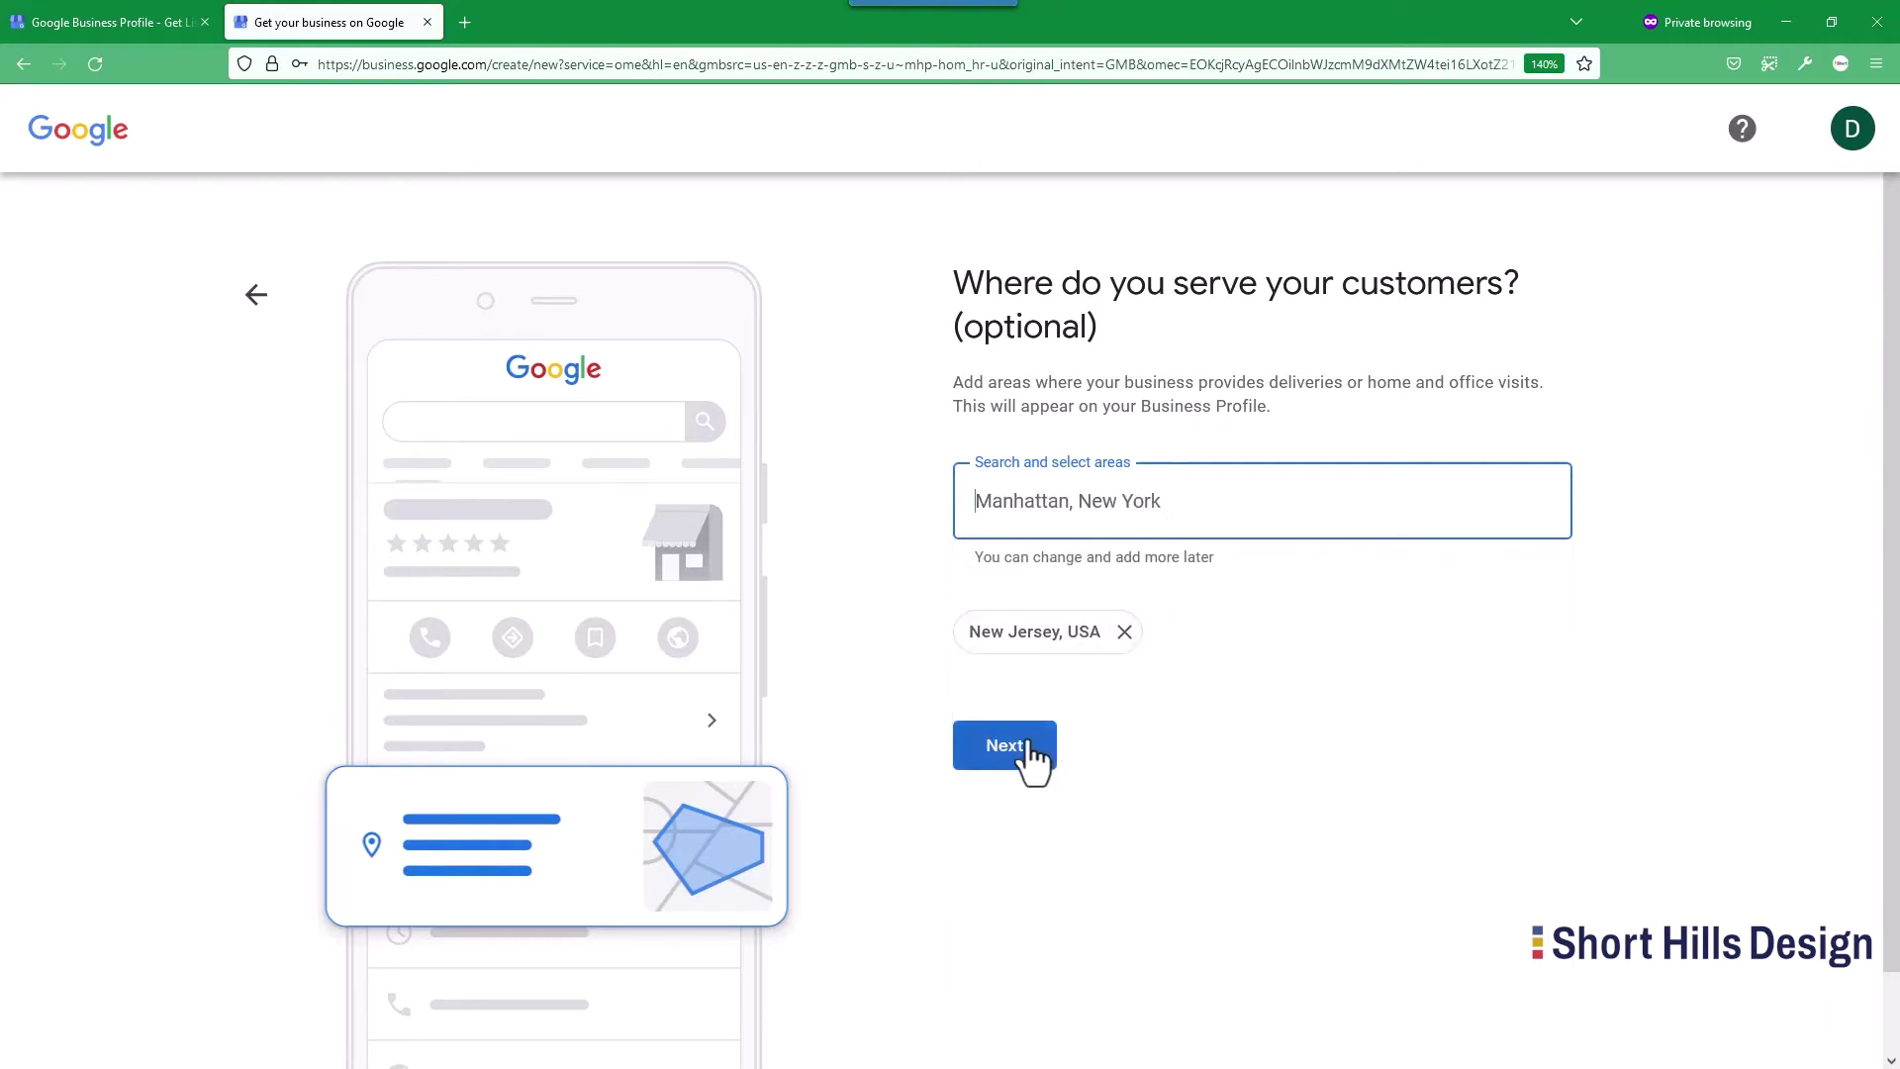
Add New York, NY, USA as a second service area.
{"action": "left_click", "coordinate": [1140, 505]}
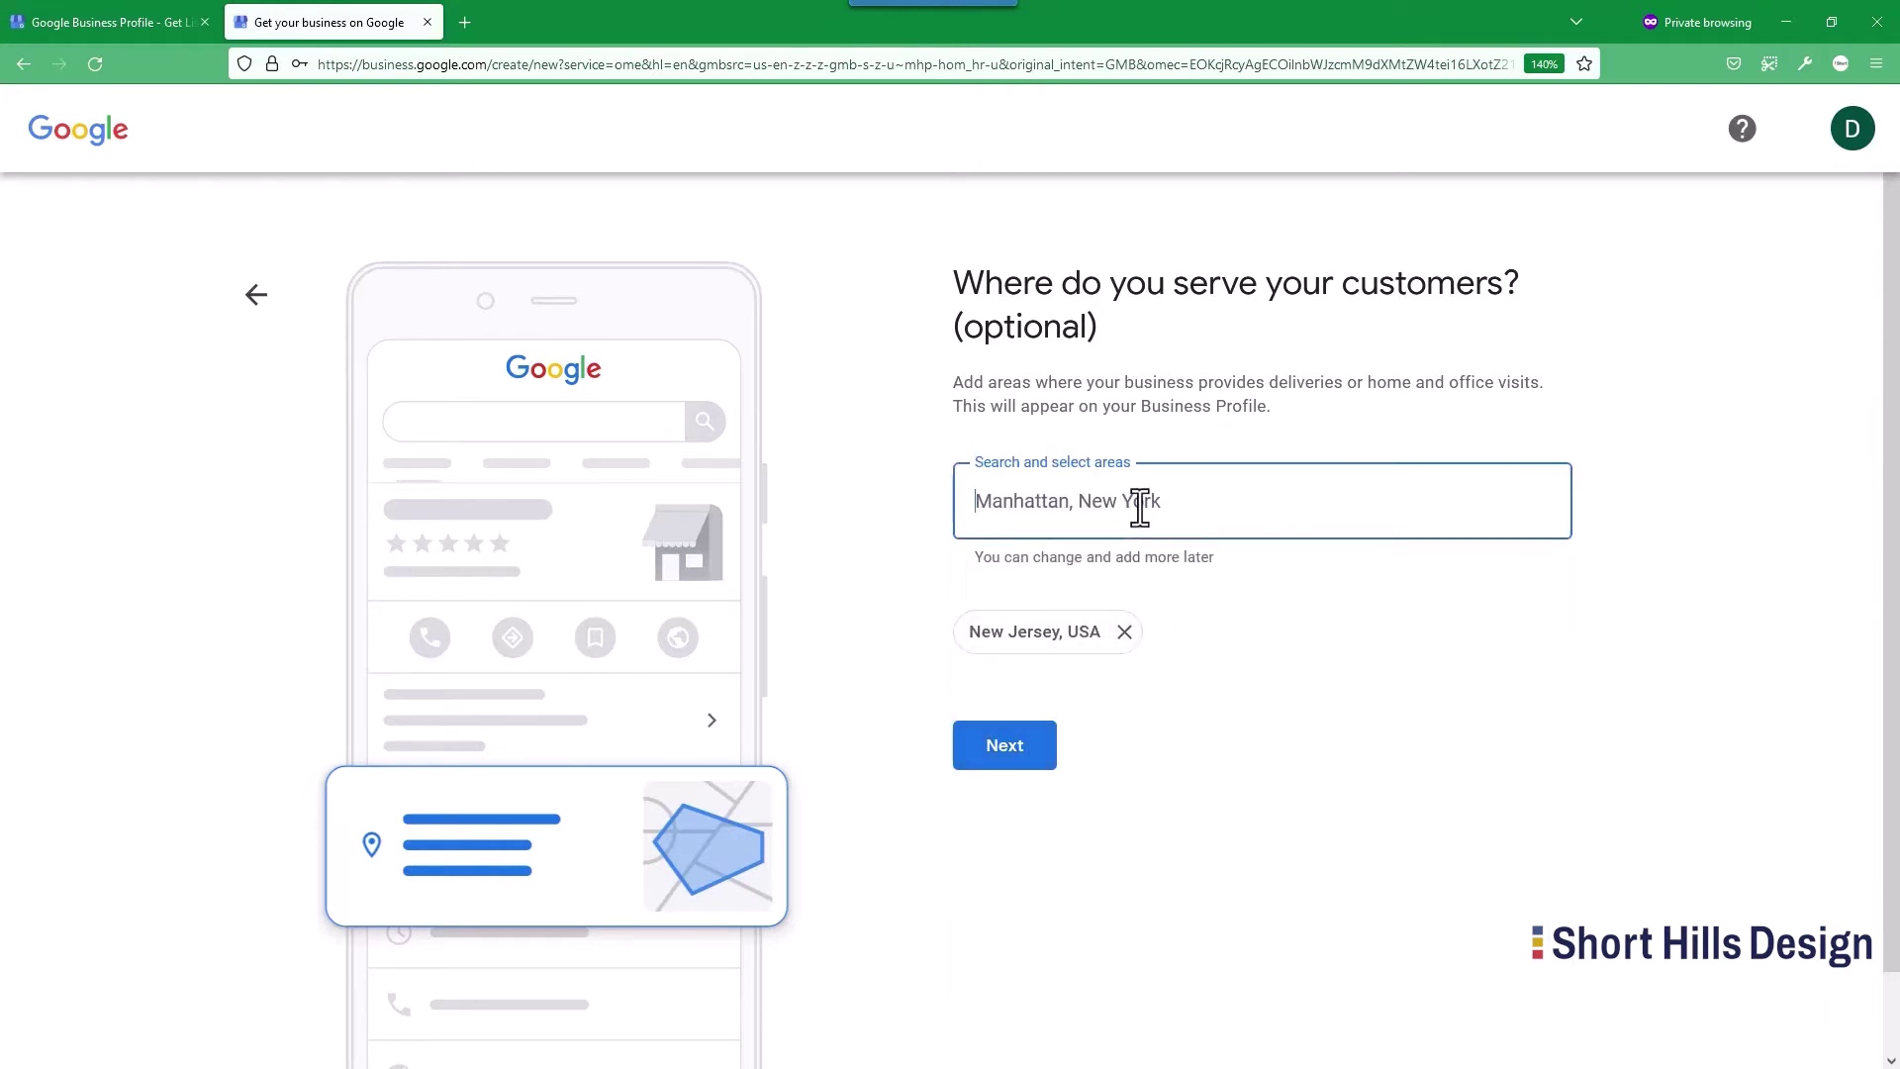
{"action": "type", "text": "new york"}
{"action": "left_click", "coordinate": [1445, 592]}
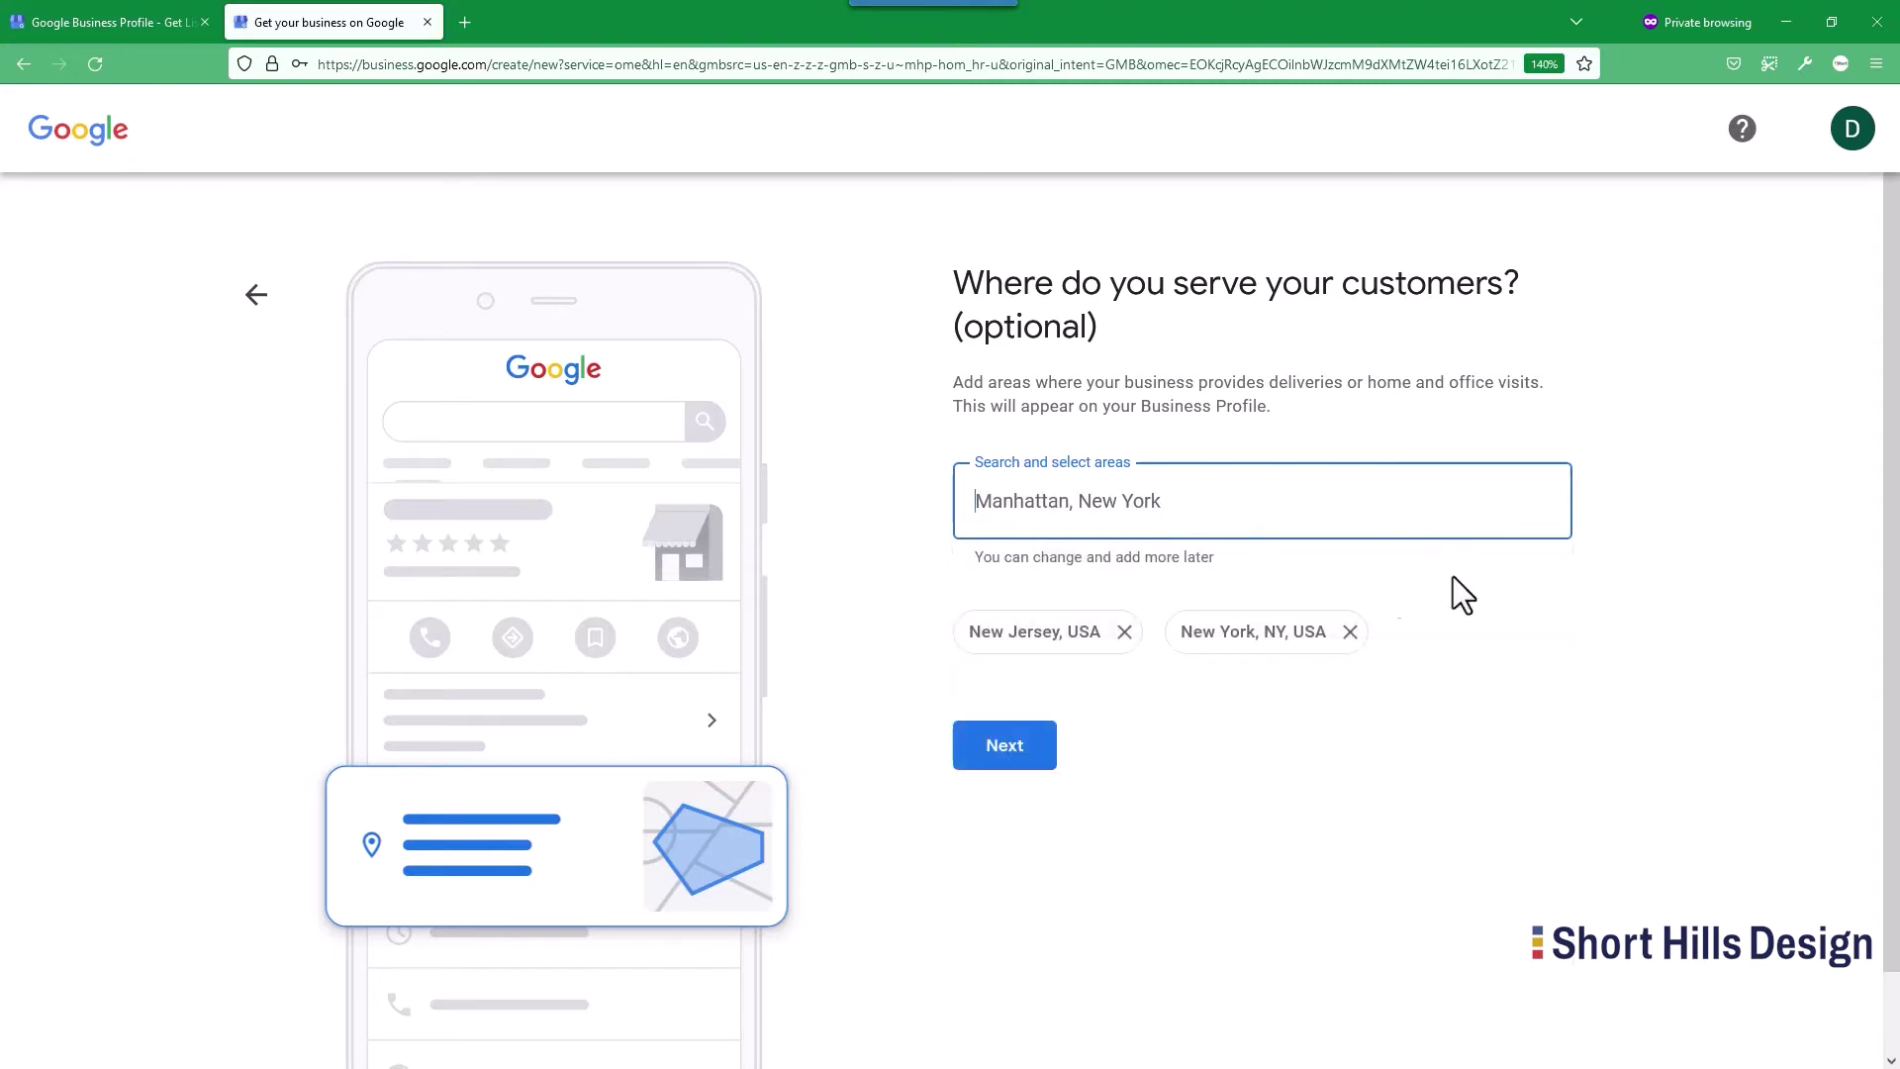
Enter the business phone number and website davidsnewsamplewebsiteforus.com.
{"action": "left_click", "coordinate": [1039, 754]}
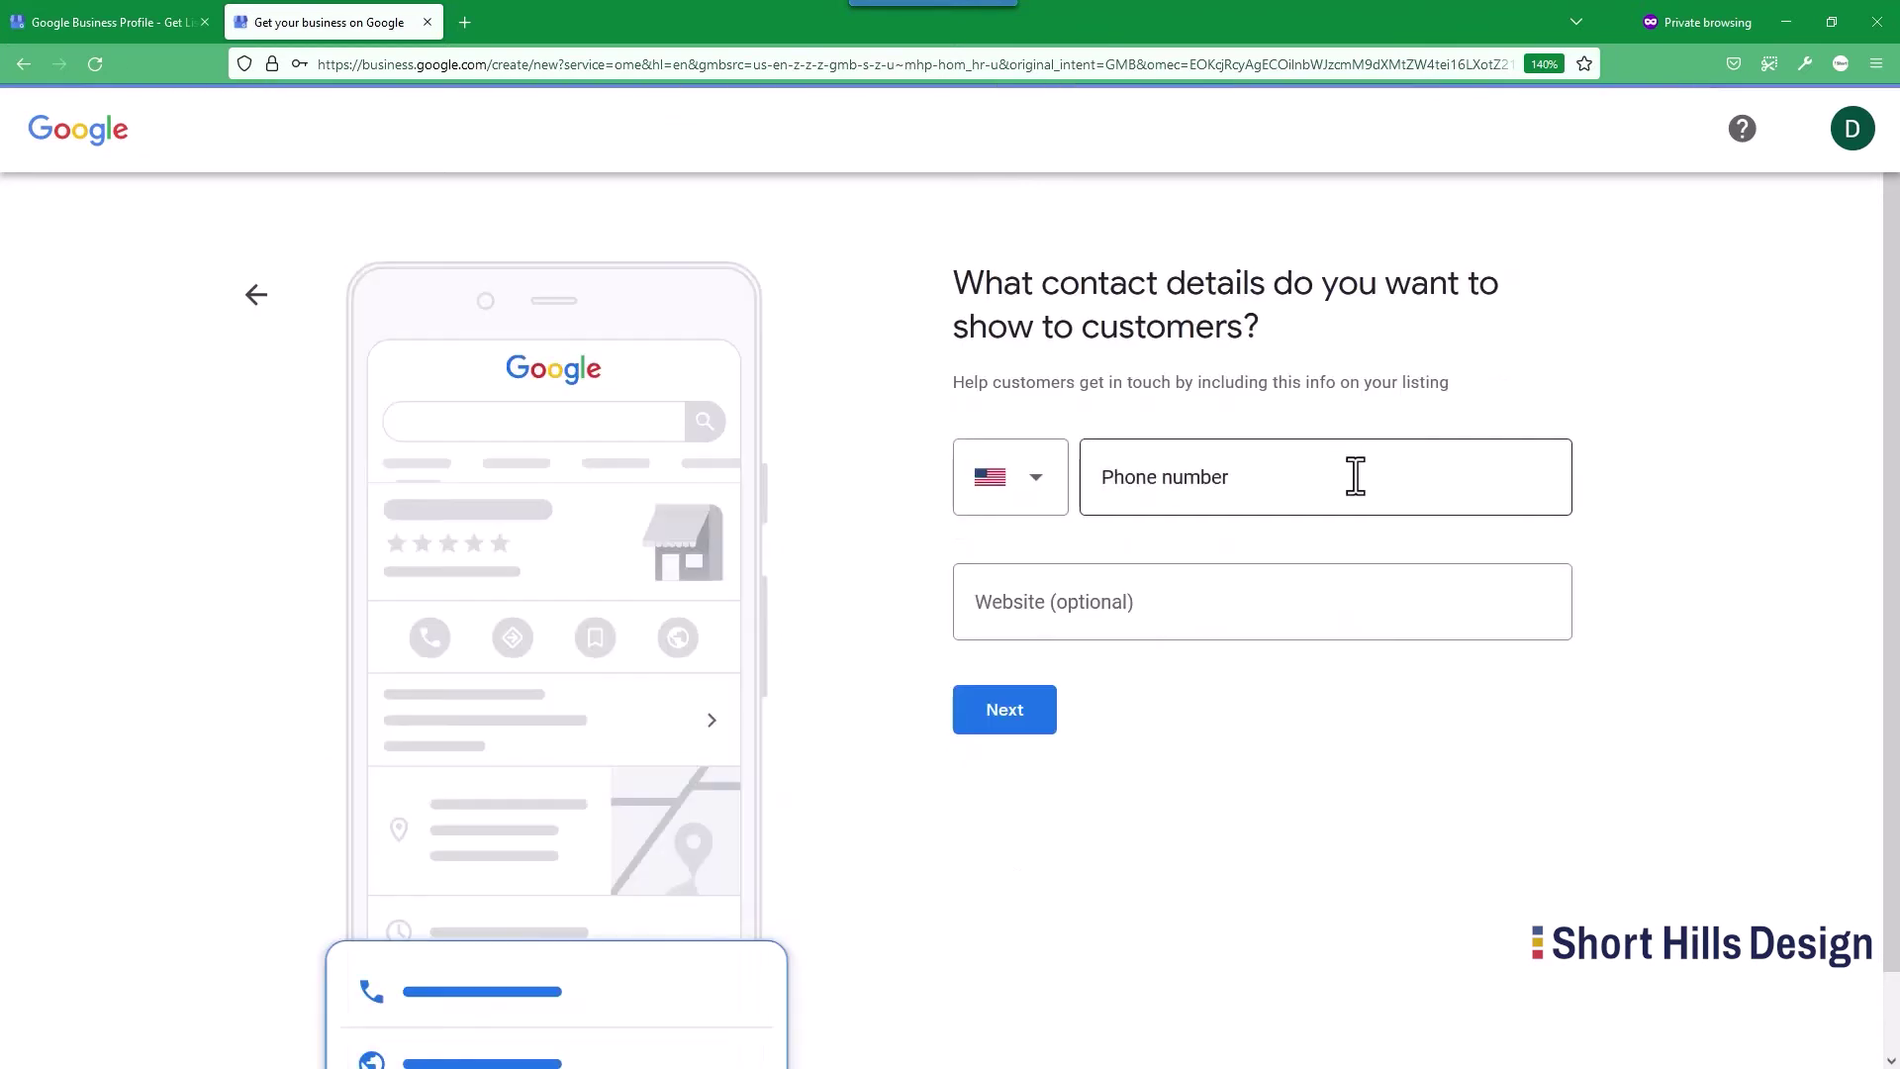
{"action": "left_click", "coordinate": [1201, 493]}
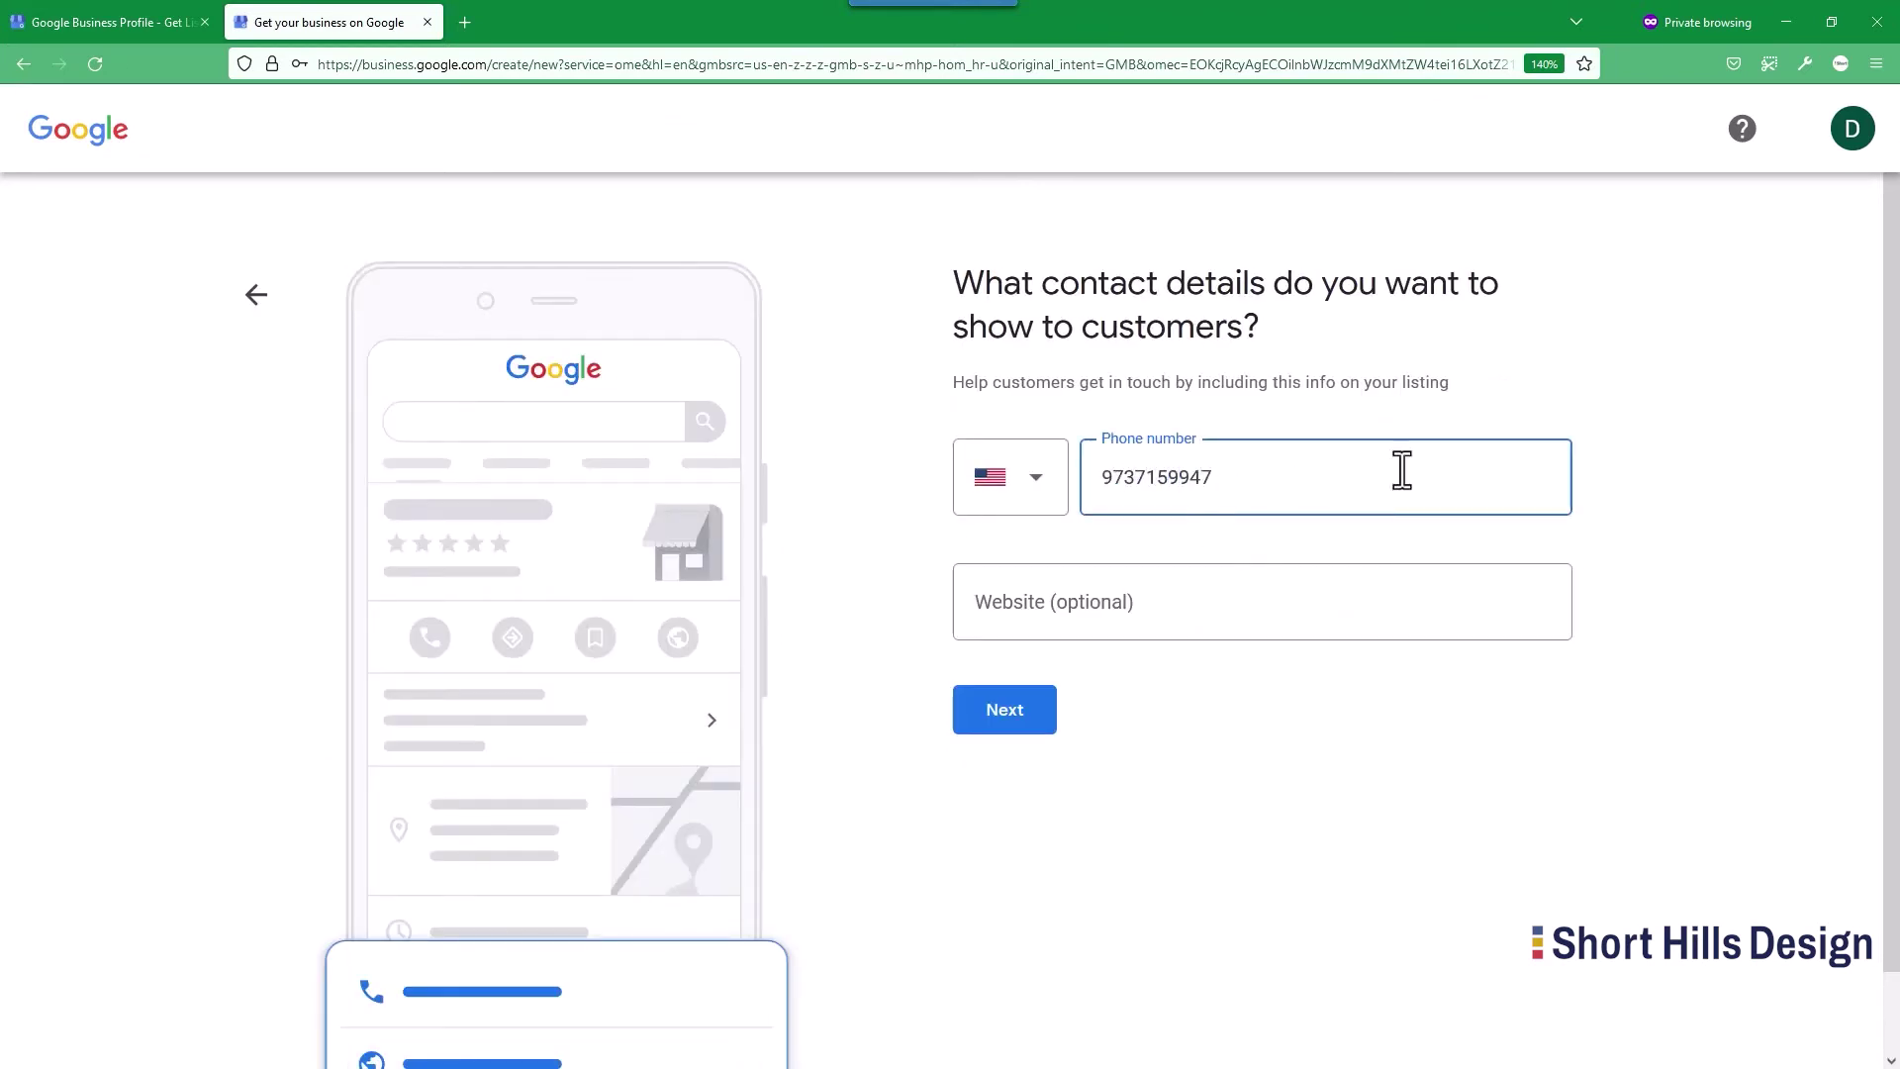
{"action": "left_click", "coordinate": [1270, 592]}
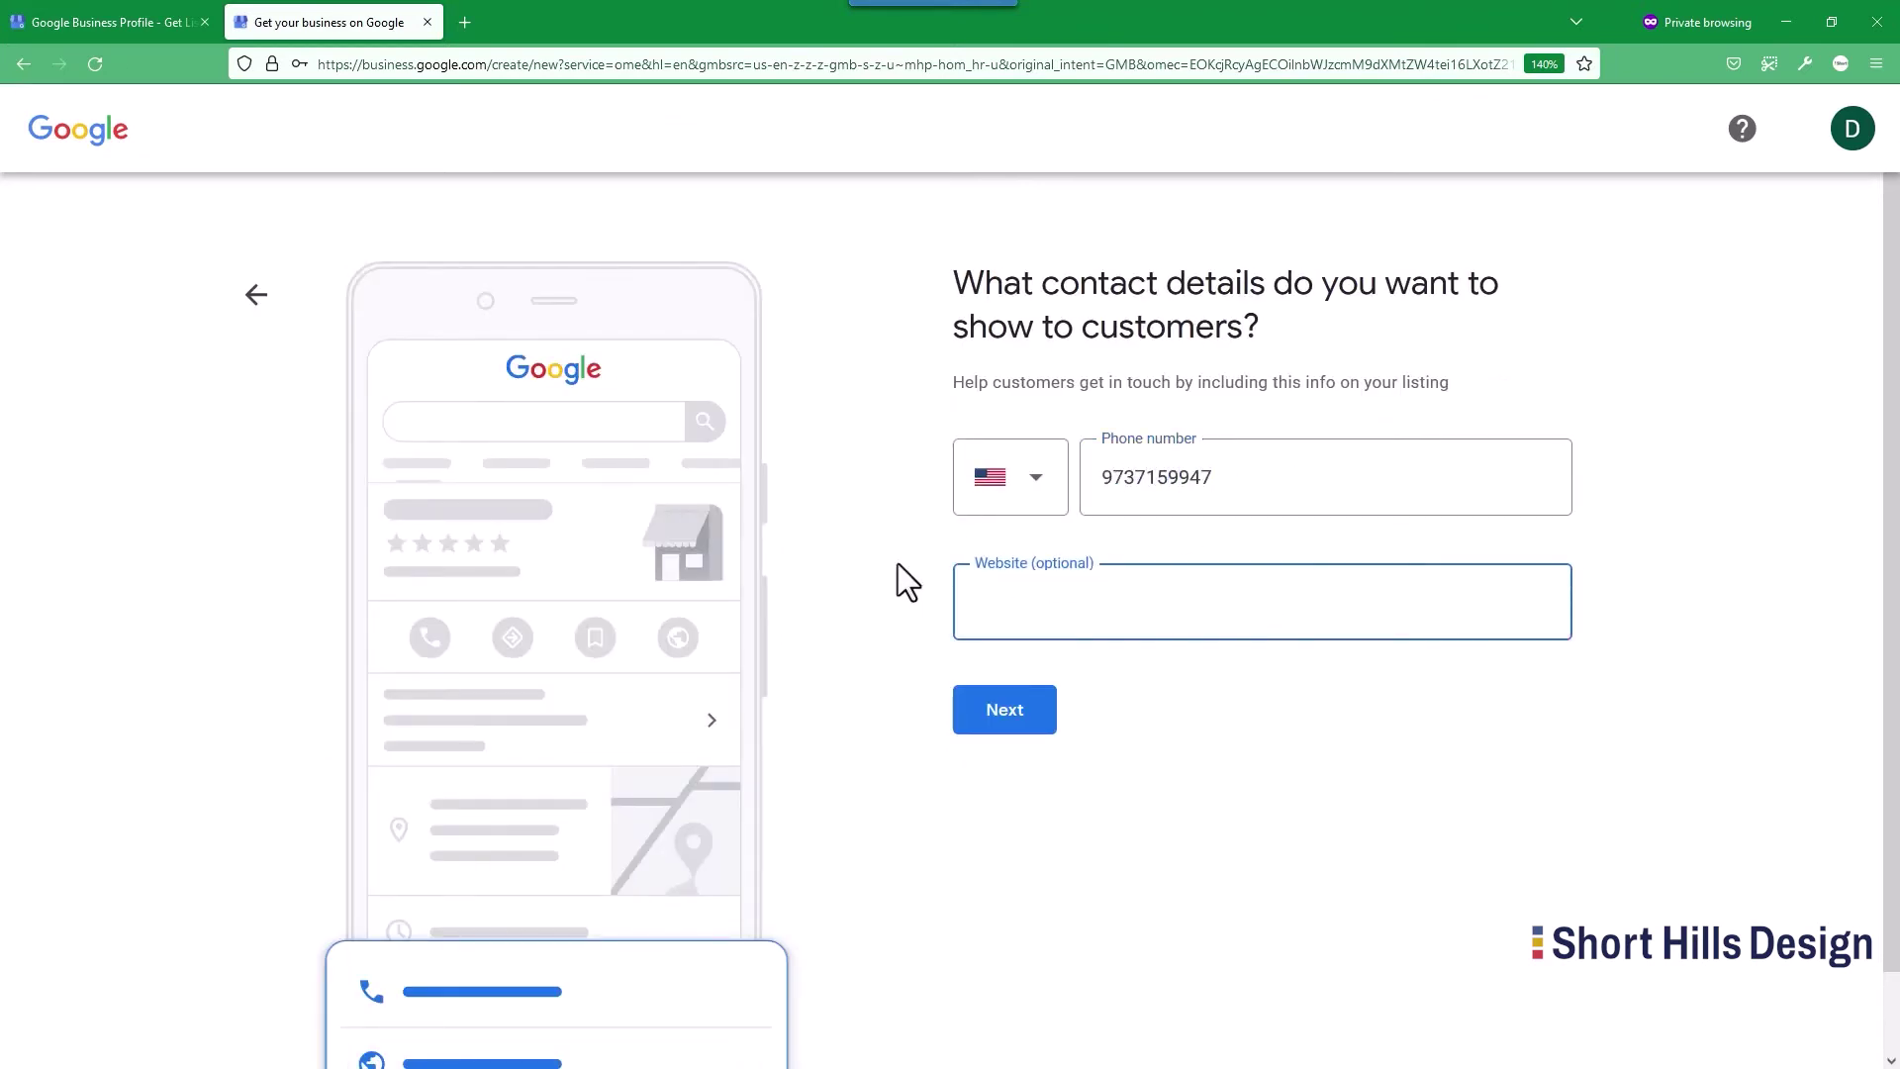
{"action": "type", "text": "davidsnewsamplewebsiteforus.com"}
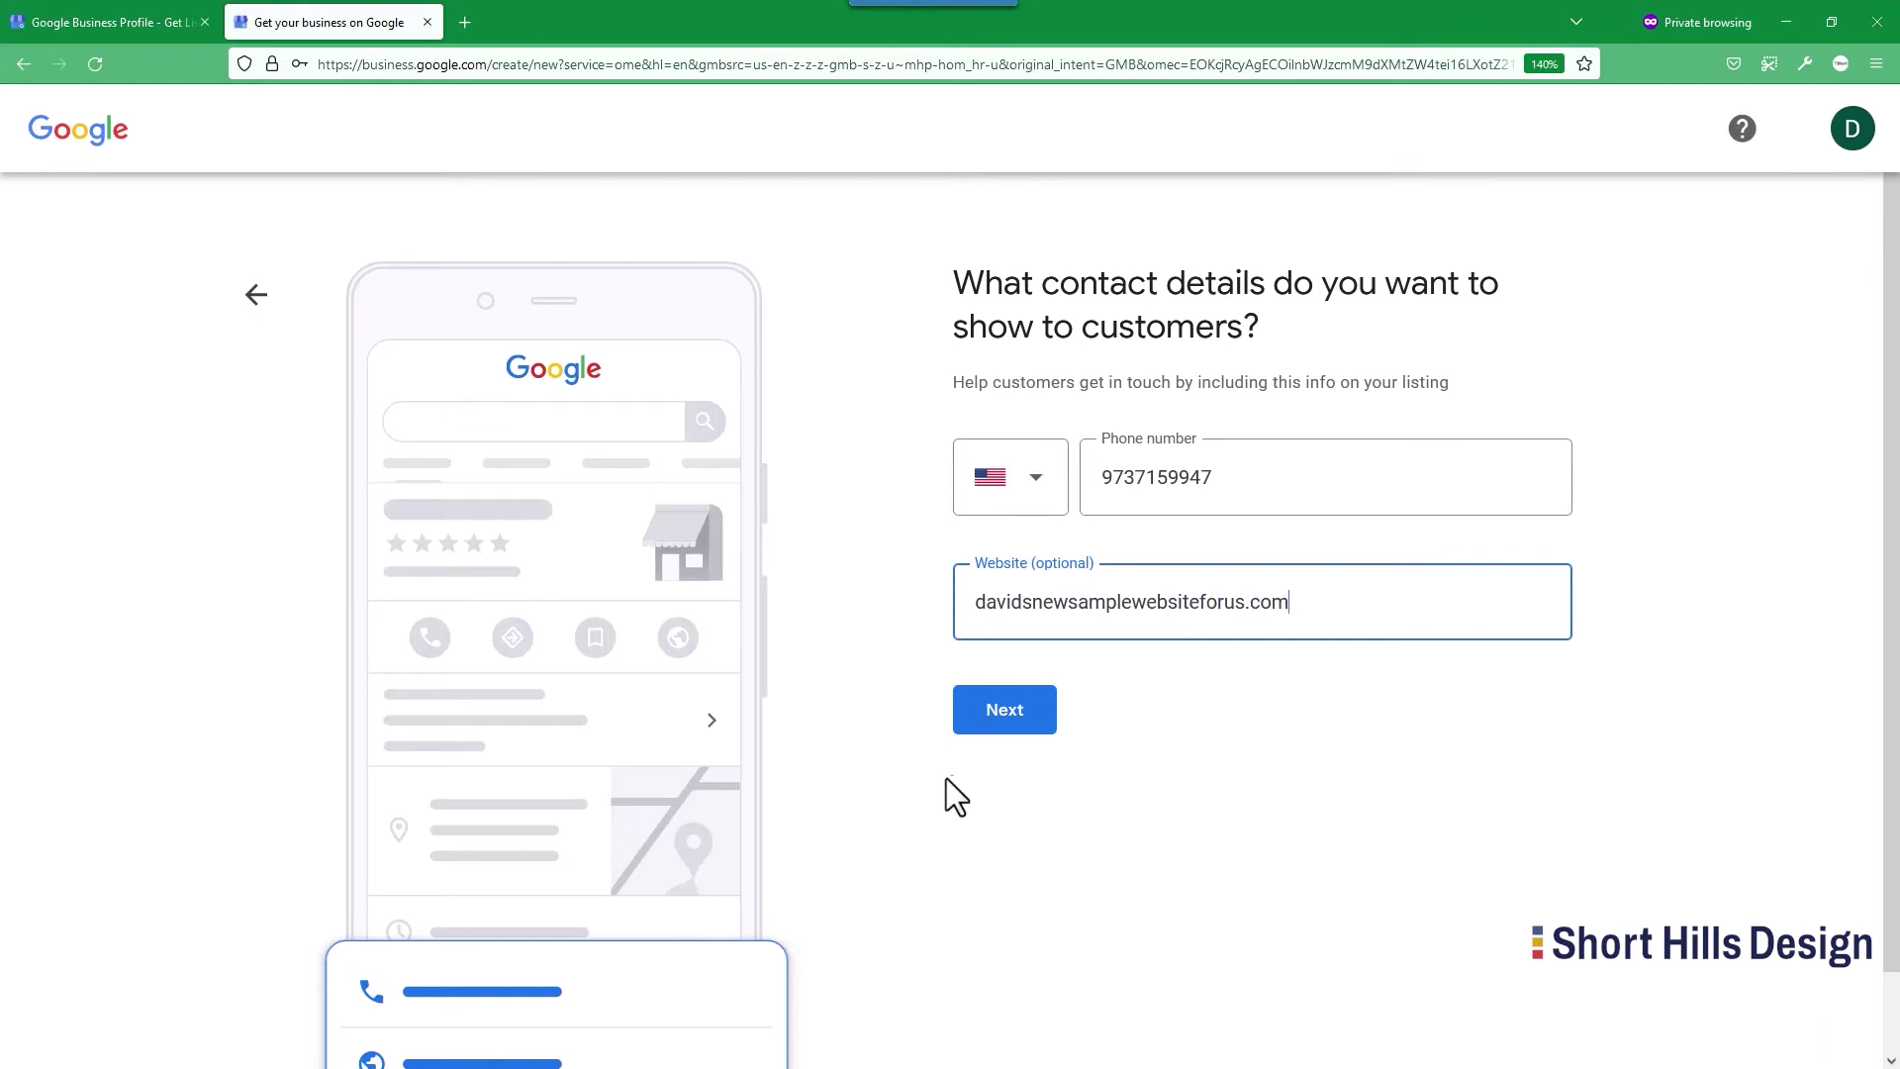
{"action": "left_click", "coordinate": [980, 723]}
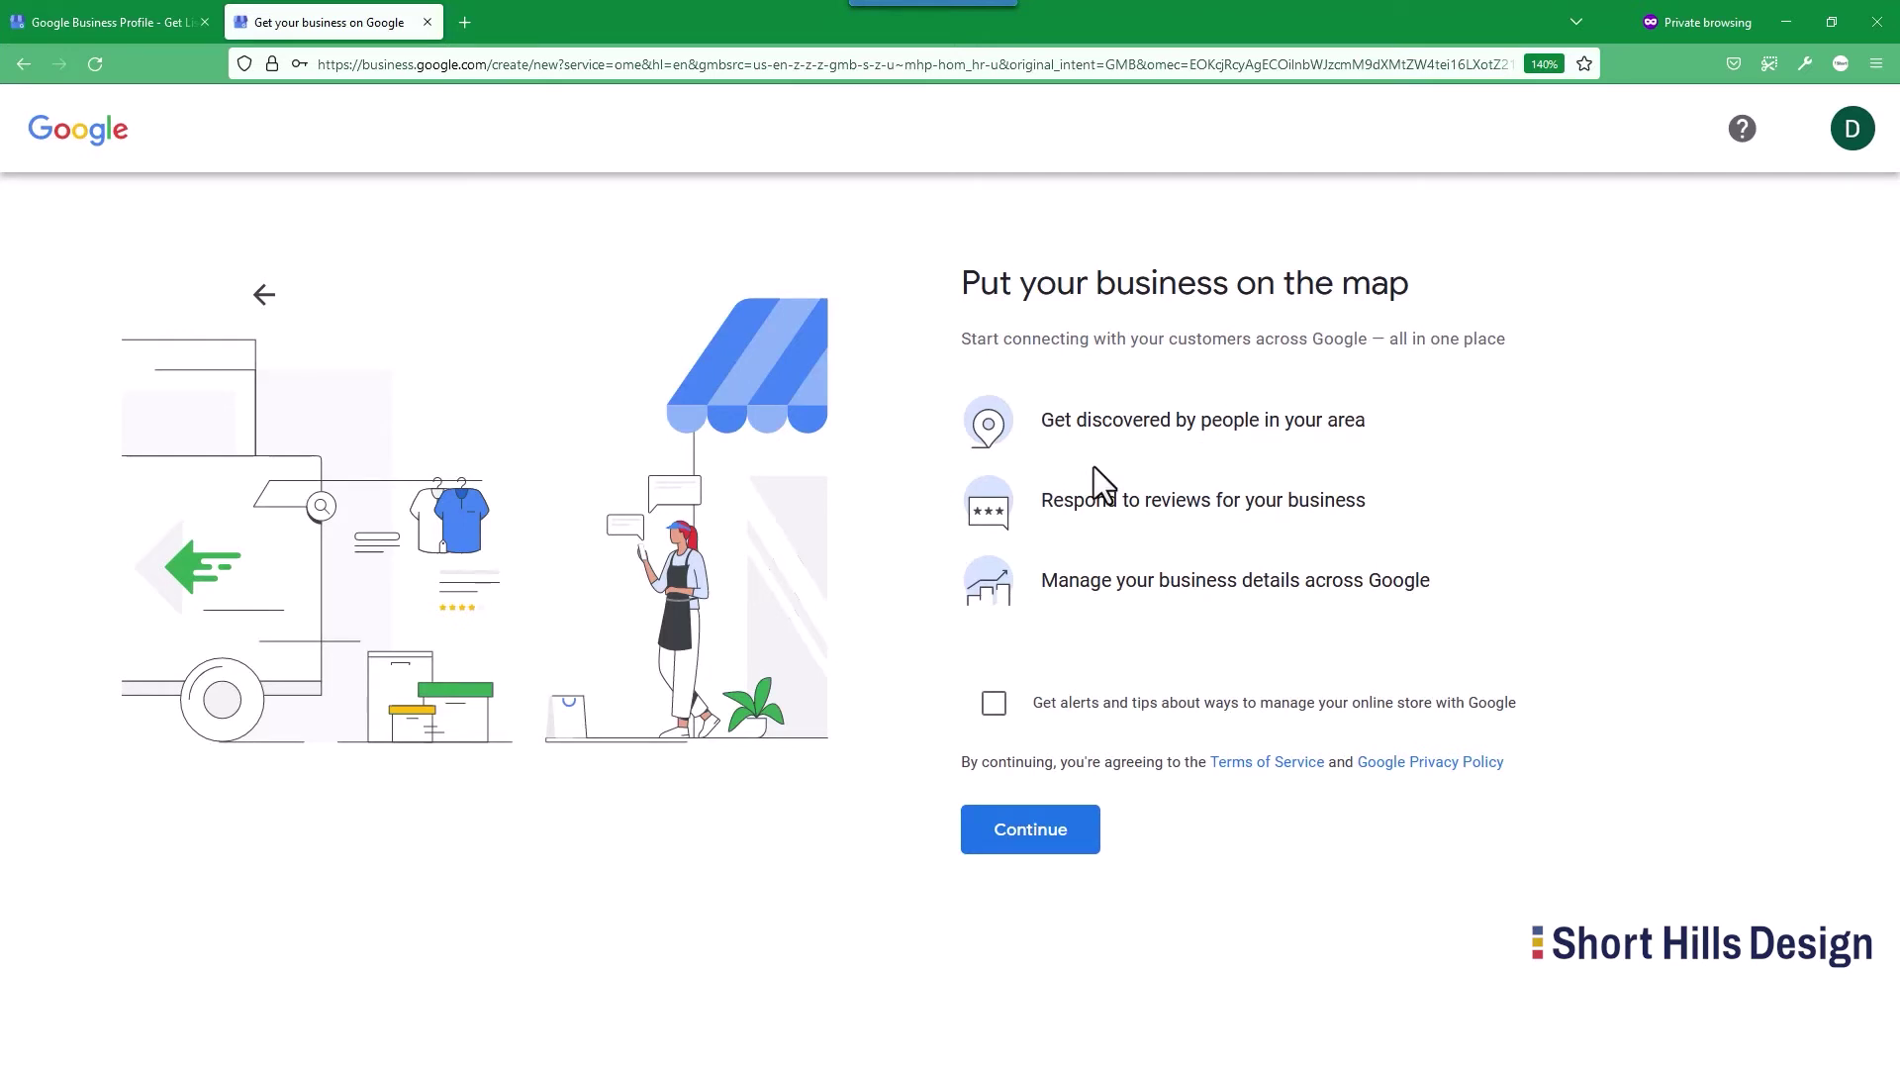
{"action": "left_click", "coordinate": [994, 703]}
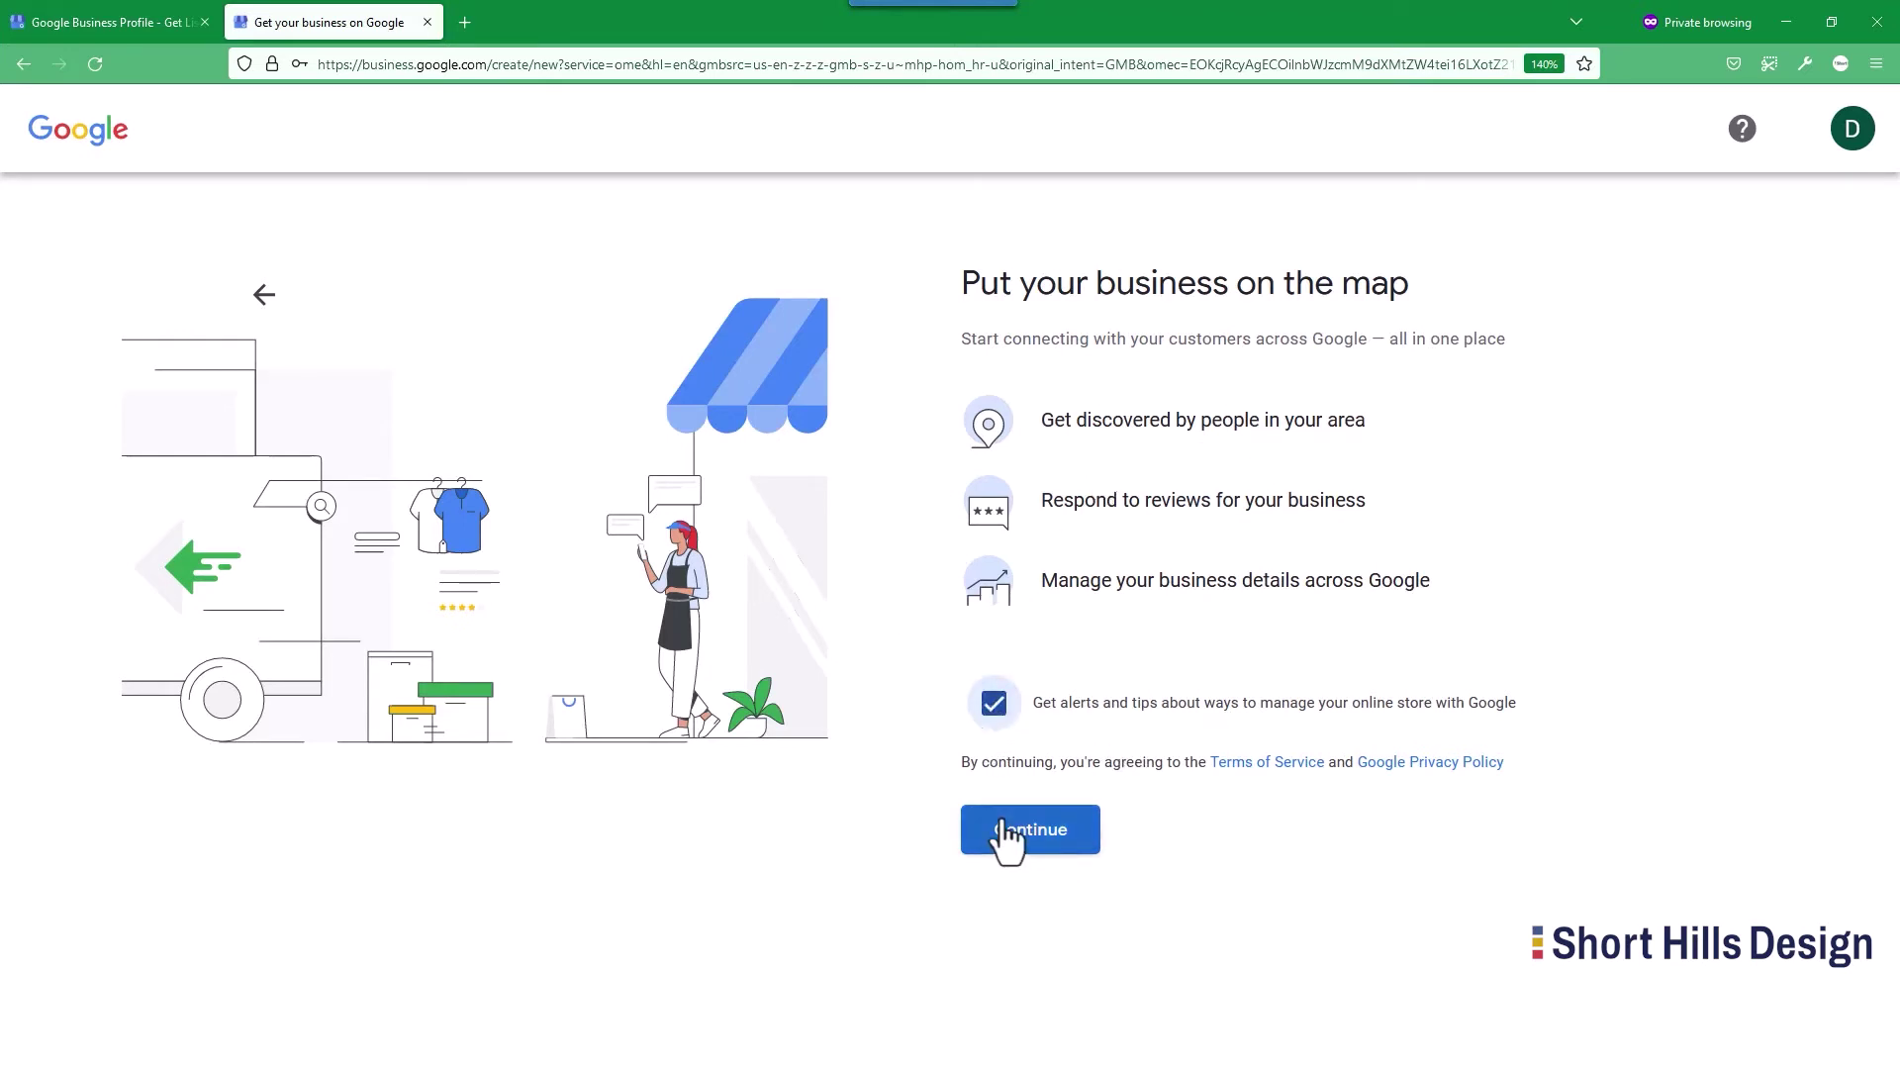
{"action": "left_click_drag", "start_coordinate": [1239, 696], "coordinate": [1547, 709]}
{"action": "left_click", "coordinate": [1546, 709]}
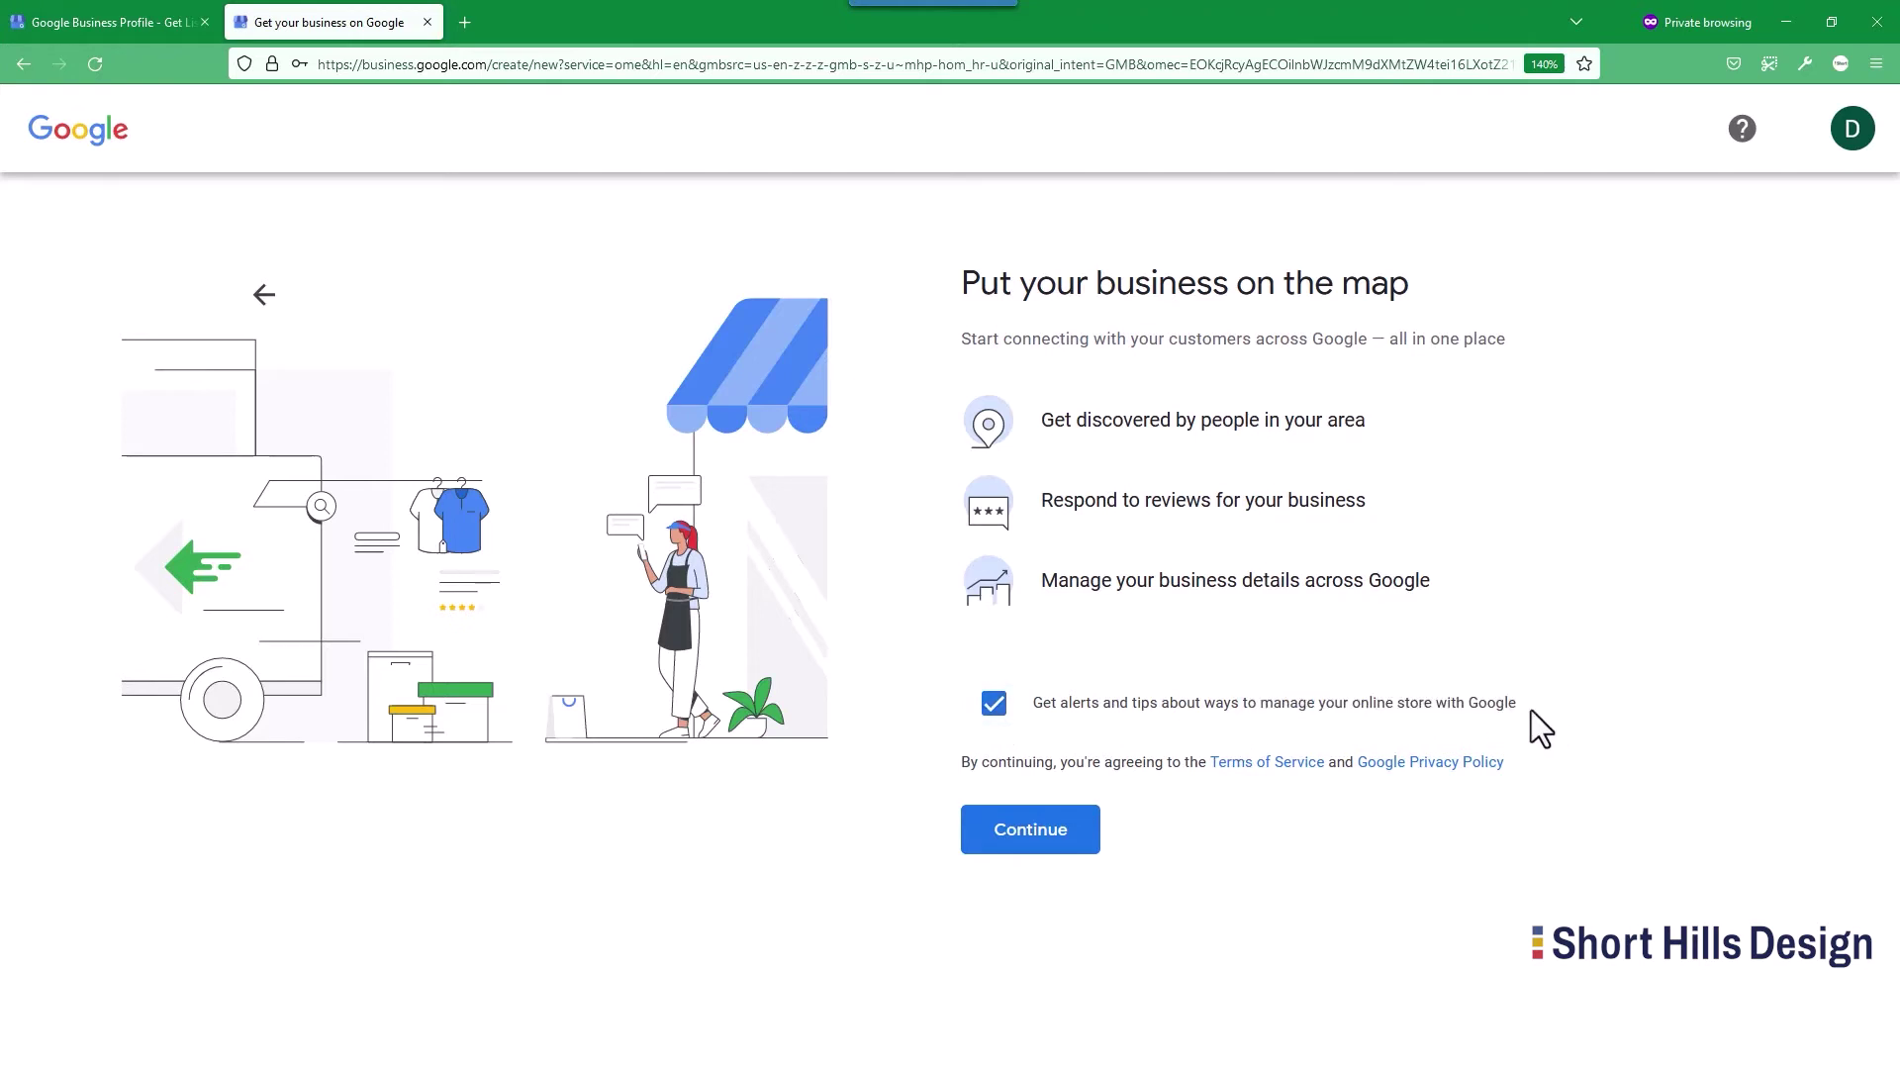
{"action": "left_click", "coordinate": [1130, 705]}
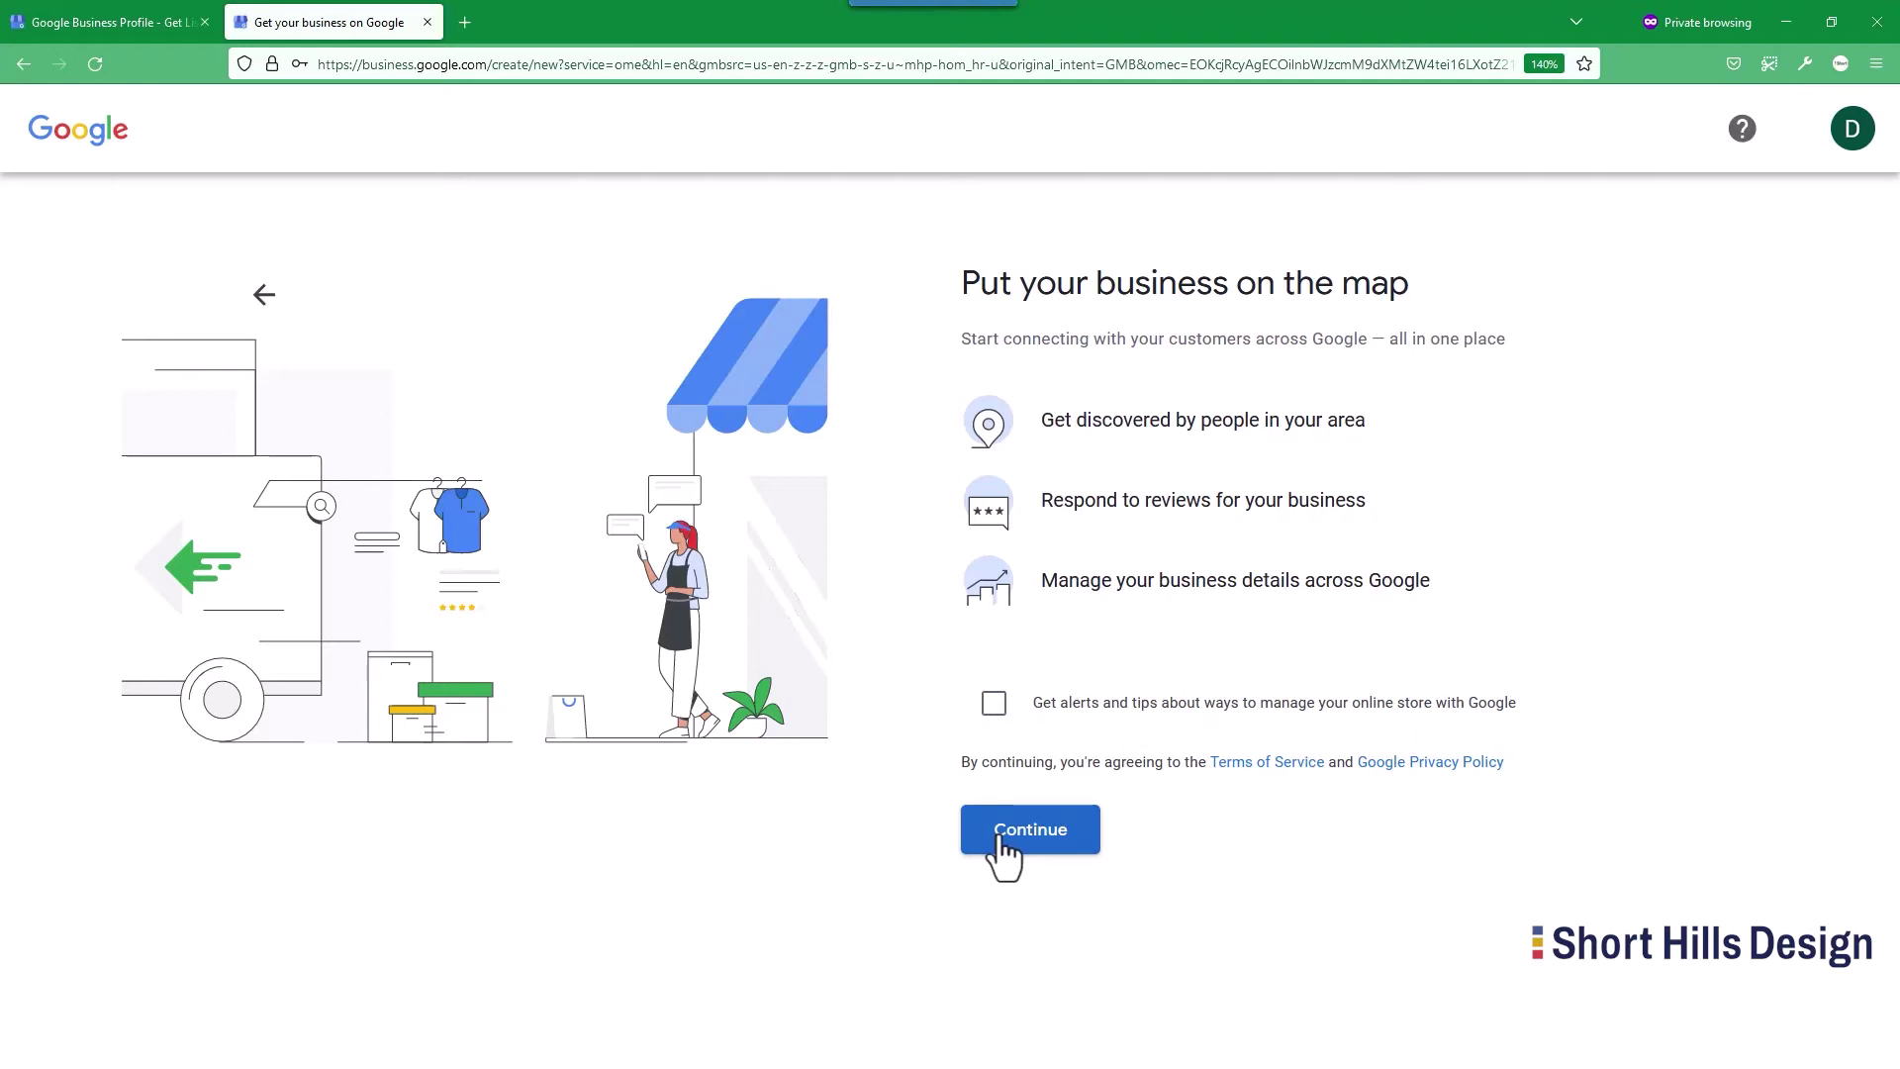
Go back to the Business Profile overview tab and start a new setup with Manage now.
{"action": "left_click", "coordinate": [129, 21]}
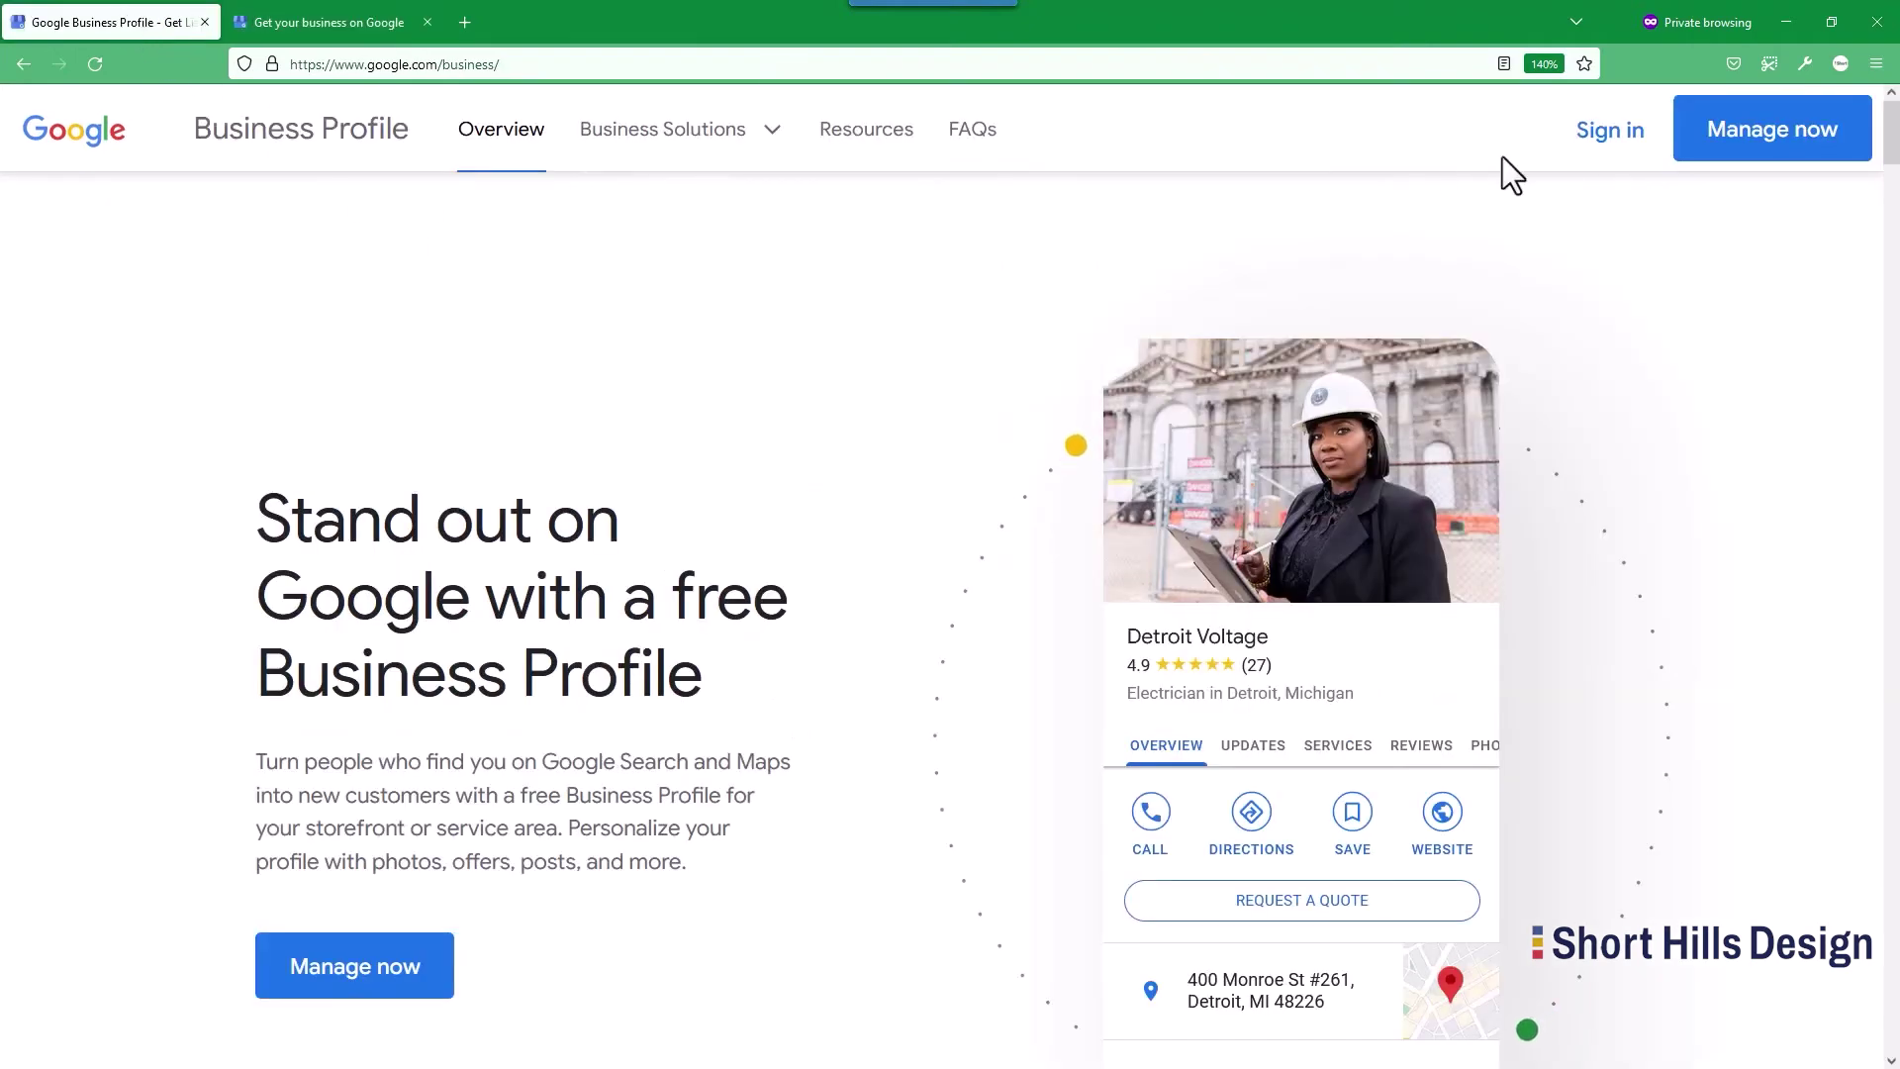
{"action": "left_click", "coordinate": [1784, 133]}
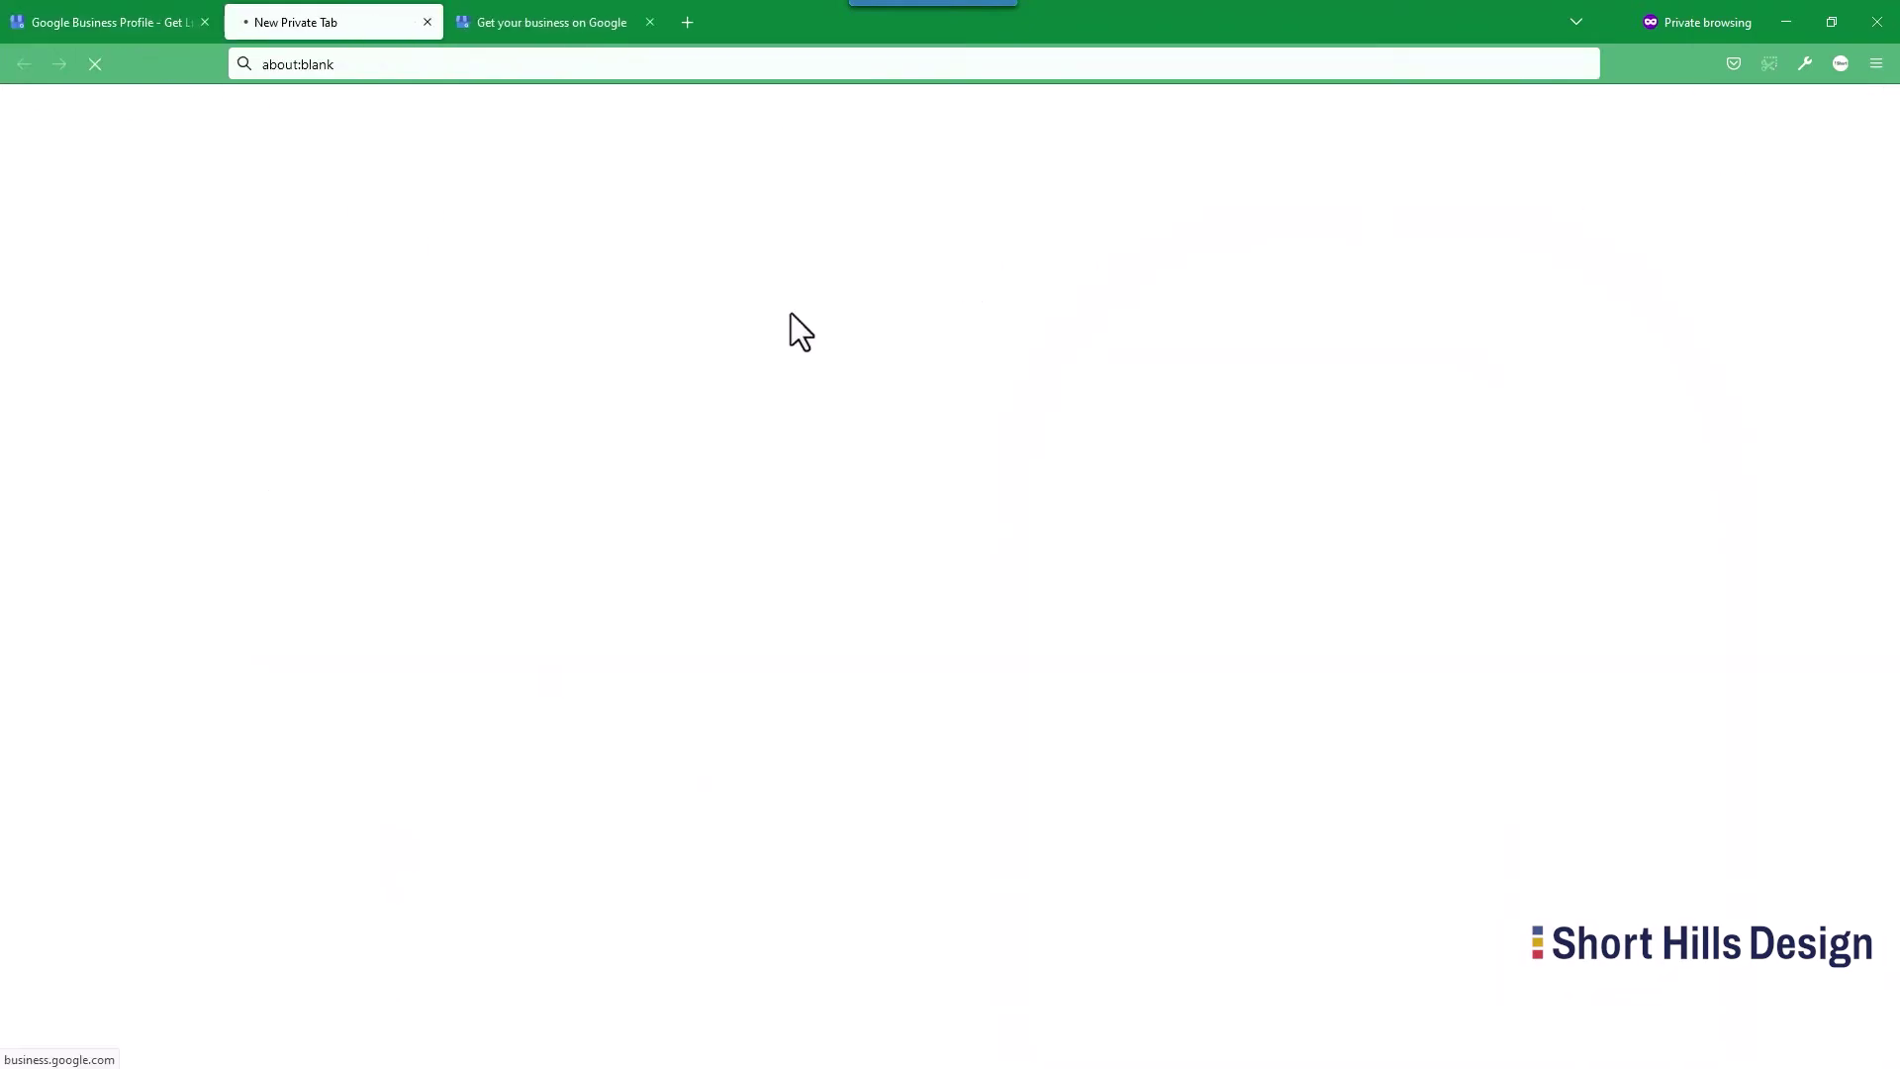